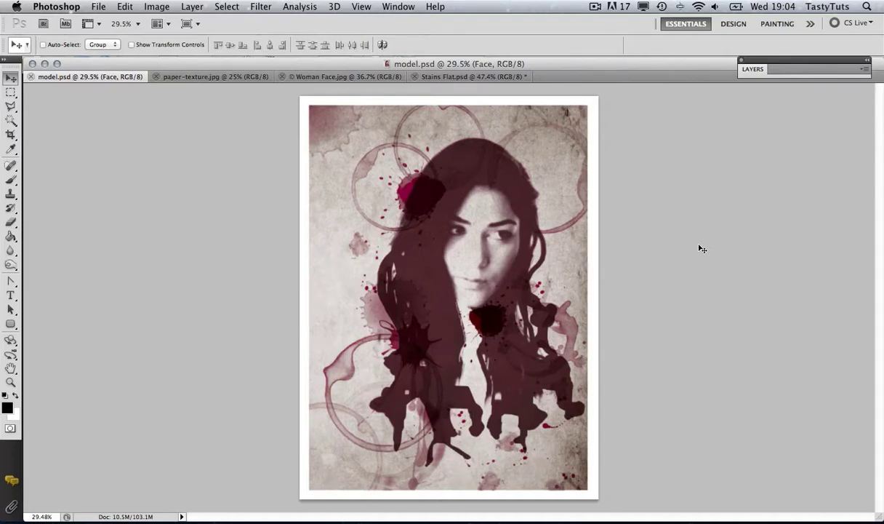
# Step: Switch to Acrobat and look through the cover, project overview and layer hierarchy pages of Monotone Graphic Montage.pdf
pyautogui.press('super+Tab')
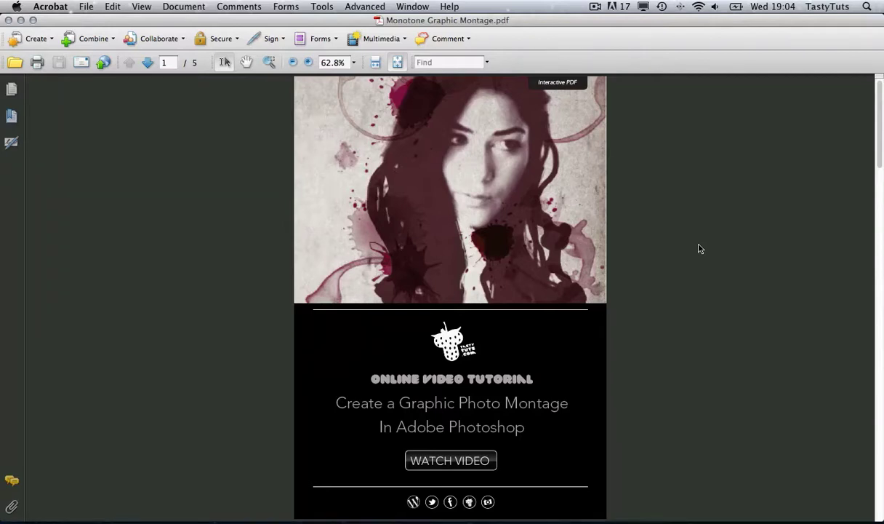
pyautogui.scroll(-10, 698, 249)
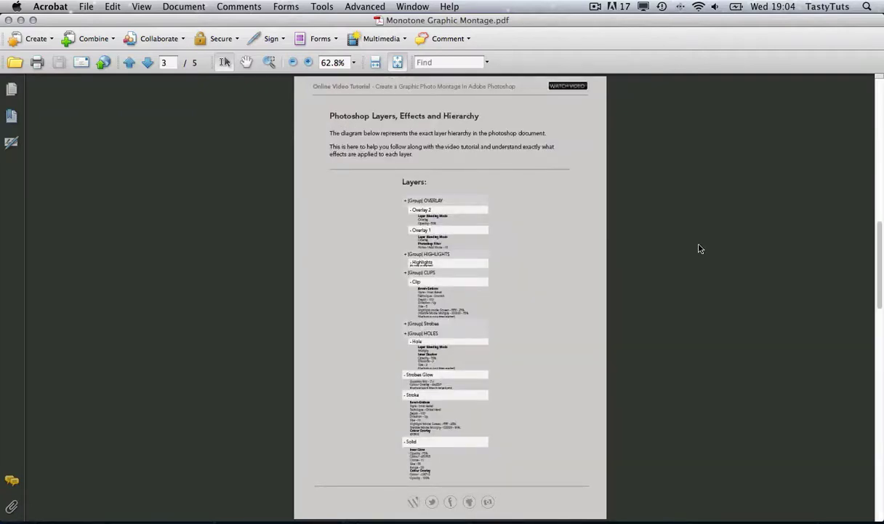
pyautogui.scroll(5, 699, 249)
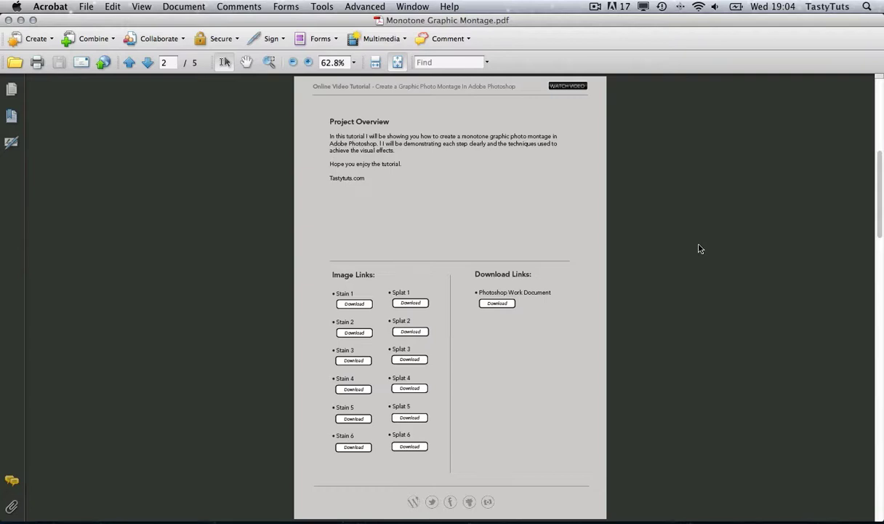
pyautogui.scroll(5, 698, 248)
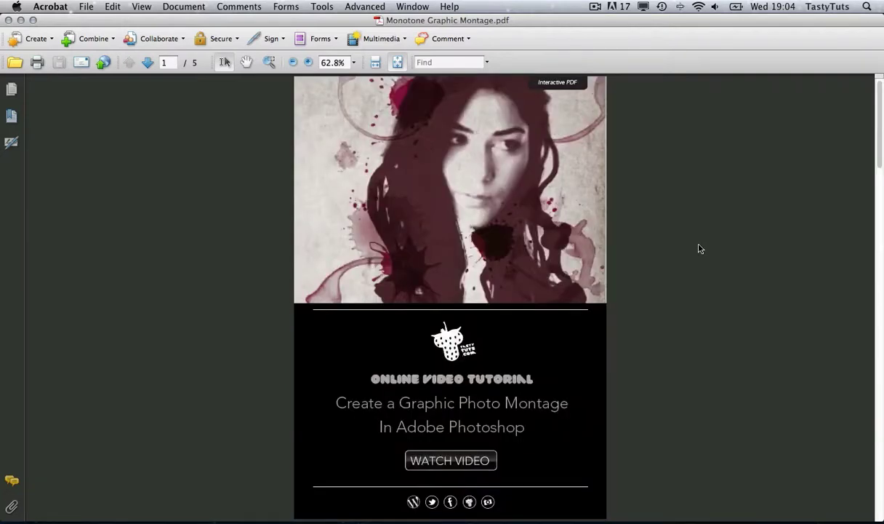
# Step: Switch back to Photoshop and view the source images paper-texture.jpg, Woman Face.jpg and Stains Flat.psd in turn
pyautogui.press('super+Tab')
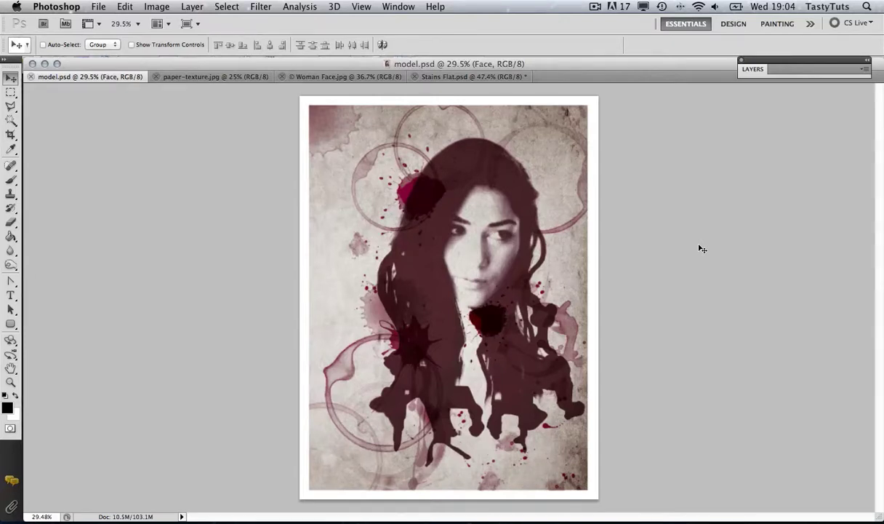
pyautogui.click(230, 78)
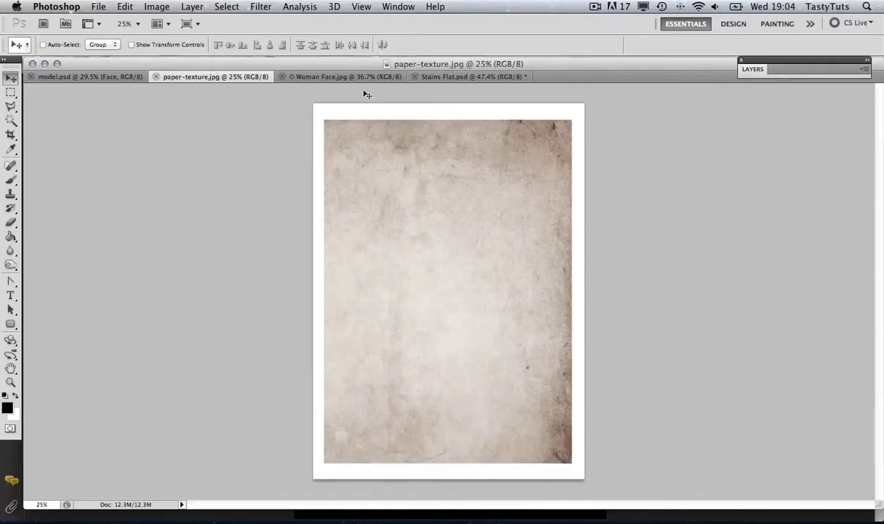
pyautogui.click(323, 78)
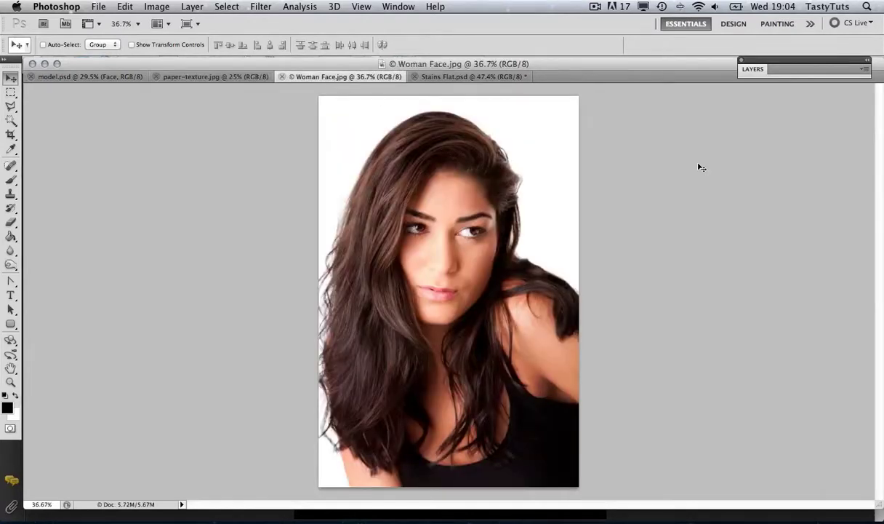
pyautogui.click(453, 76)
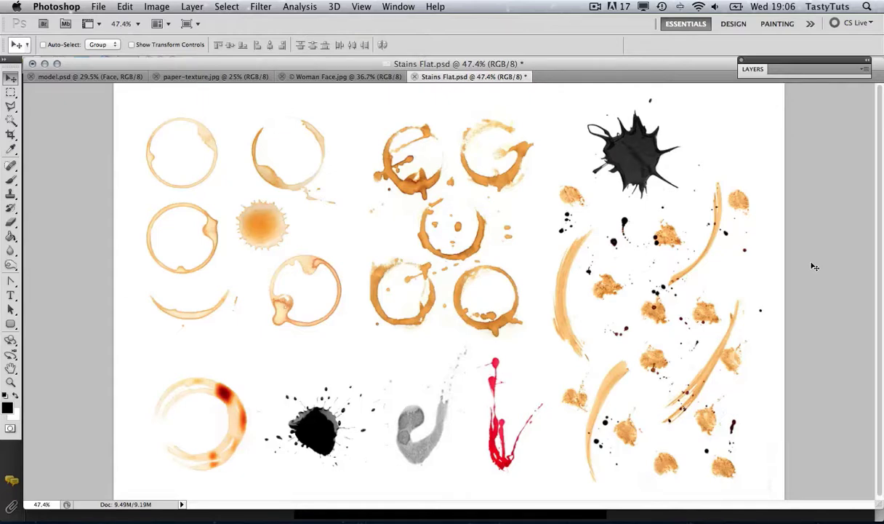
# Step: Switch to Chrome and look through the PhotoDune pages for the coffee stains, red paint splat and black ink blot
pyautogui.press('super+Tab')
pyautogui.press('super+Tab')
pyautogui.press('super+Tab')
pyautogui.press('super+Tab')
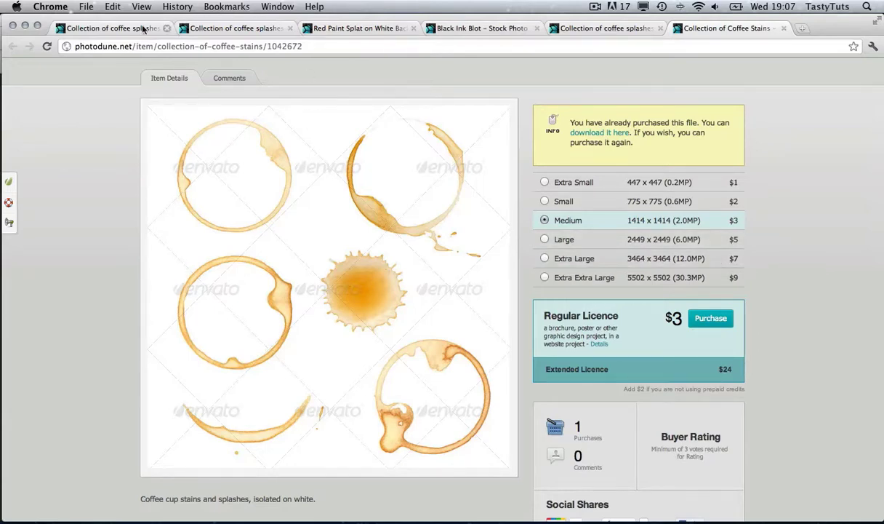
pyautogui.click(211, 29)
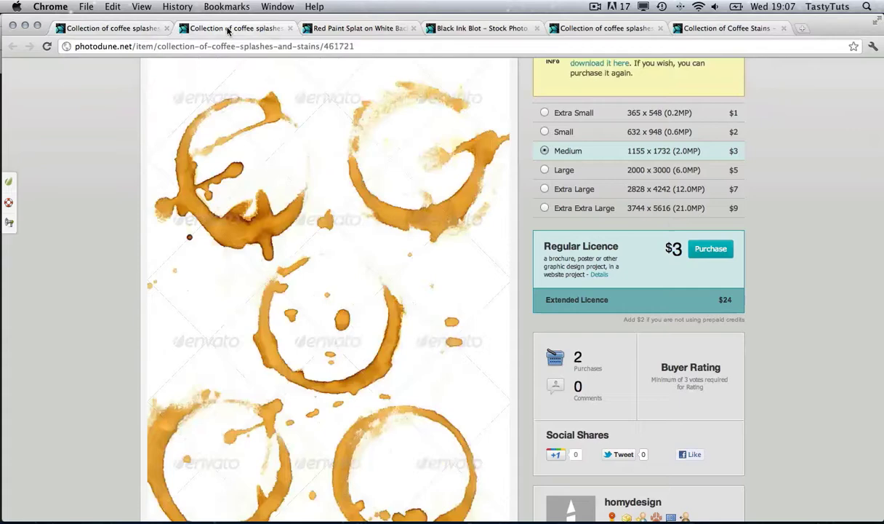
pyautogui.click(345, 29)
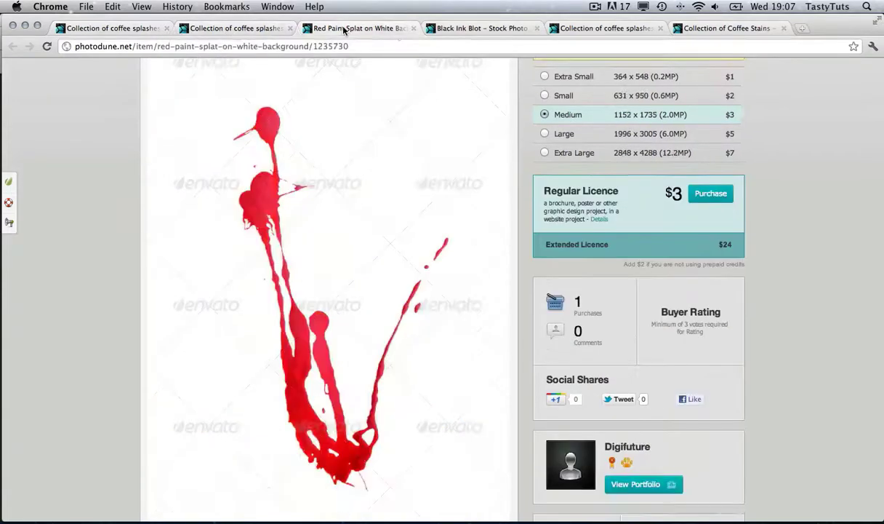
pyautogui.click(460, 29)
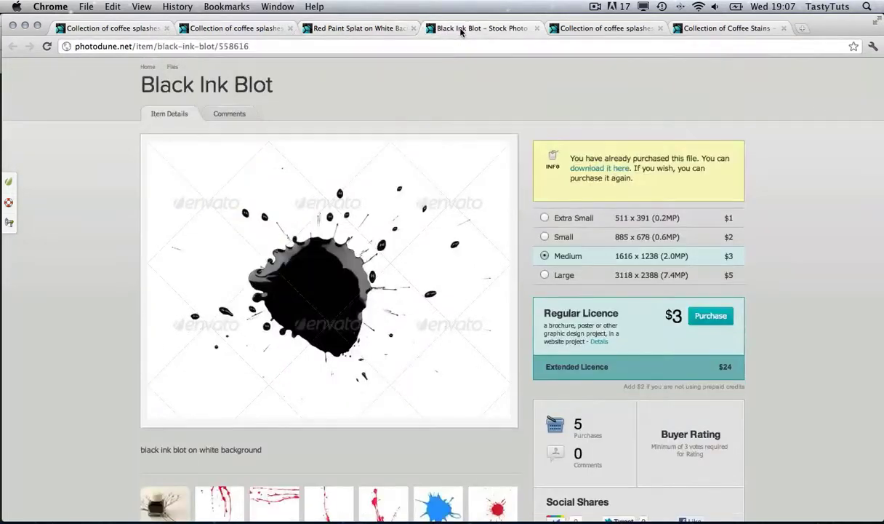
# Step: Return to model.psd in Photoshop and display the layer groups inside the main Face group
pyautogui.press('super+Tab')
pyautogui.press('super+Tab')
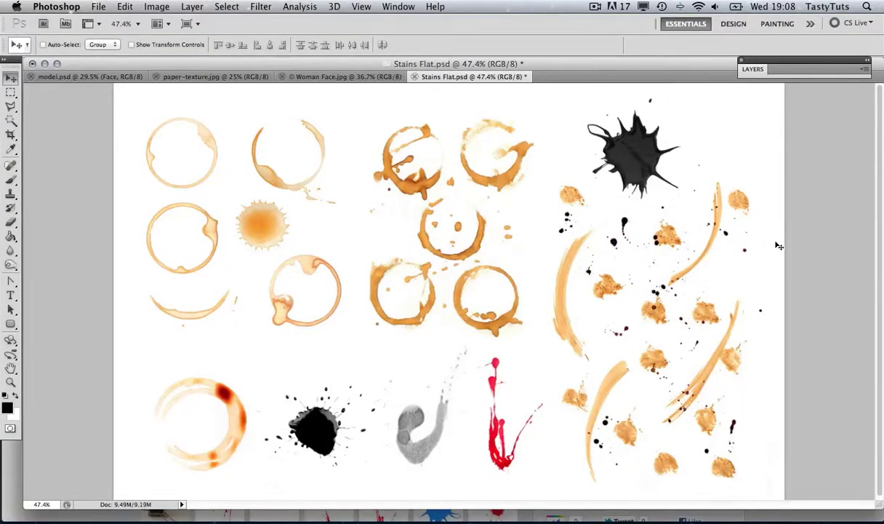
pyautogui.click(80, 77)
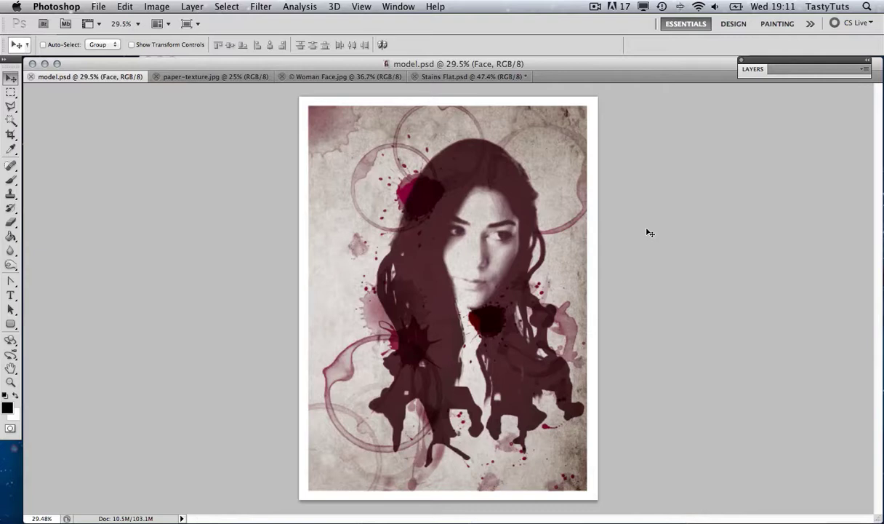
pyautogui.click(749, 69)
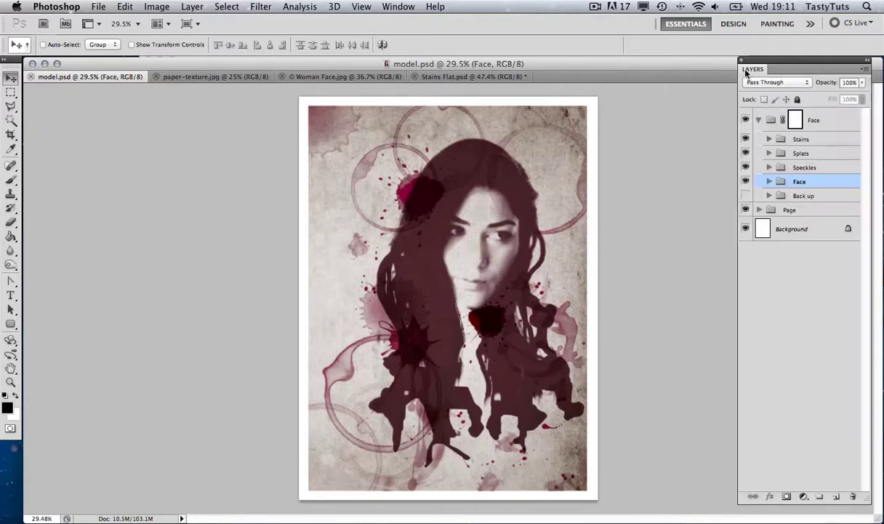
pyautogui.click(758, 120)
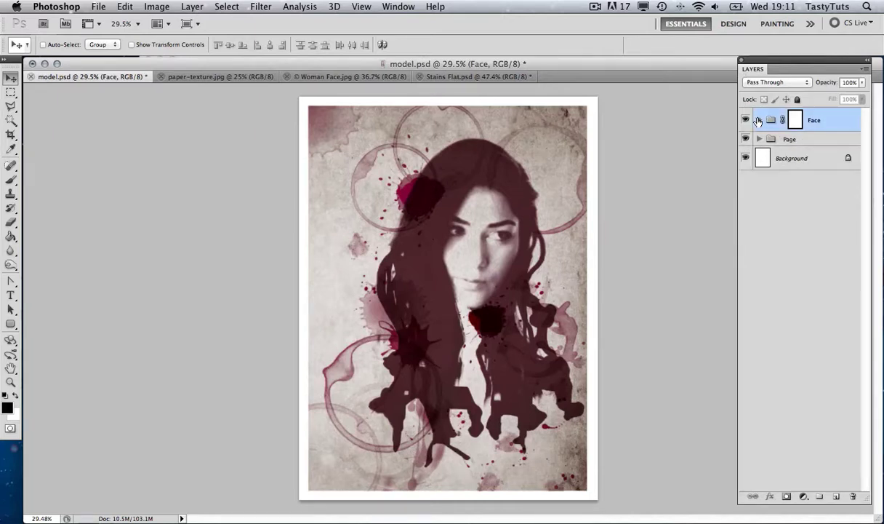
pyautogui.click(759, 121)
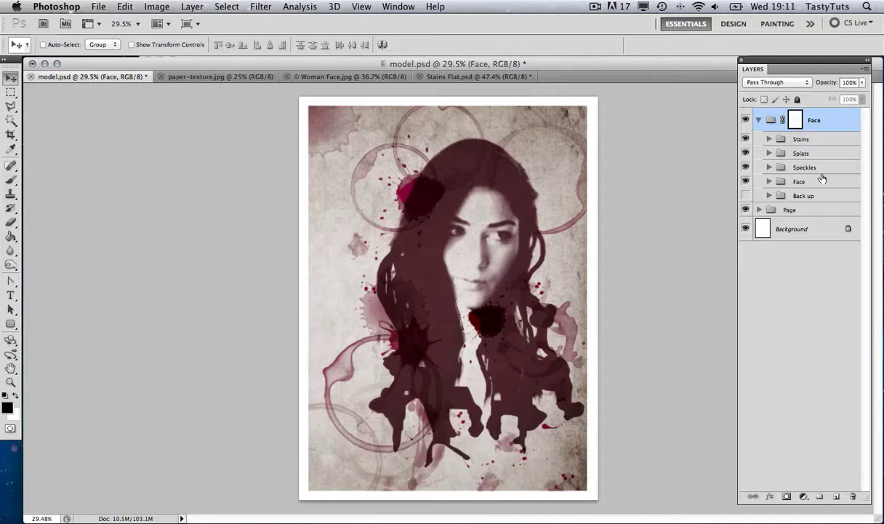
# Step: Hide the Stains, Splats and Speckles groups to examine what each adds, checking the contents of Splats and Speckles
pyautogui.click(745, 139)
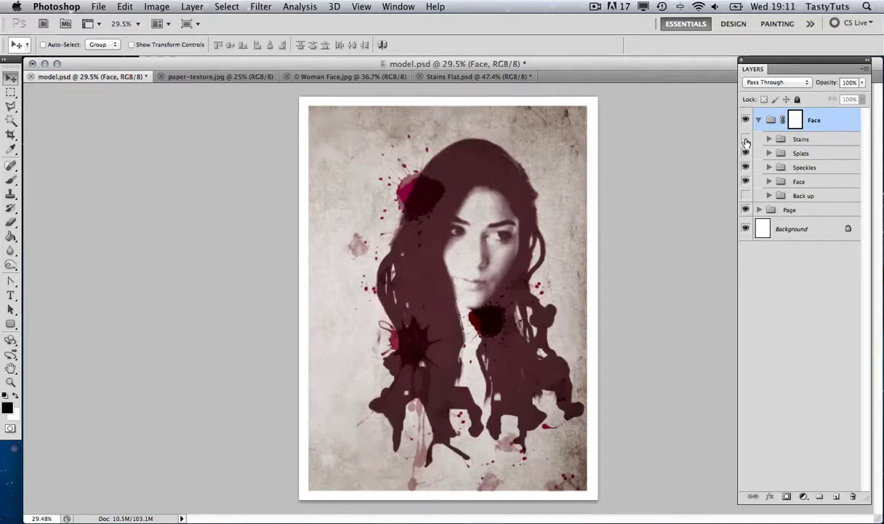
pyautogui.click(745, 153)
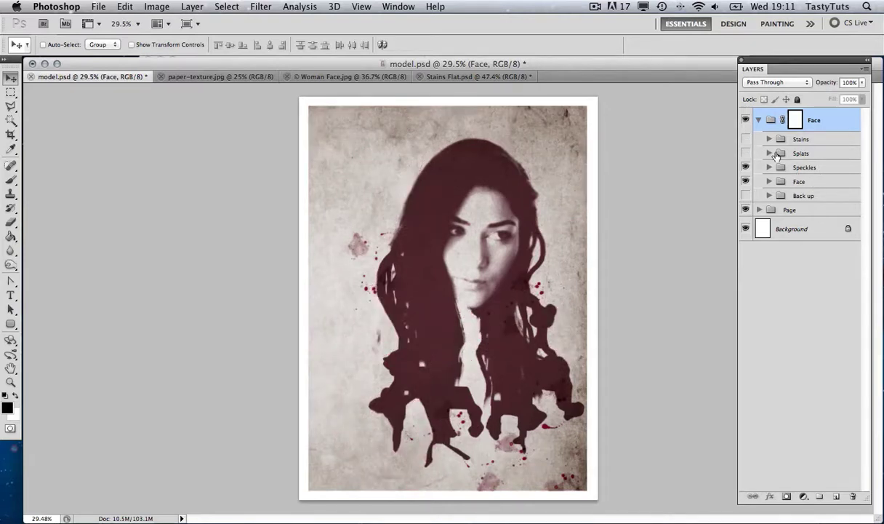
pyautogui.click(768, 152)
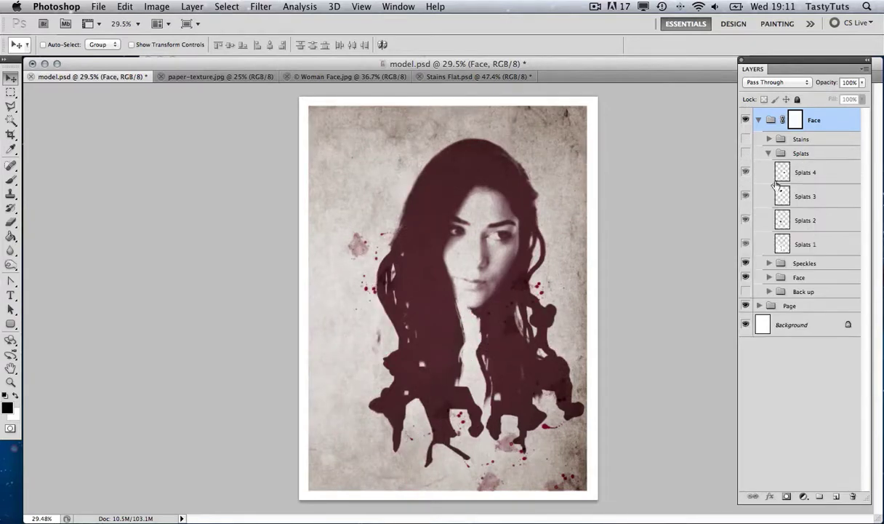
pyautogui.click(770, 263)
pyautogui.click(769, 263)
pyautogui.click(768, 153)
pyautogui.click(745, 168)
pyautogui.click(745, 181)
pyautogui.click(746, 182)
pyautogui.click(746, 181)
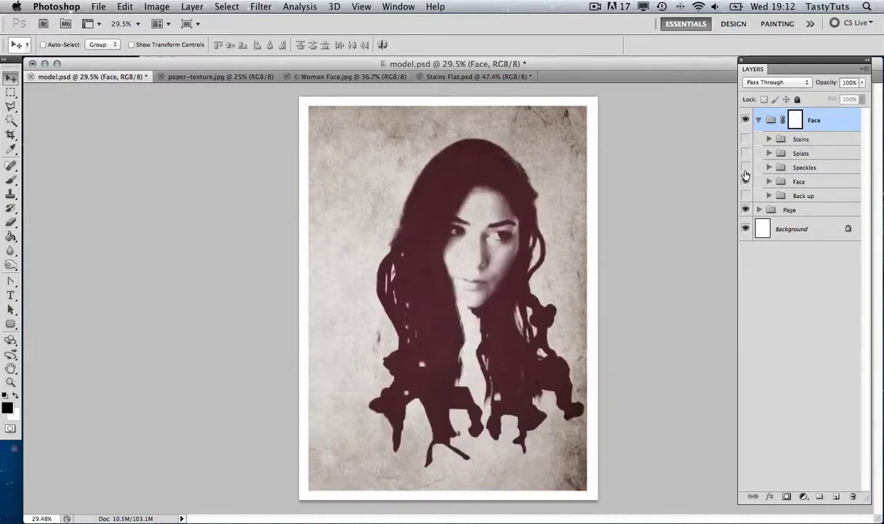
# Step: Show the Speckles, Splats and Stains groups again, examine the layers in Stains, and collapse the main Face group
pyautogui.click(745, 167)
pyautogui.click(745, 154)
pyautogui.click(746, 139)
pyautogui.click(769, 138)
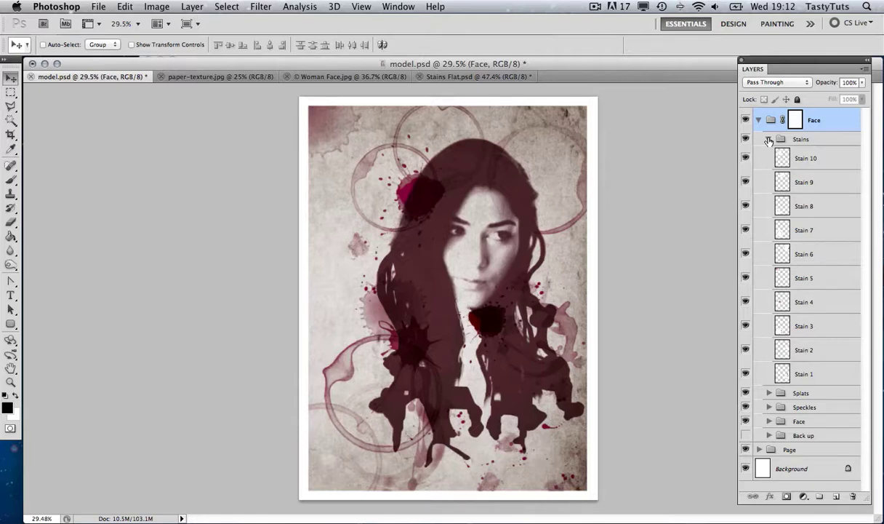
pyautogui.click(768, 139)
pyautogui.click(758, 120)
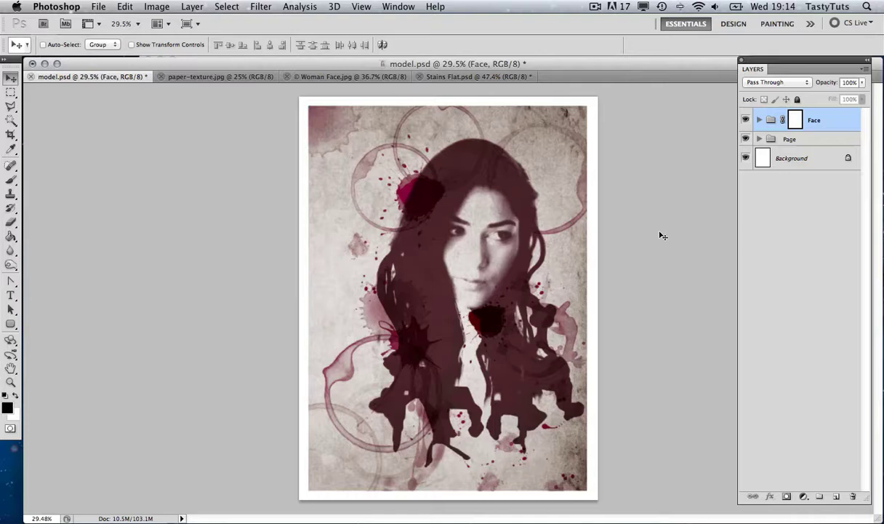
# Step: Create a new document with the International Paper preset at A3 size and a resolution of 150 pixels/inch
pyautogui.press('super+n')
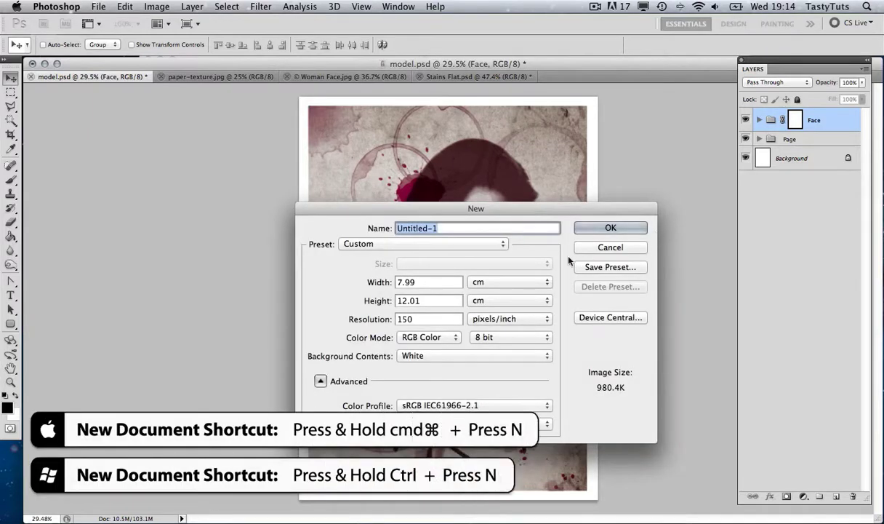
pyautogui.click(448, 245)
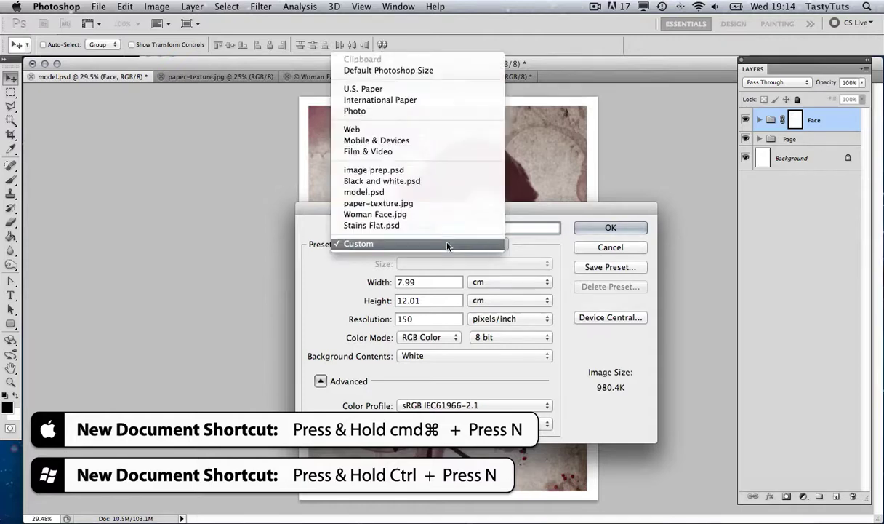
pyautogui.click(398, 101)
pyautogui.click(447, 263)
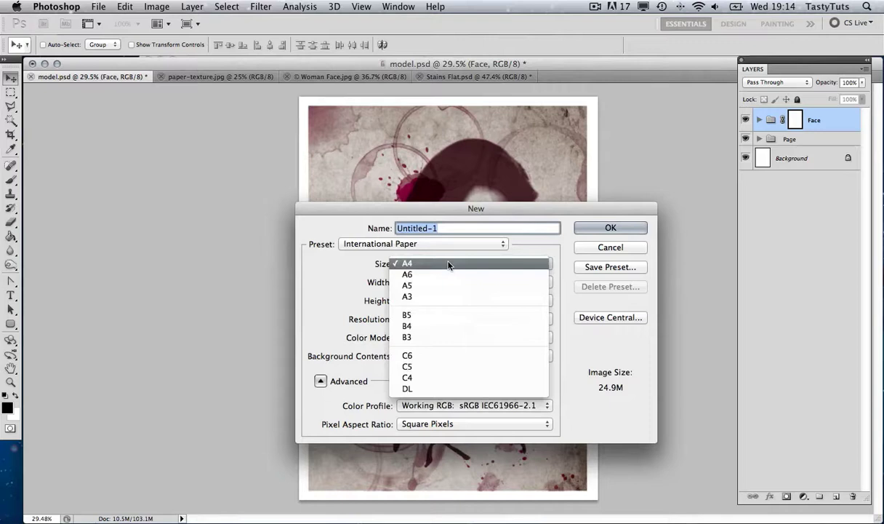
pyautogui.click(441, 296)
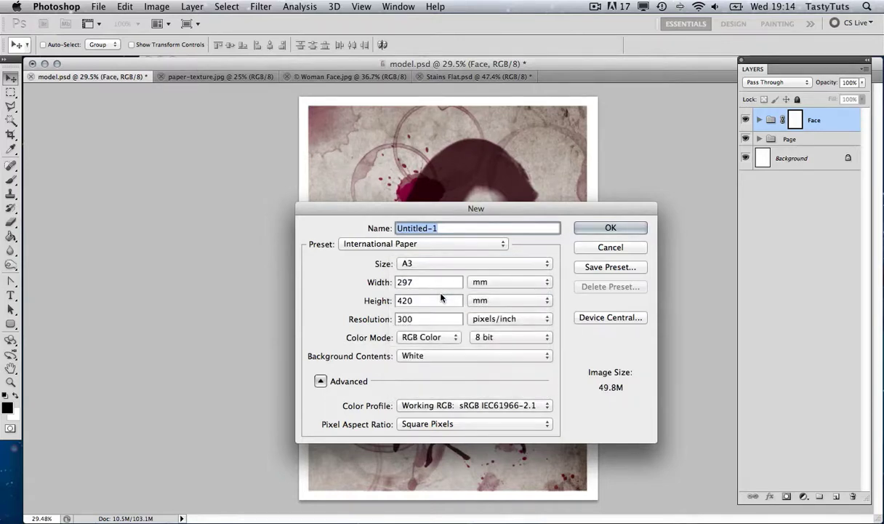
pyautogui.doubleClick(421, 318)
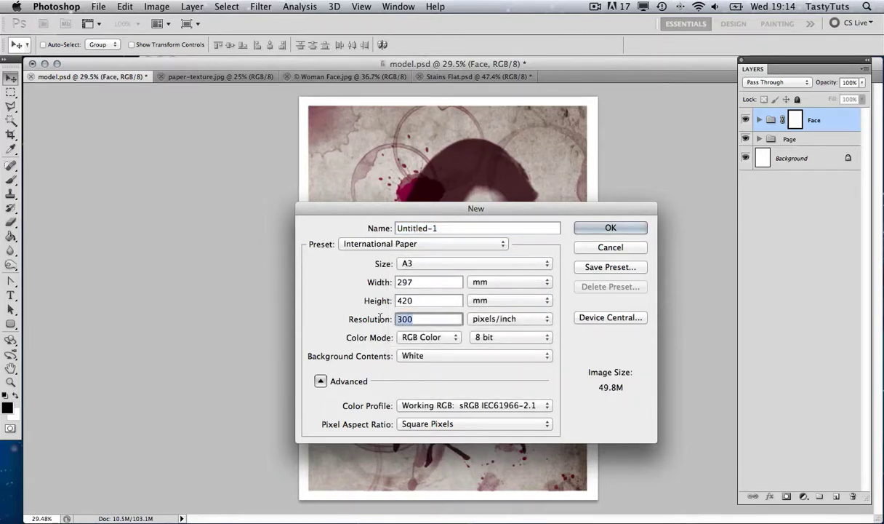
pyautogui.write('150')
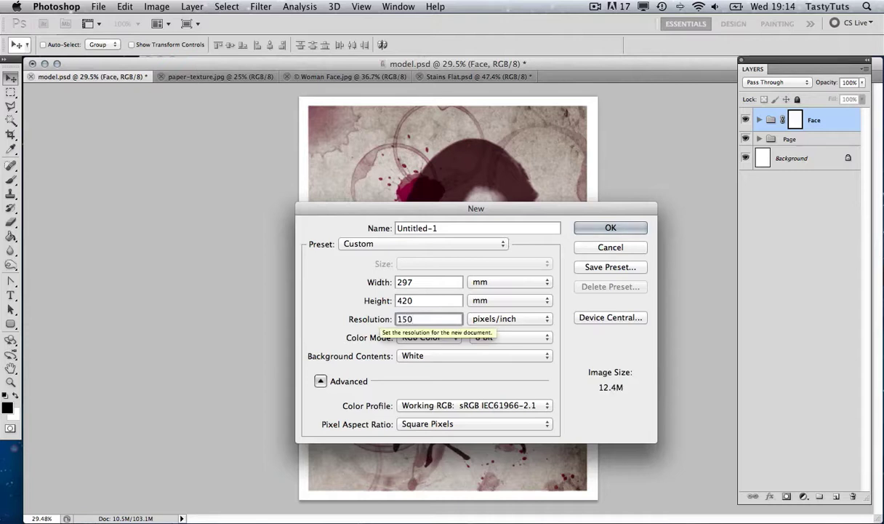
pyautogui.click(595, 228)
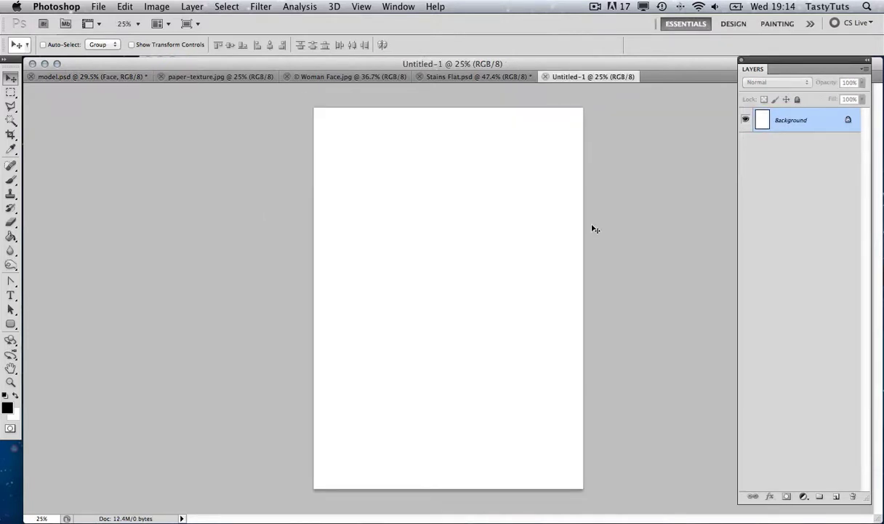
# Step: Copy the entire Woman Face.jpg image into the new A3 document and move it slightly upward on the page
pyautogui.click(326, 77)
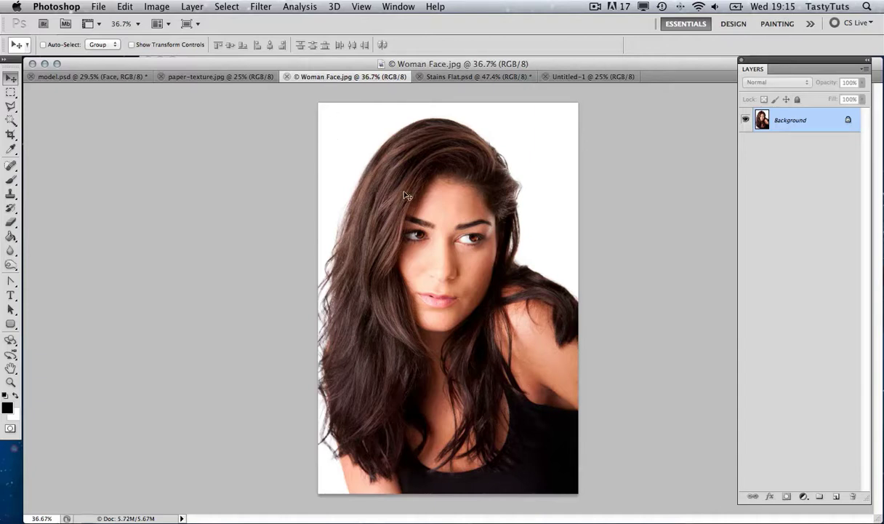
pyautogui.press('super+a')
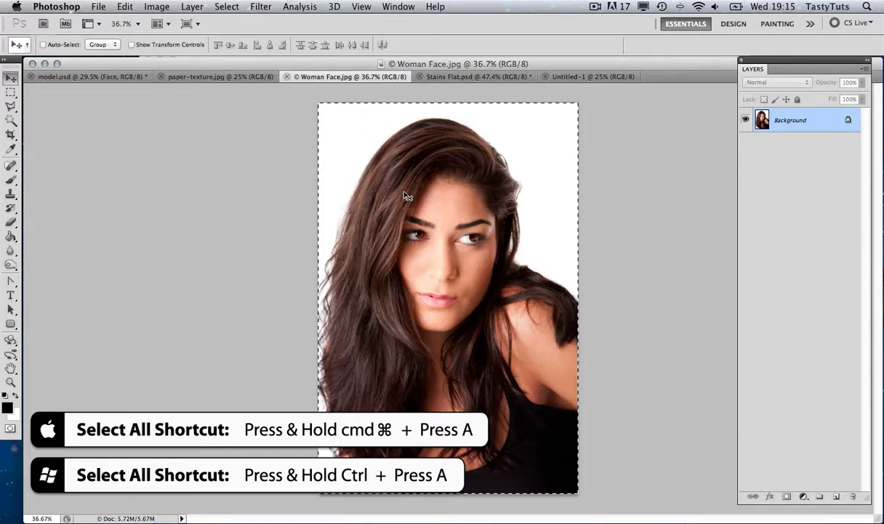
pyautogui.click(577, 77)
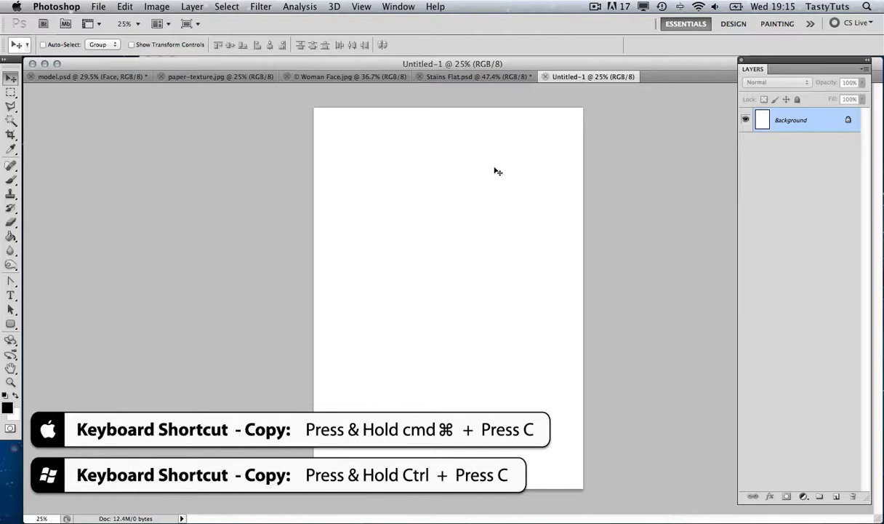
pyautogui.press('super+v')
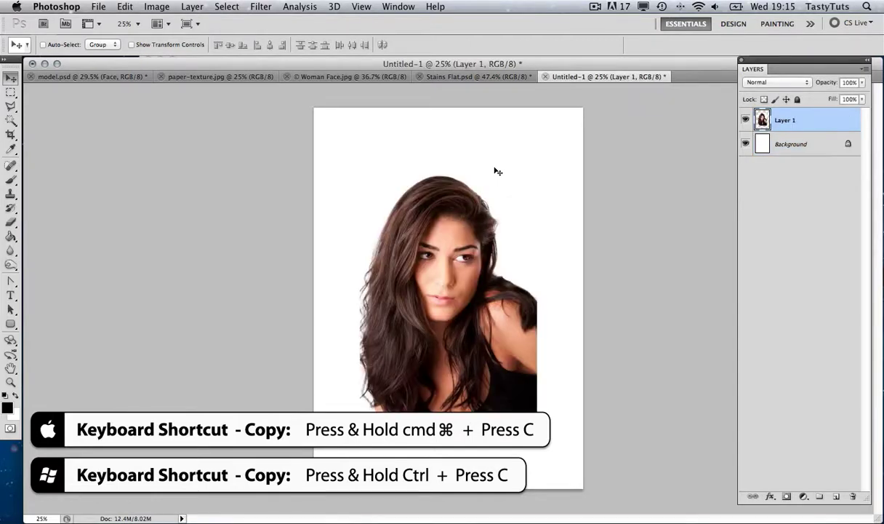
pyautogui.moveTo(485, 295)
pyautogui.mouseDown()
pyautogui.moveTo(503, 289)
pyautogui.moveTo(484, 288)
pyautogui.mouseUp()
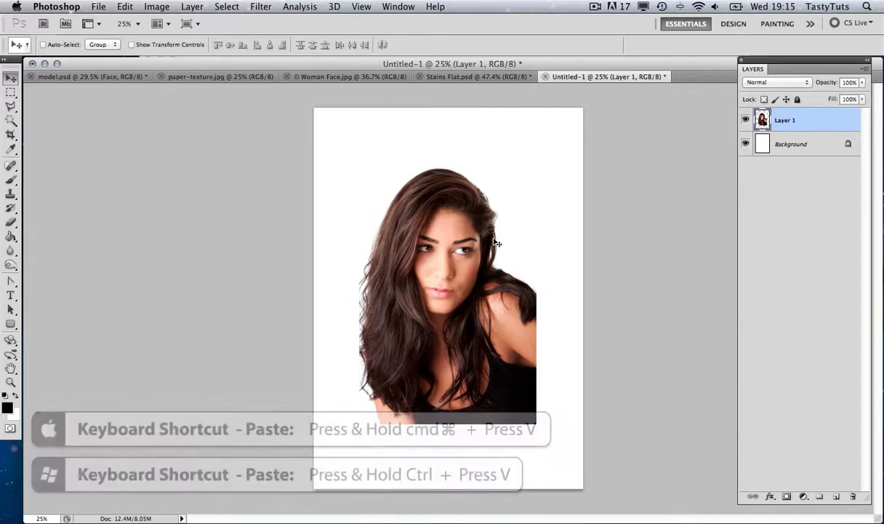
# Step: Enlarge the portrait layer proportionally around its centre so the woman fills more of the A3 page
pyautogui.press('super+t')
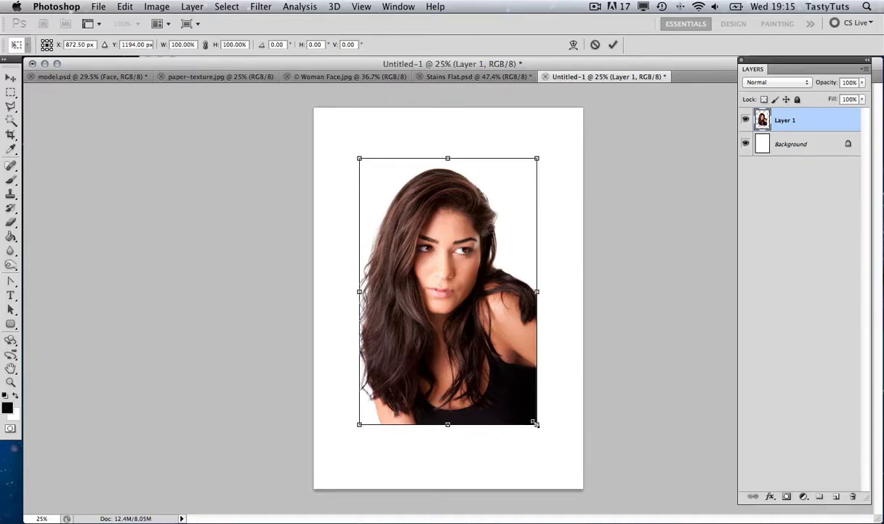
pyautogui.moveTo(536, 424); pyautogui.dragTo(557, 455)
pyautogui.press('Return')
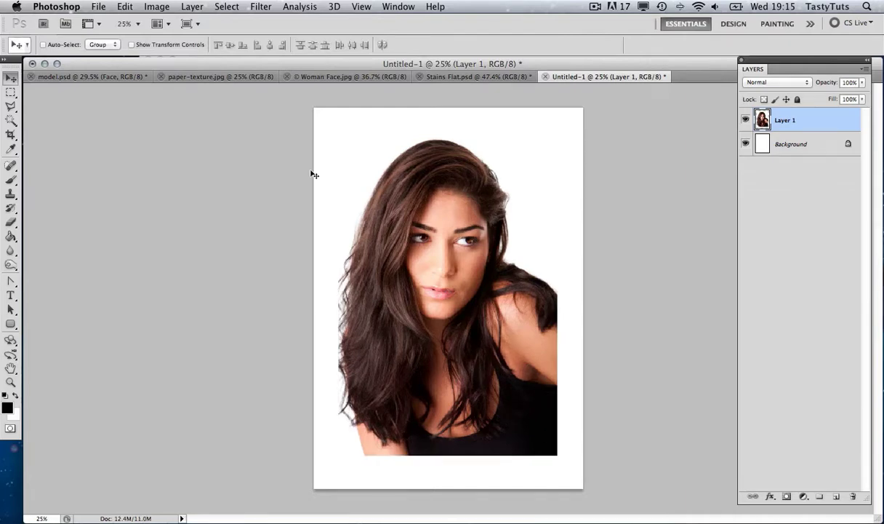
# Step: Convert the document to Grayscale mode without flattening the layers, discarding the color information
pyautogui.click(156, 7)
pyautogui.moveTo(172, 23)
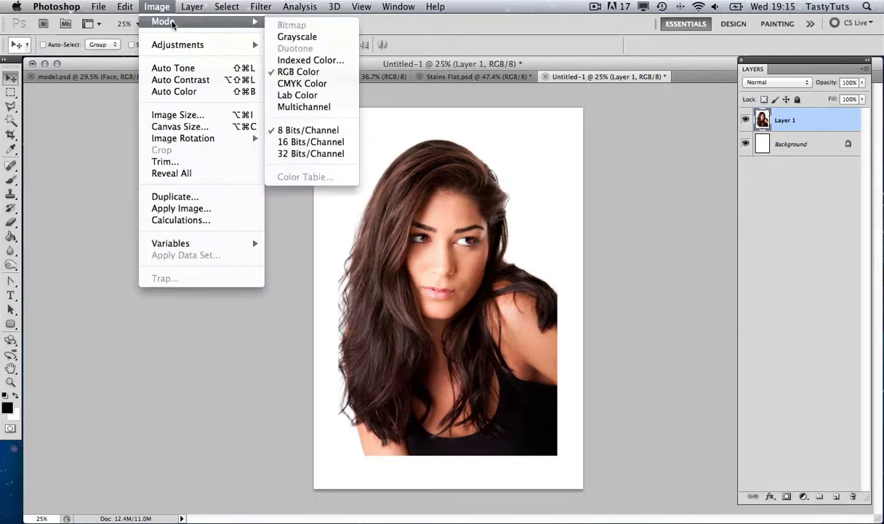
pyautogui.click(297, 37)
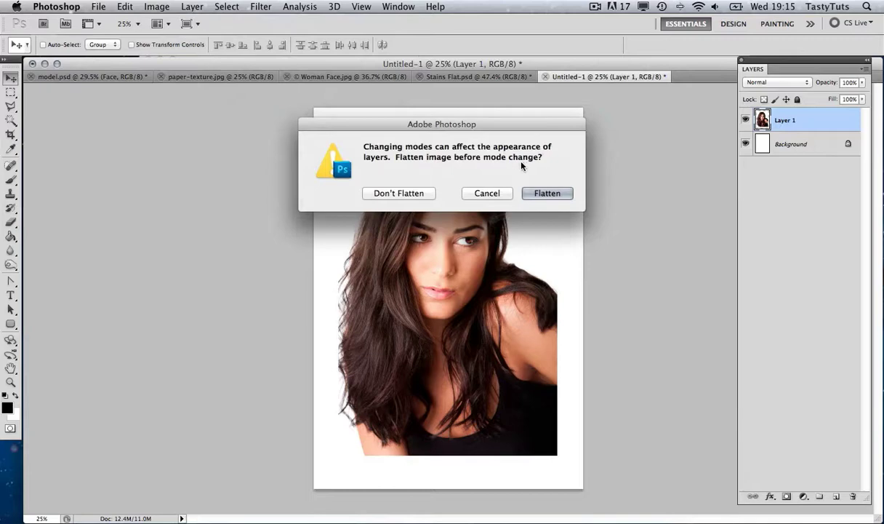
pyautogui.click(397, 189)
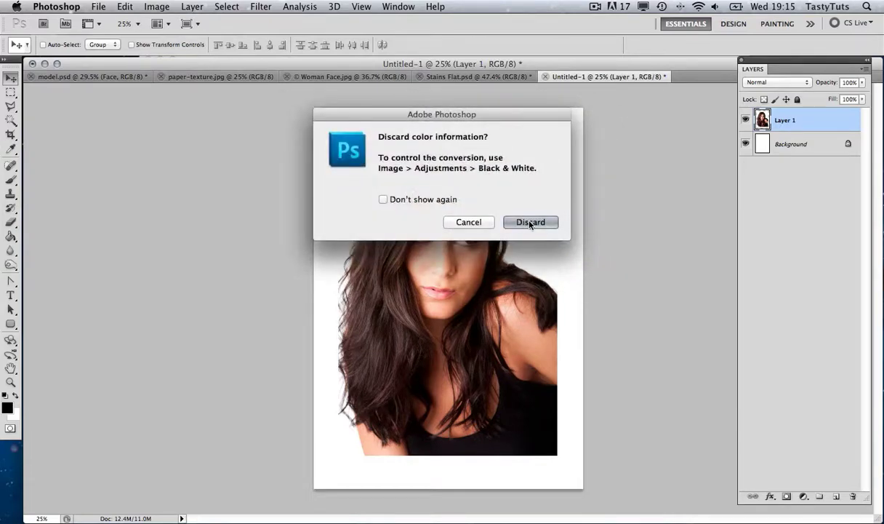
pyautogui.click(522, 222)
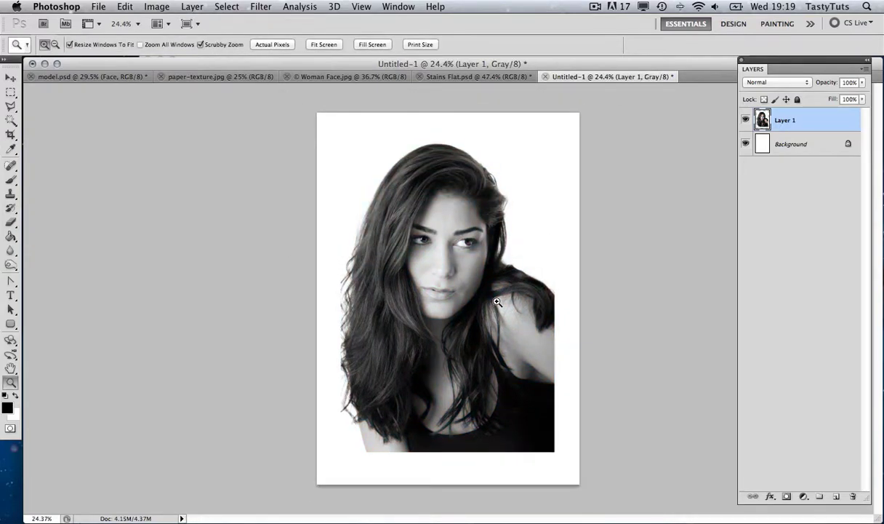
# Step: Raise the portrait's contrast with a Levels adjustment, using input levels of 46, 1.69 and 176
pyautogui.press('alt')
pyautogui.scroll(4, 492, 248)
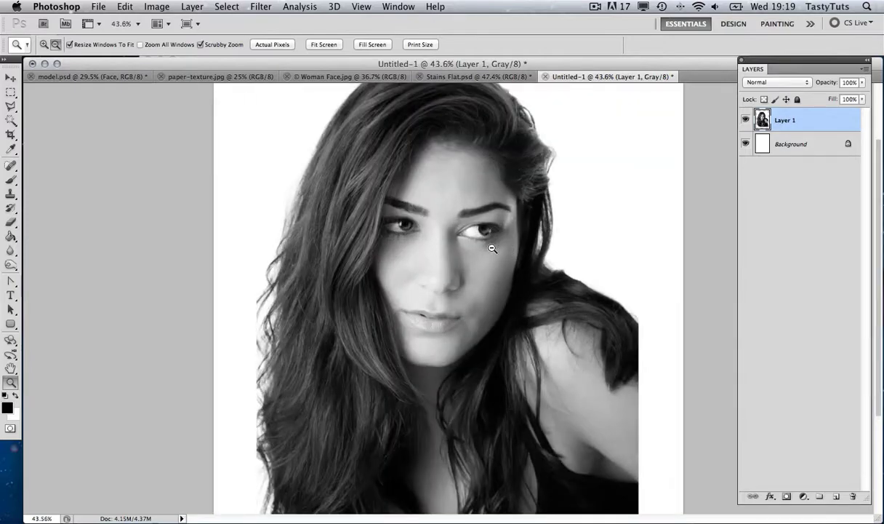
pyautogui.moveTo(509, 208); pyautogui.dragTo(517, 173)
pyautogui.moveTo(509, 363); pyautogui.dragTo(508, 402)
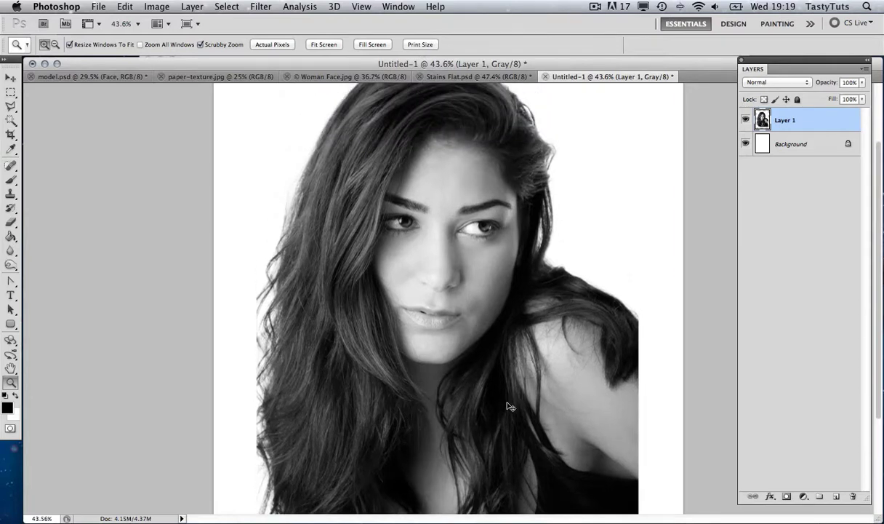
pyautogui.press('super+l')
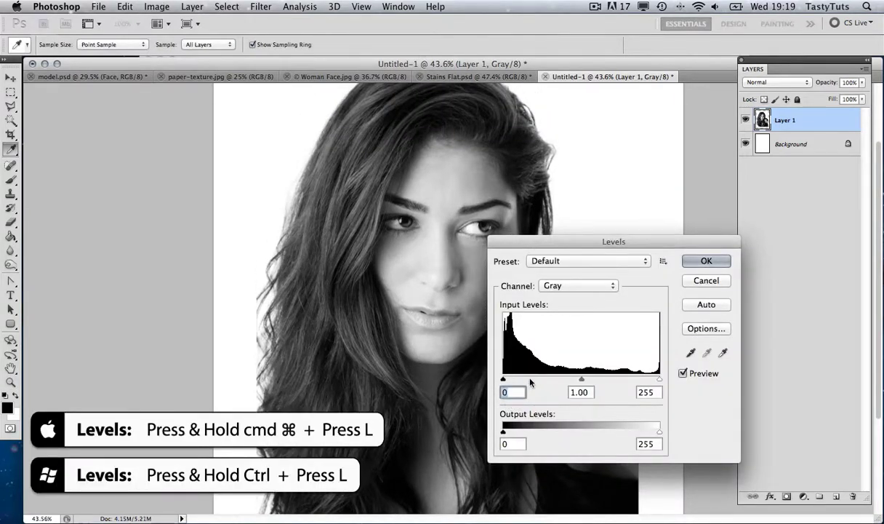
pyautogui.moveTo(503, 380); pyautogui.dragTo(531, 382)
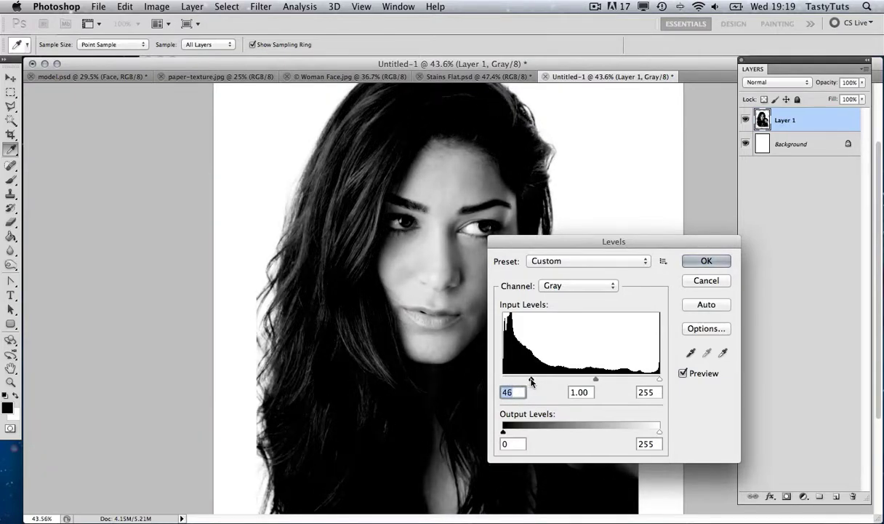
pyautogui.moveTo(595, 380); pyautogui.dragTo(571, 383)
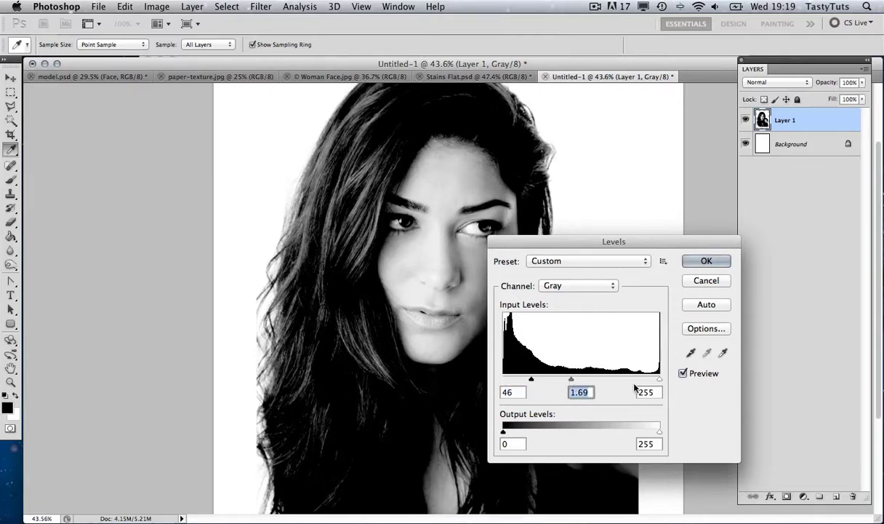
pyautogui.moveTo(659, 378); pyautogui.dragTo(610, 379)
pyautogui.moveTo(524, 245); pyautogui.dragTo(622, 188)
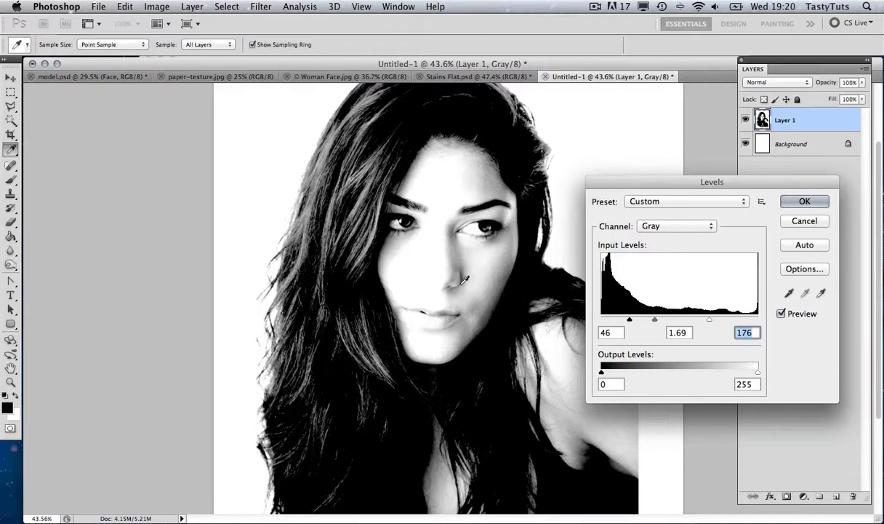
pyautogui.press('Return')
pyautogui.press('z')
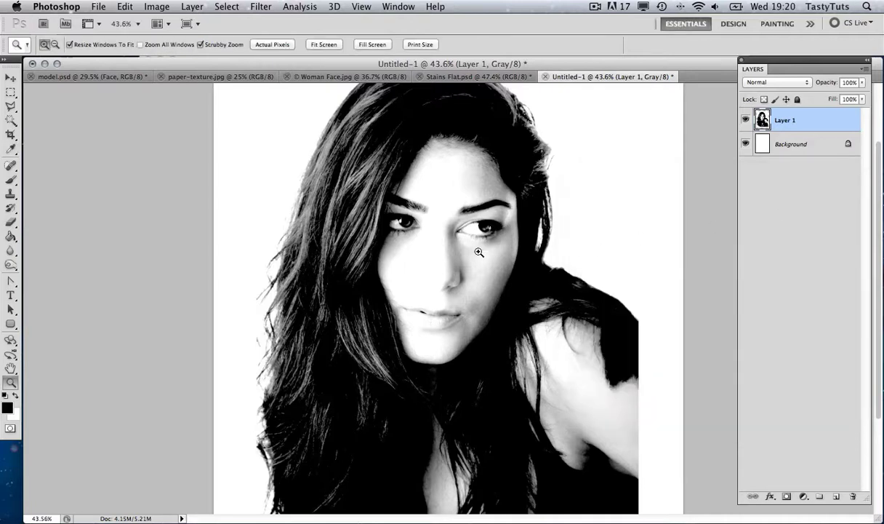
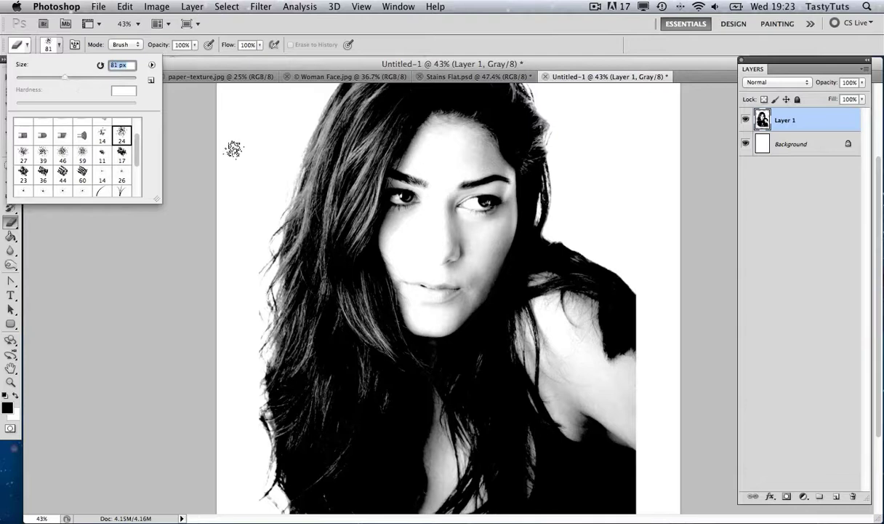
# Step: Set the spatter eraser brush to 121 px and erase the outer edge of the shoulder and arm in the portrait
pyautogui.moveTo(66, 80); pyautogui.dragTo(82, 78)
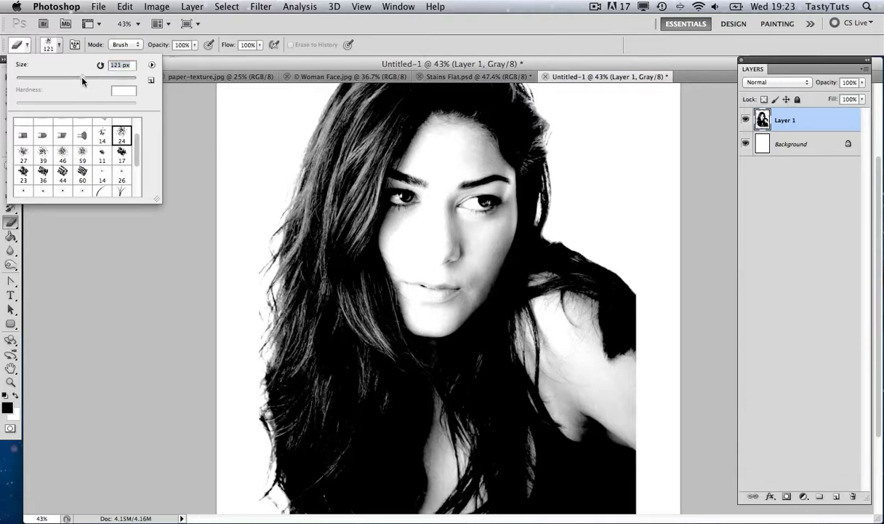
pyautogui.press('Return')
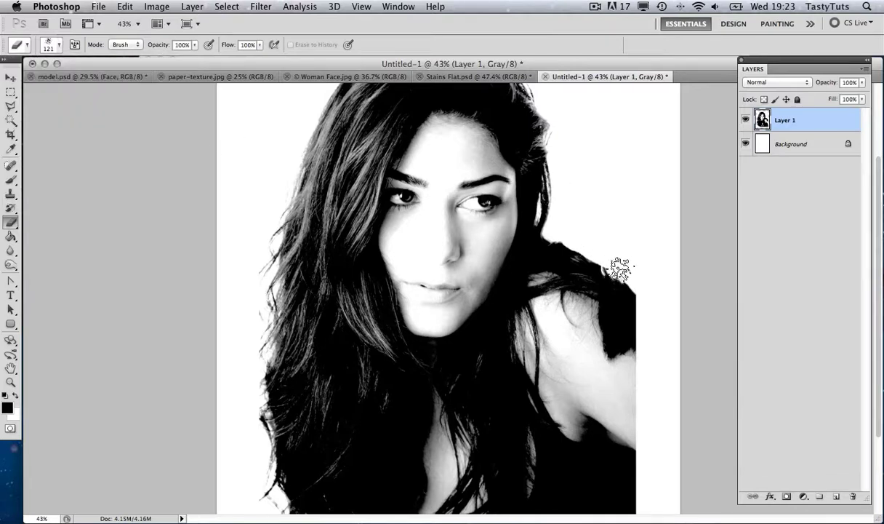
pyautogui.moveTo(575, 246)
pyautogui.mouseDown()
pyautogui.moveTo(672, 432)
pyautogui.moveTo(641, 342)
pyautogui.moveTo(624, 335)
pyautogui.moveTo(586, 239)
pyautogui.moveTo(581, 327)
pyautogui.moveTo(607, 411)
pyautogui.mouseUp()
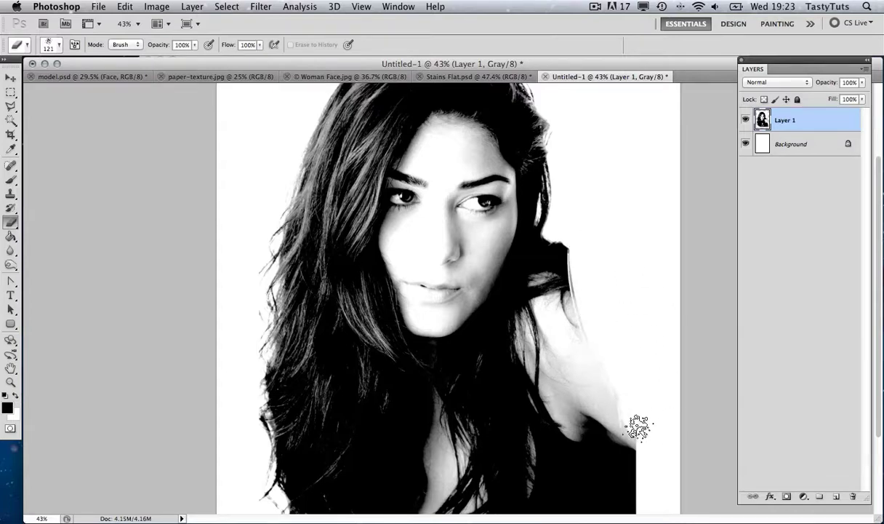
# Step: Erase the bottom and outer edge of the long hair beside the woman's cheek with rough, streaky eraser strokes
pyautogui.scroll(-5, 603, 313)
pyautogui.moveTo(411, 399)
pyautogui.mouseDown()
pyautogui.moveTo(362, 424)
pyautogui.moveTo(351, 405)
pyautogui.moveTo(329, 434)
pyautogui.mouseUp()
pyautogui.scroll(5, 382, 300)
pyautogui.moveTo(256, 331)
pyautogui.mouseDown()
pyautogui.moveTo(266, 390)
pyautogui.moveTo(288, 405)
pyautogui.moveTo(264, 328)
pyautogui.moveTo(265, 298)
pyautogui.moveTo(263, 332)
pyautogui.moveTo(304, 300)
pyautogui.mouseUp()
pyautogui.scroll(-4, 334, 367)
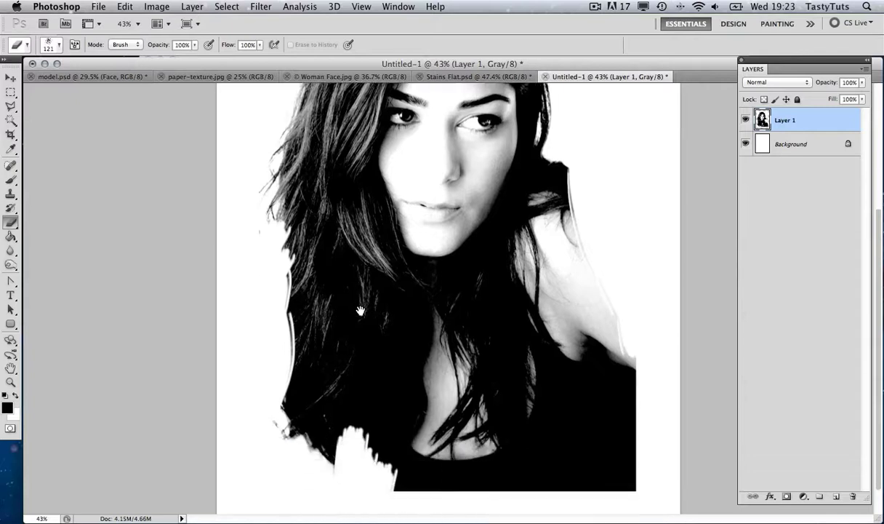
pyautogui.moveTo(320, 334)
pyautogui.mouseDown()
pyautogui.moveTo(292, 359)
pyautogui.moveTo(302, 279)
pyautogui.moveTo(297, 291)
pyautogui.moveTo(321, 358)
pyautogui.moveTo(295, 436)
pyautogui.moveTo(297, 393)
pyautogui.moveTo(349, 351)
pyautogui.moveTo(349, 322)
pyautogui.moveTo(329, 473)
pyautogui.moveTo(373, 389)
pyautogui.moveTo(358, 448)
pyautogui.moveTo(368, 360)
pyautogui.moveTo(364, 389)
pyautogui.moveTo(354, 328)
pyautogui.moveTo(346, 369)
pyautogui.mouseUp()
pyautogui.moveTo(354, 289); pyautogui.dragTo(352, 389)
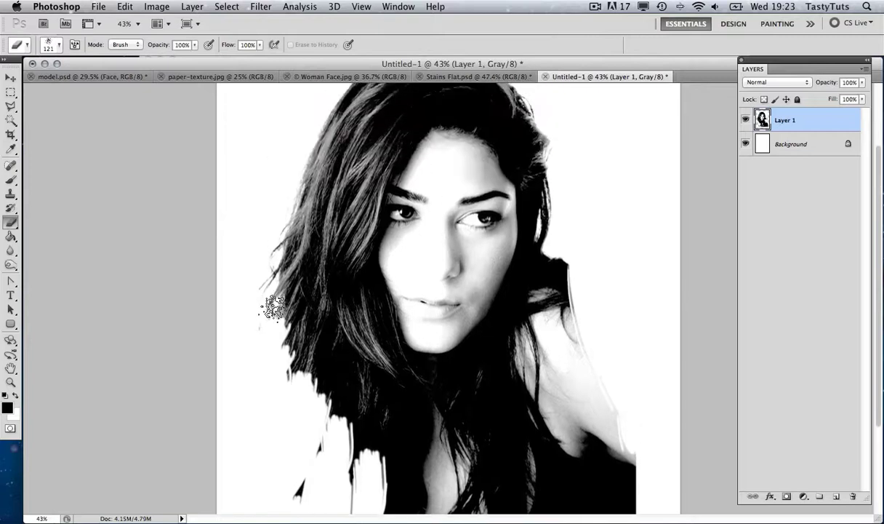
pyautogui.moveTo(266, 306)
pyautogui.mouseDown()
pyautogui.moveTo(289, 260)
pyautogui.moveTo(272, 285)
pyautogui.moveTo(292, 299)
pyautogui.moveTo(288, 381)
pyautogui.moveTo(299, 362)
pyautogui.moveTo(315, 402)
pyautogui.mouseUp()
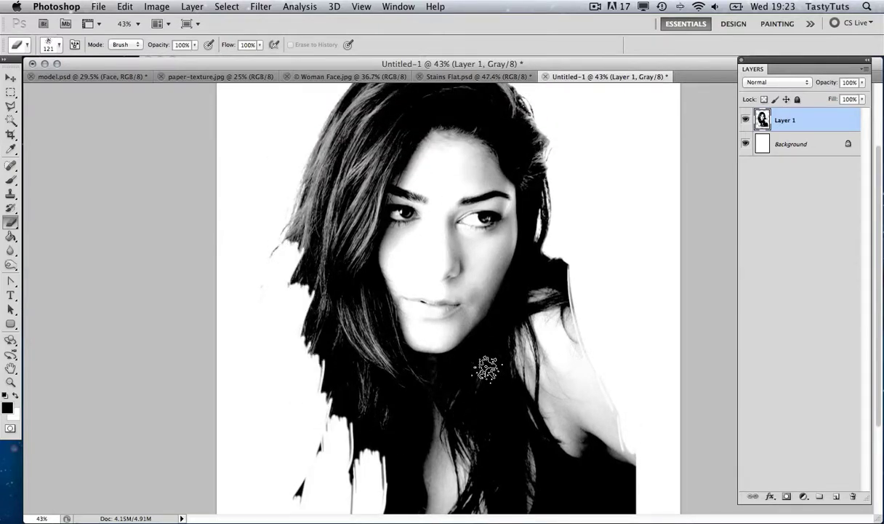
# Step: Reduce the eraser brush to 80 px, try one stroke down the neck below the chin, and undo it
pyautogui.press('[')
pyautogui.press('[')
pyautogui.press('[')
pyautogui.press('[')
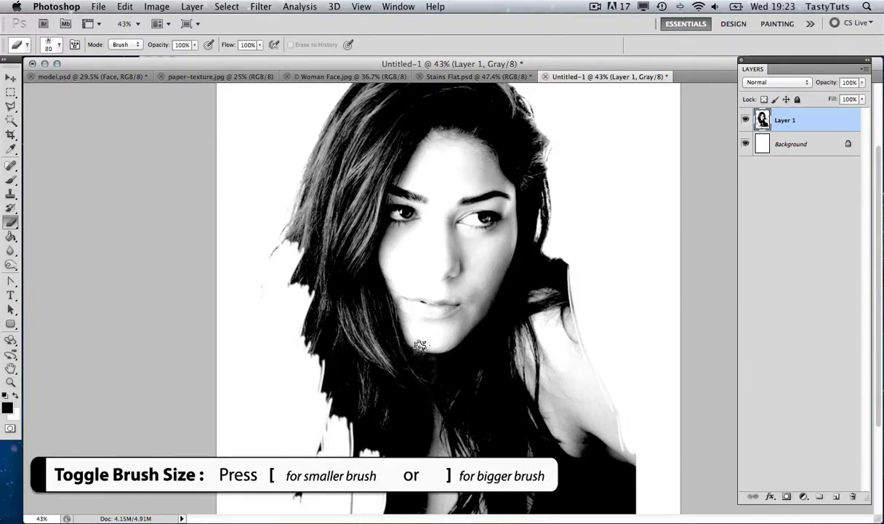
pyautogui.moveTo(415, 348); pyautogui.dragTo(431, 398)
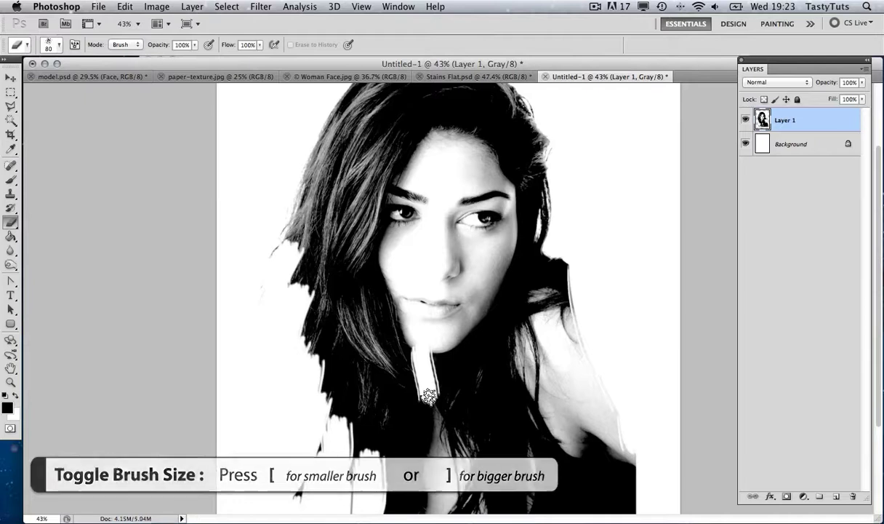
pyautogui.press('super+z')
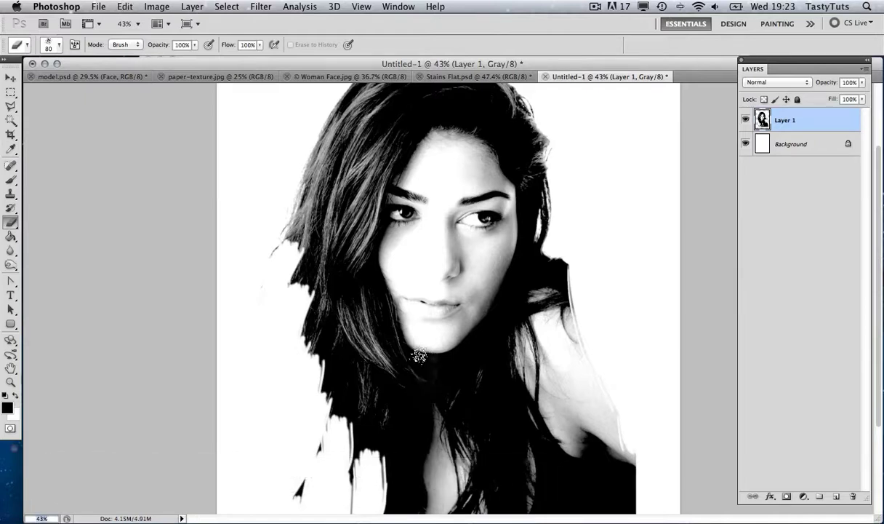
# Step: Erase the bare shoulder, arm and lower torso with varying eraser brush sizes, leaving a ragged edge
pyautogui.scroll(-3, 510, 451)
pyautogui.moveTo(553, 342)
pyautogui.mouseDown()
pyautogui.moveTo(585, 443)
pyautogui.moveTo(616, 447)
pyautogui.moveTo(628, 392)
pyautogui.moveTo(591, 338)
pyautogui.moveTo(574, 287)
pyautogui.moveTo(570, 301)
pyautogui.moveTo(565, 215)
pyautogui.moveTo(550, 282)
pyautogui.moveTo(618, 390)
pyautogui.moveTo(604, 411)
pyautogui.mouseUp()
pyautogui.press(']')
pyautogui.press(']')
pyautogui.press(']')
pyautogui.press(']')
pyautogui.press(']')
pyautogui.press(']')
pyautogui.press(']')
pyautogui.press('[')
pyautogui.press('[')
pyautogui.press('[')
pyautogui.scroll(-4, 606, 346)
pyautogui.moveTo(606, 345)
pyautogui.mouseDown()
pyautogui.moveTo(577, 454)
pyautogui.moveTo(410, 452)
pyautogui.moveTo(444, 414)
pyautogui.moveTo(451, 336)
pyautogui.moveTo(424, 270)
pyautogui.moveTo(450, 377)
pyautogui.moveTo(464, 321)
pyautogui.moveTo(464, 375)
pyautogui.moveTo(415, 338)
pyautogui.moveTo(442, 388)
pyautogui.mouseUp()
# Step: Reduce the eraser brush to 45 px and erase the neck in a narrow curved strip, cleaning up the jaw's edge
pyautogui.scroll(3, 414, 378)
pyautogui.press('[')
pyautogui.press('[')
pyautogui.press('[')
pyautogui.press('[')
pyautogui.press('[')
pyautogui.scroll(3, 429, 360)
pyautogui.scroll(-3, 442, 387)
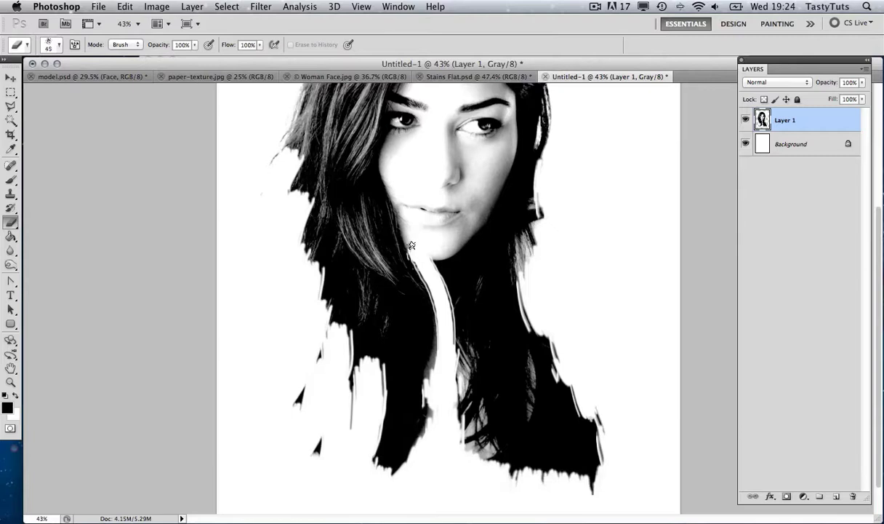
pyautogui.press('[')
pyautogui.press('[')
pyautogui.press('[')
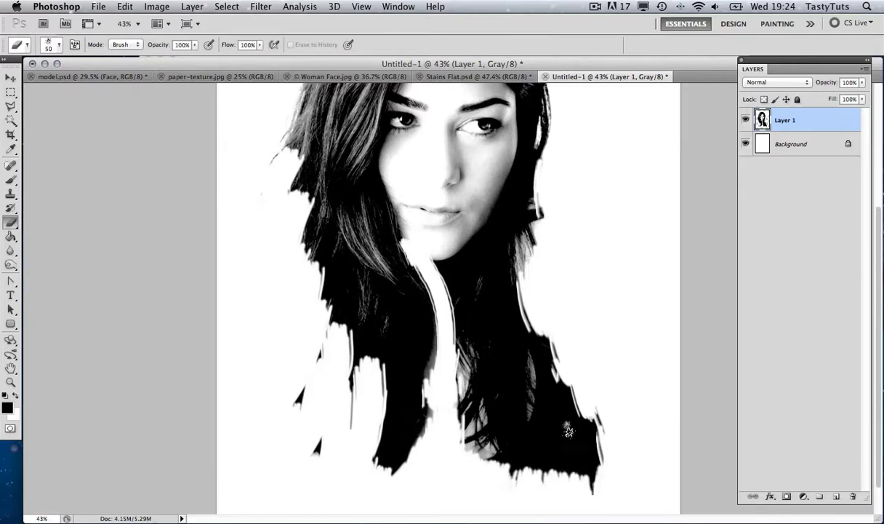
# Step: Enlarge the eraser brush to 175 px and erase the remaining black clothing below the hair, leaving streaky ends
pyautogui.press(']')
pyautogui.press(']')
pyautogui.press(']')
pyautogui.press(']')
pyautogui.press(']')
pyautogui.moveTo(542, 342)
pyautogui.mouseDown()
pyautogui.moveTo(587, 423)
pyautogui.moveTo(564, 459)
pyautogui.moveTo(335, 404)
pyautogui.moveTo(389, 459)
pyautogui.moveTo(459, 426)
pyautogui.moveTo(532, 452)
pyautogui.moveTo(562, 395)
pyautogui.mouseUp()
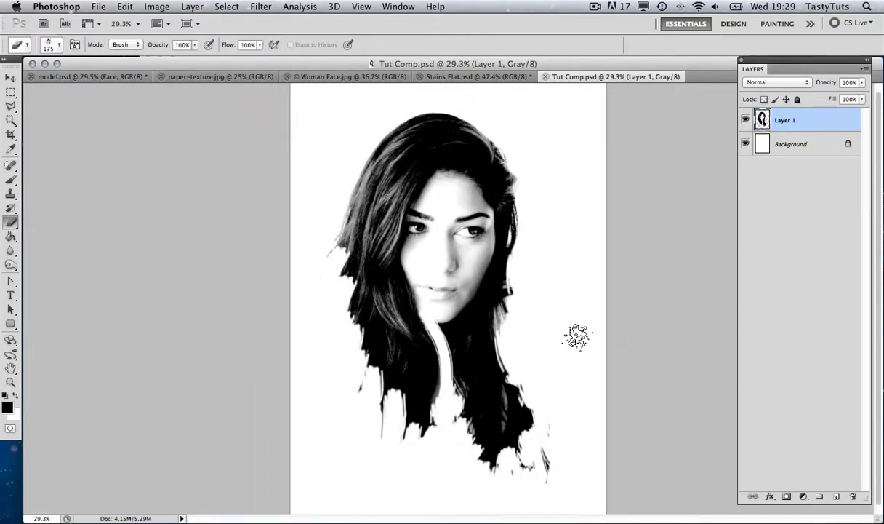
pyautogui.moveTo(469, 429)
pyautogui.mouseDown()
pyautogui.moveTo(491, 457)
pyautogui.moveTo(513, 447)
pyautogui.moveTo(509, 410)
pyautogui.moveTo(536, 420)
pyautogui.moveTo(518, 379)
pyautogui.moveTo(535, 389)
pyautogui.moveTo(548, 470)
pyautogui.mouseUp()
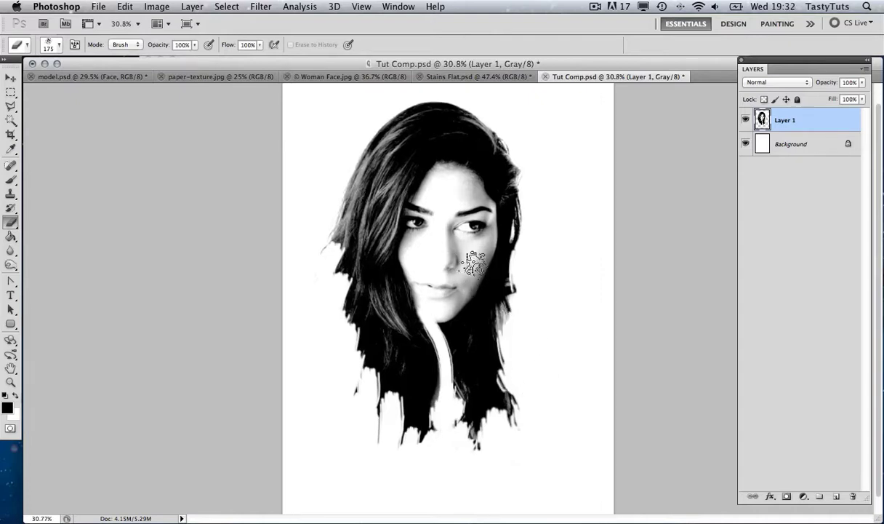
# Step: Rename the portrait layer Face
pyautogui.doubleClick(786, 121)
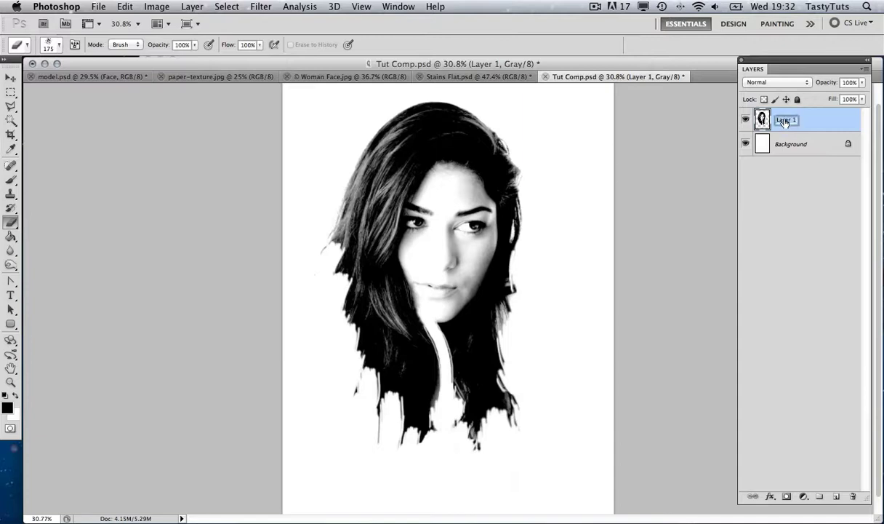
pyautogui.write('Face')
pyautogui.press('Return')
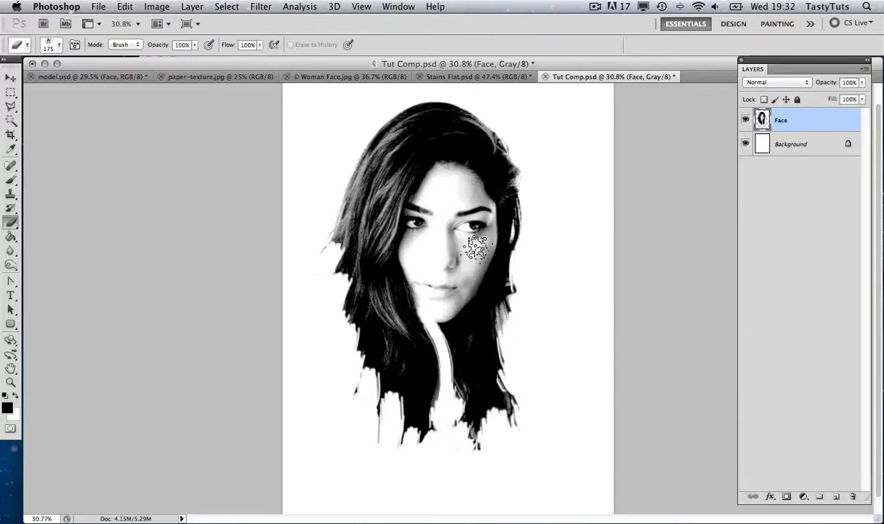
# Step: Scale the Face layer to 90.19% proportionally and position it slightly right of the page's centre
pyautogui.press('v')
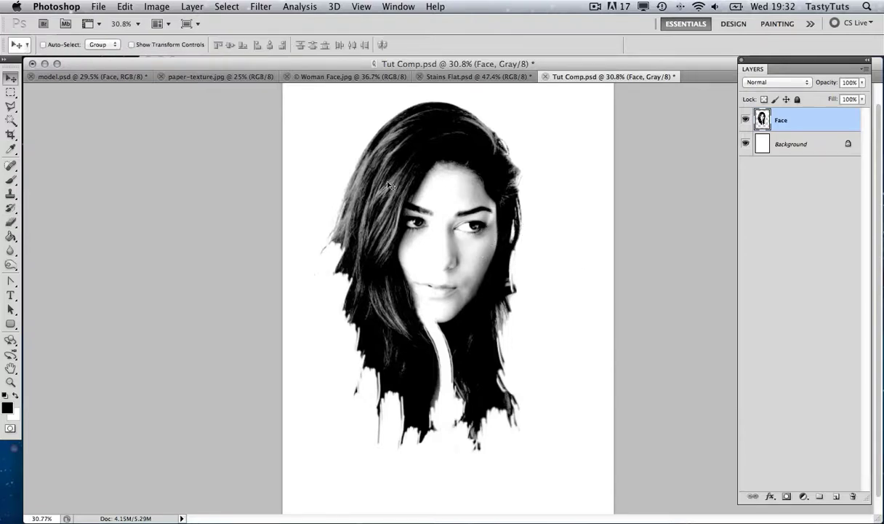
pyautogui.moveTo(416, 260)
pyautogui.mouseDown()
pyautogui.moveTo(417, 236)
pyautogui.moveTo(427, 264)
pyautogui.mouseUp()
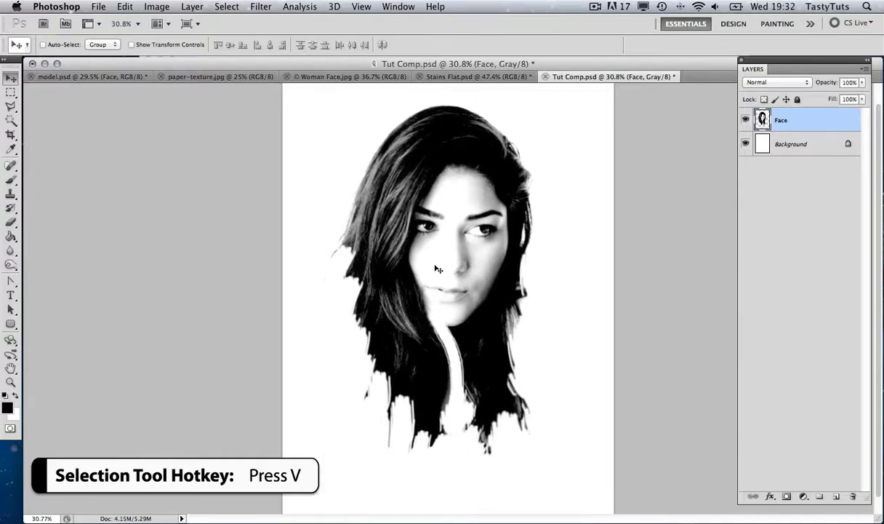
pyautogui.hotkey('ctrl', 't')
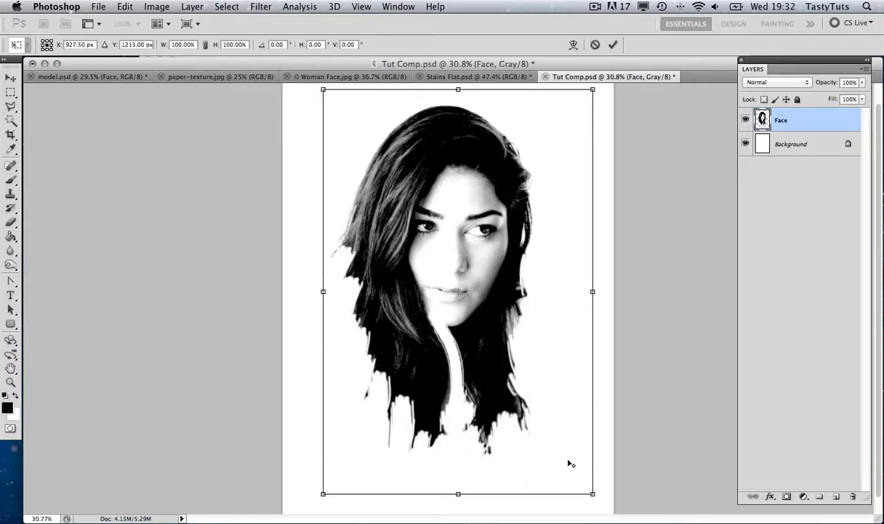
pyautogui.moveTo(590, 491); pyautogui.dragTo(575, 474)
pyautogui.moveTo(488, 350); pyautogui.dragTo(502, 339)
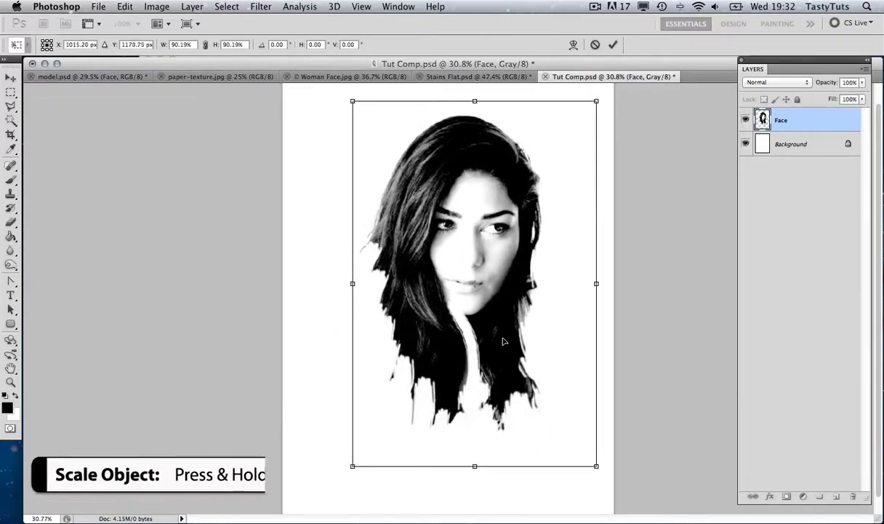
pyautogui.press('Return')
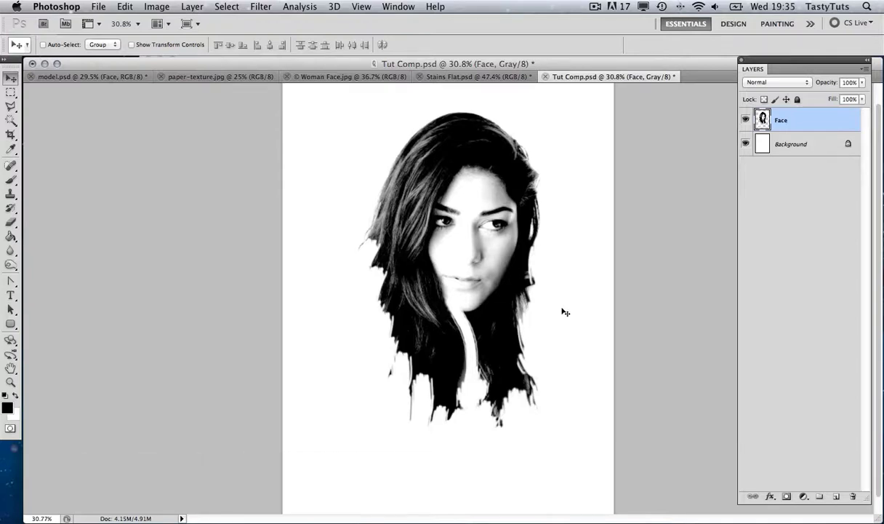
# Step: Create a new layer named Blob 1 above the Face layer
pyautogui.press('super+shift+n')
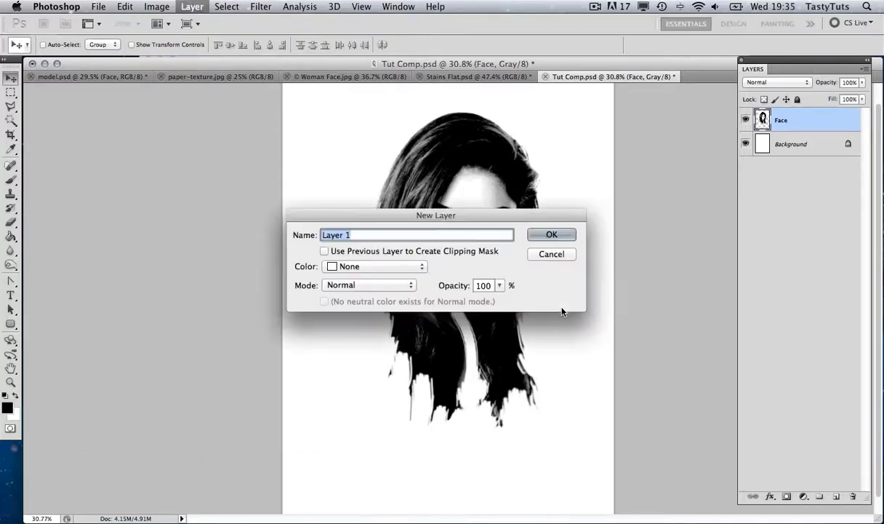
pyautogui.write('Blob 1')
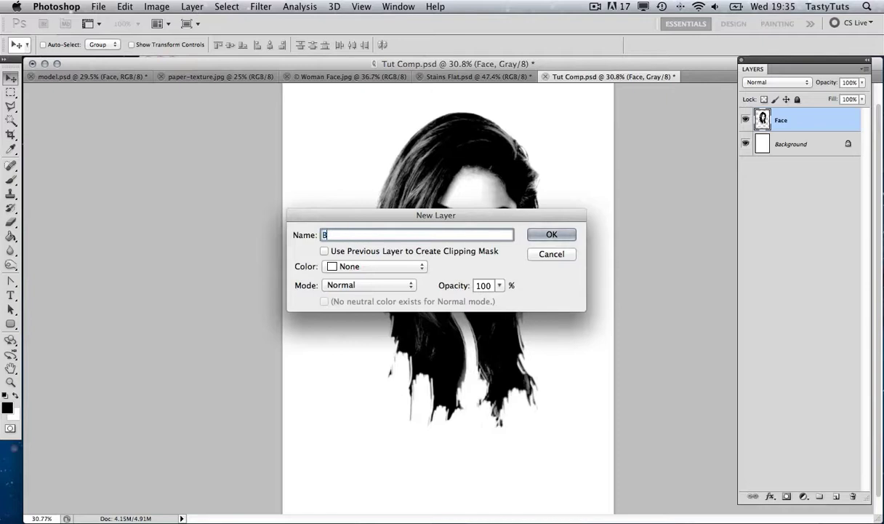
pyautogui.click(544, 233)
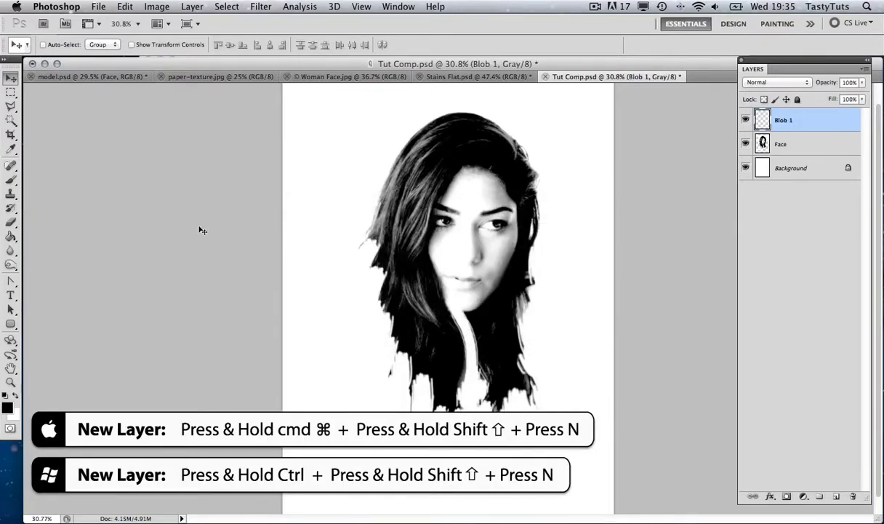
# Step: Set up the Brush tool with a hard round tip at 70 px
pyautogui.click(13, 182)
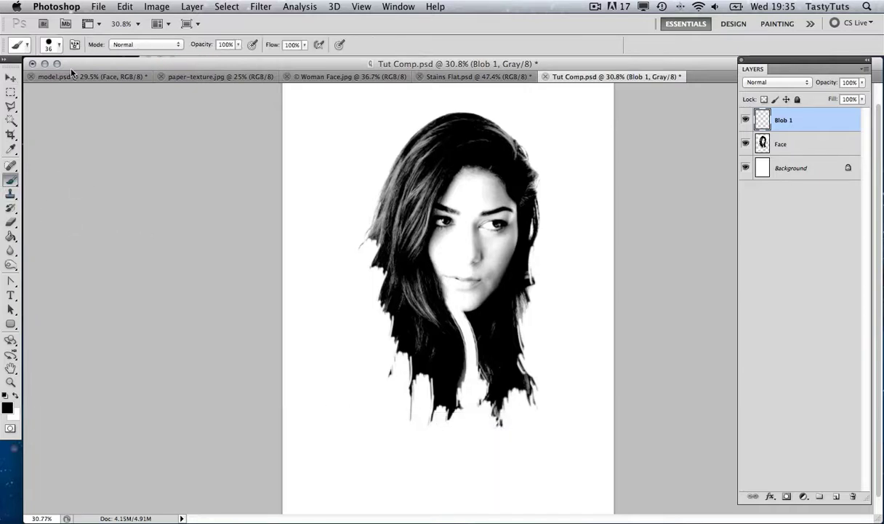
pyautogui.click(59, 46)
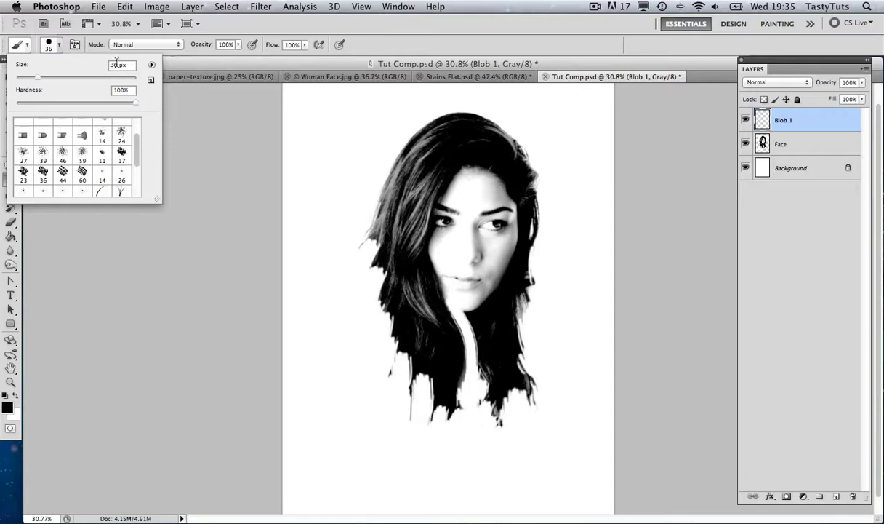
pyautogui.moveTo(116, 64); pyautogui.dragTo(105, 64)
pyautogui.write('70')
pyautogui.moveTo(136, 146); pyautogui.dragTo(137, 128)
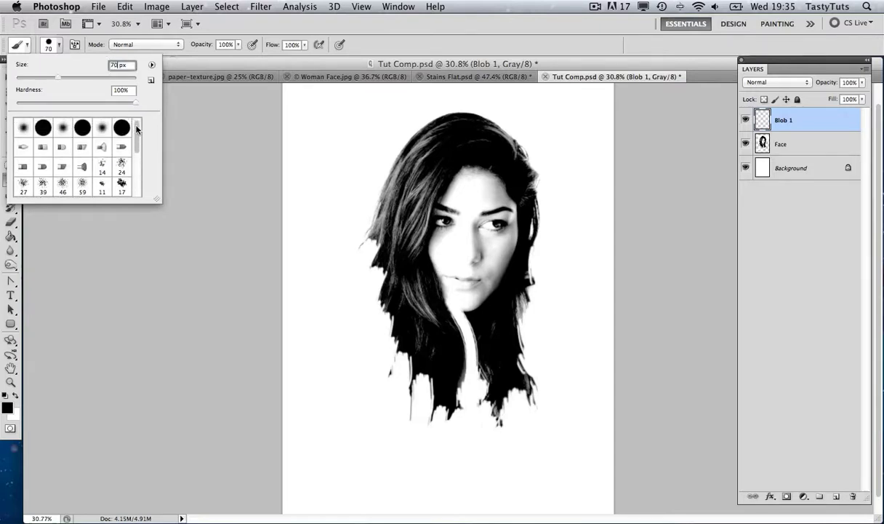
pyautogui.click(43, 127)
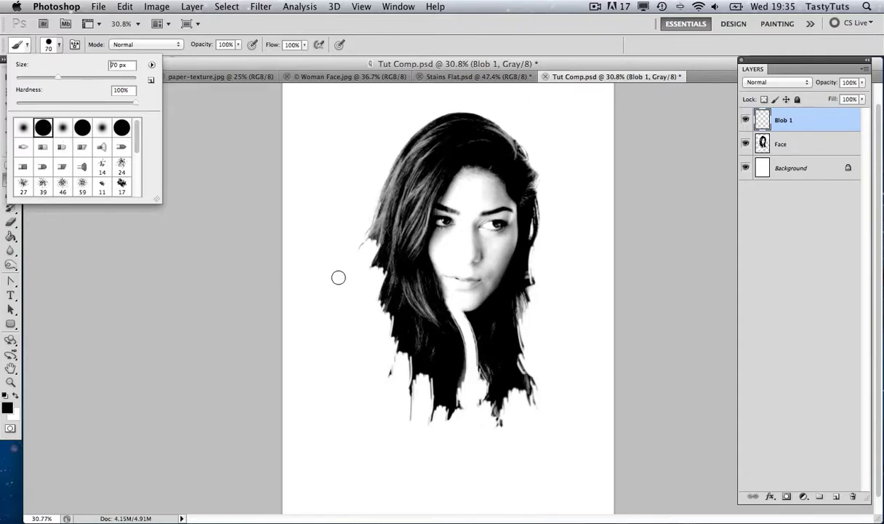
# Step: Paint black, winding drips on Blob 1 over and below the ends of the hair on the portrait's left side
pyautogui.click(414, 342)
pyautogui.moveTo(422, 334)
pyautogui.mouseDown()
pyautogui.moveTo(414, 360)
pyautogui.moveTo(406, 364)
pyautogui.moveTo(407, 353)
pyautogui.moveTo(398, 371)
pyautogui.moveTo(384, 447)
pyautogui.moveTo(403, 380)
pyautogui.moveTo(419, 368)
pyautogui.moveTo(424, 456)
pyautogui.moveTo(421, 404)
pyautogui.moveTo(407, 393)
pyautogui.moveTo(411, 409)
pyautogui.moveTo(397, 381)
pyautogui.moveTo(402, 344)
pyautogui.moveTo(393, 322)
pyautogui.moveTo(395, 397)
pyautogui.moveTo(379, 450)
pyautogui.moveTo(376, 440)
pyautogui.moveTo(384, 408)
pyautogui.moveTo(403, 394)
pyautogui.moveTo(421, 401)
pyautogui.moveTo(427, 380)
pyautogui.moveTo(446, 437)
pyautogui.moveTo(426, 475)
pyautogui.mouseUp()
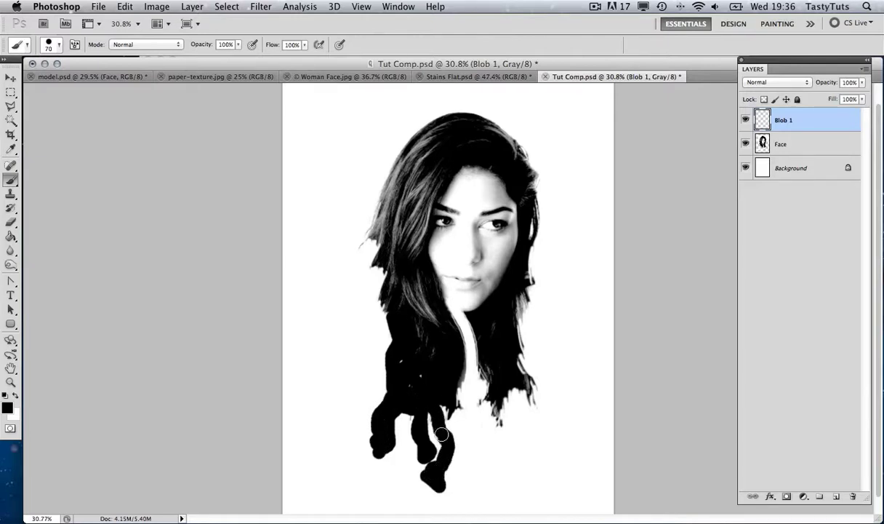
pyautogui.moveTo(441, 434)
pyautogui.mouseDown()
pyautogui.moveTo(393, 406)
pyautogui.moveTo(383, 375)
pyautogui.moveTo(364, 400)
pyautogui.moveTo(382, 375)
pyautogui.moveTo(380, 356)
pyautogui.moveTo(371, 369)
pyautogui.moveTo(380, 421)
pyautogui.moveTo(362, 473)
pyautogui.mouseUp()
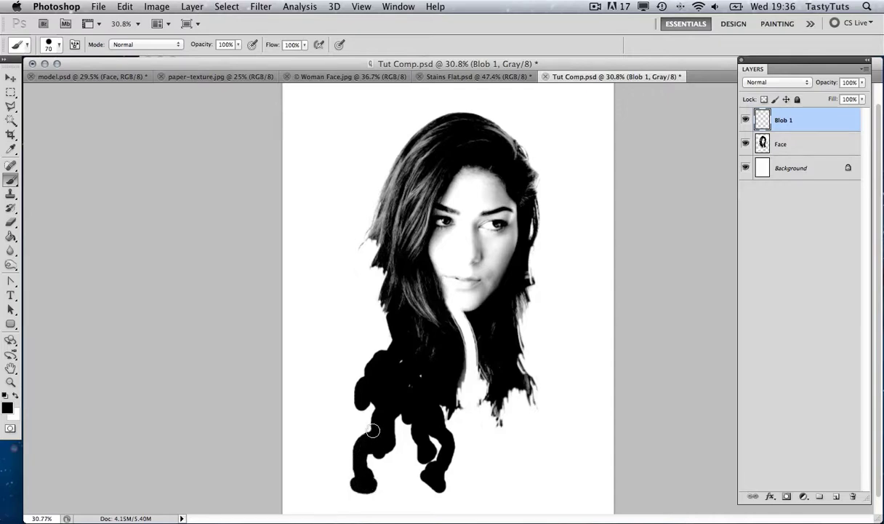
pyautogui.moveTo(371, 431); pyautogui.dragTo(382, 412)
pyautogui.moveTo(405, 362); pyautogui.dragTo(419, 382)
pyautogui.moveTo(451, 444); pyautogui.dragTo(419, 432)
# Step: Apply the Maximum filter to Blob 1 with a radius of 15 pixels
pyautogui.click(260, 7)
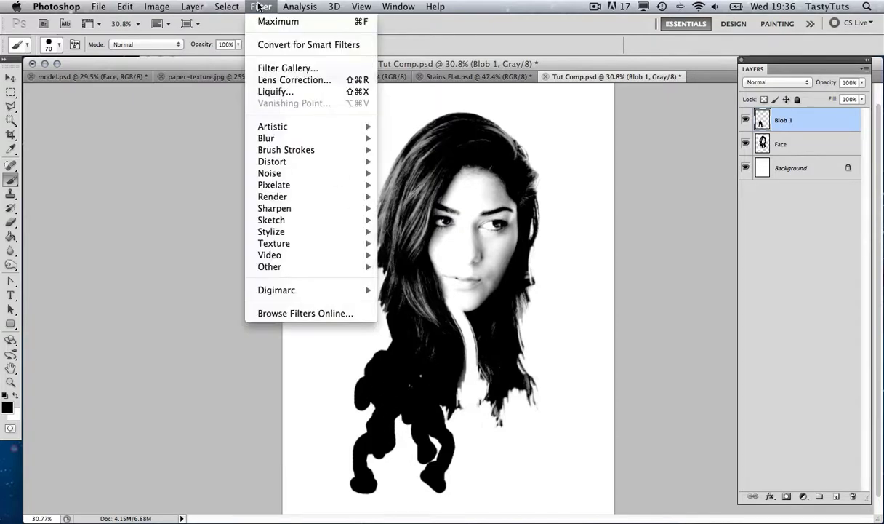
pyautogui.moveTo(338, 271)
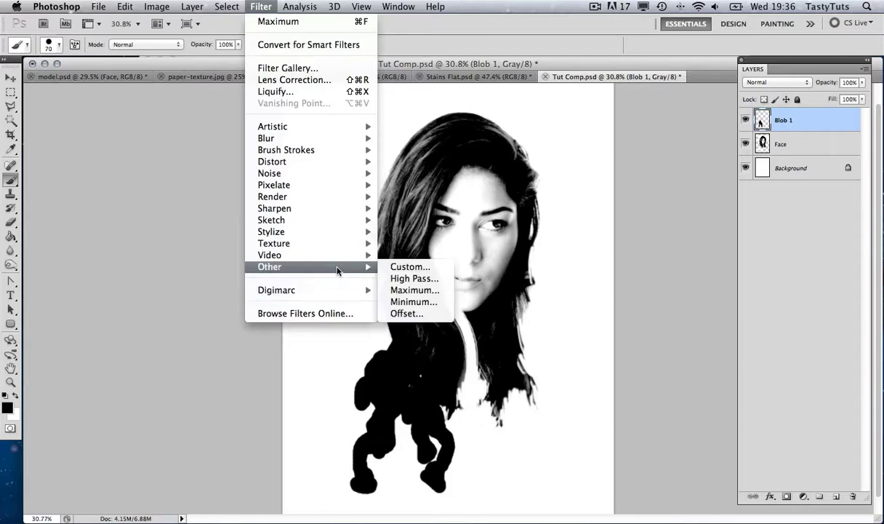
pyautogui.click(416, 290)
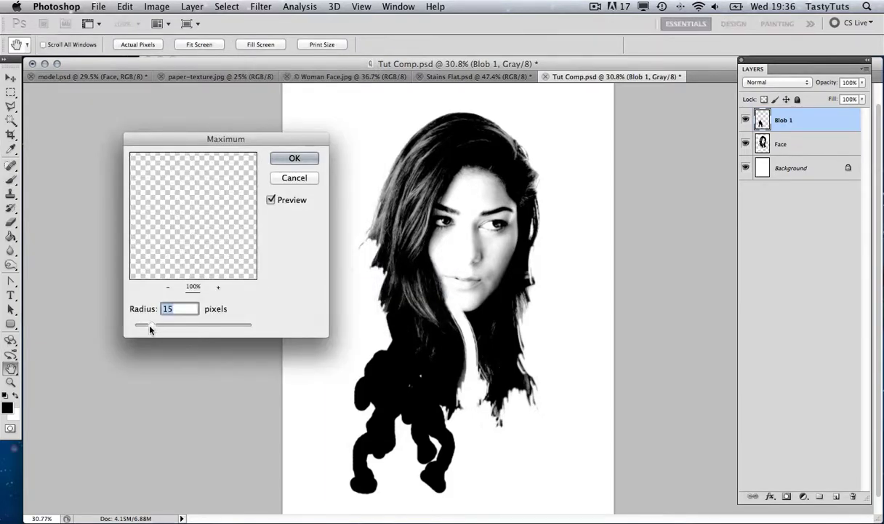
pyautogui.moveTo(152, 325)
pyautogui.mouseDown()
pyautogui.moveTo(143, 328)
pyautogui.moveTo(161, 330)
pyautogui.moveTo(141, 332)
pyautogui.mouseUp()
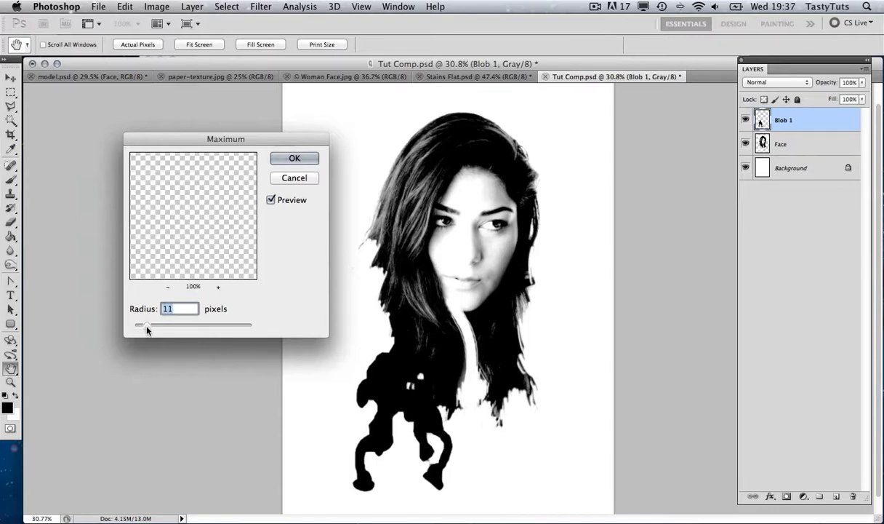
pyautogui.write('15')
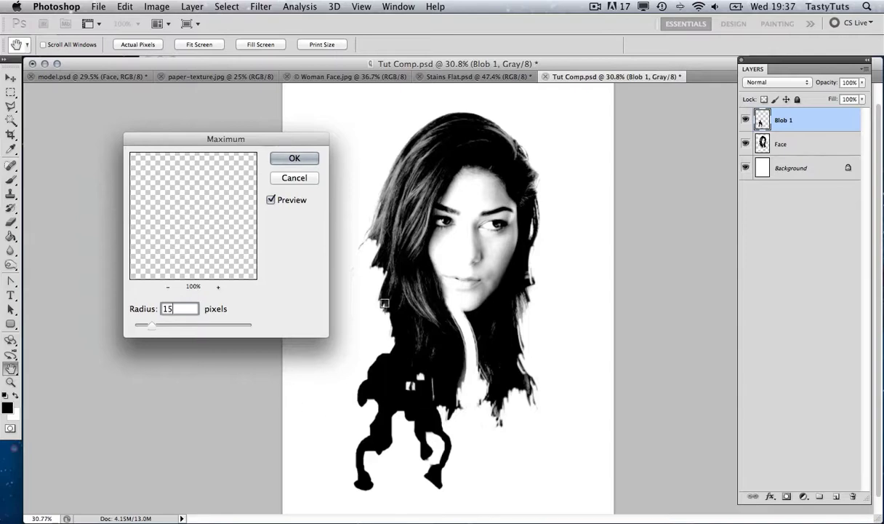
pyautogui.click(296, 158)
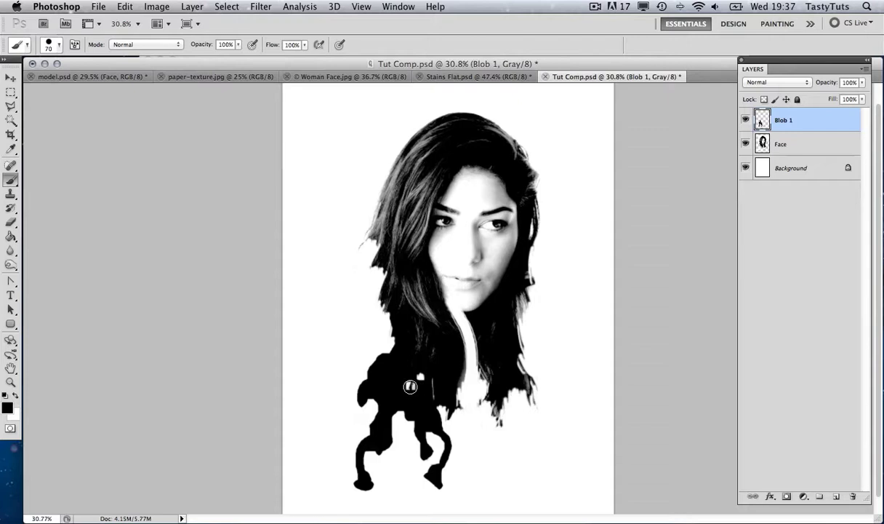
# Step: Fill the gaps and thicken the drips on Blob 1 with black brush strokes, and reapply the Maximum filter
pyautogui.moveTo(404, 385); pyautogui.dragTo(416, 391)
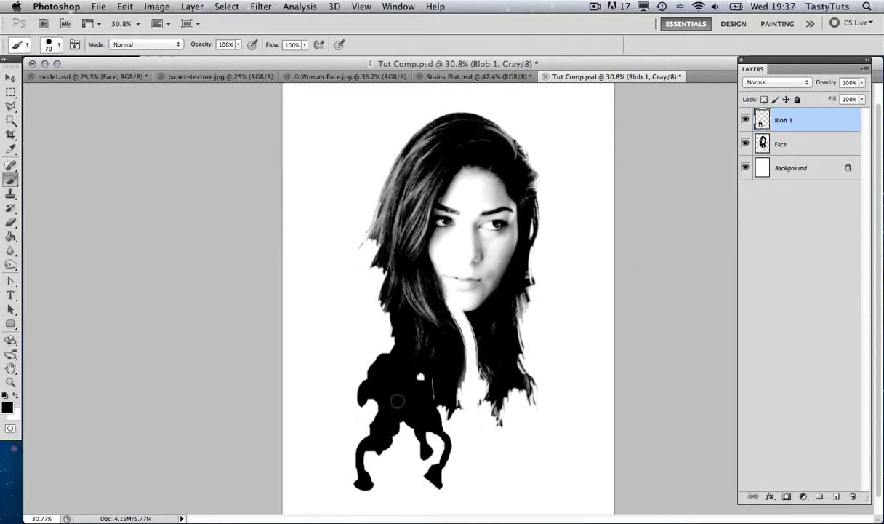
pyautogui.moveTo(369, 394)
pyautogui.mouseDown()
pyautogui.moveTo(356, 382)
pyautogui.moveTo(357, 360)
pyautogui.moveTo(353, 383)
pyautogui.mouseUp()
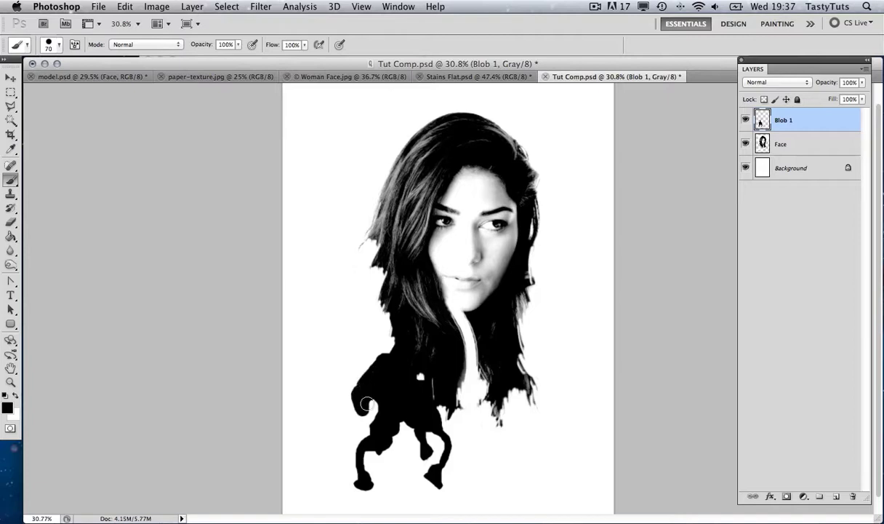
pyautogui.moveTo(361, 479); pyautogui.dragTo(360, 464)
pyautogui.moveTo(366, 442)
pyautogui.mouseDown()
pyautogui.moveTo(368, 425)
pyautogui.moveTo(395, 406)
pyautogui.moveTo(424, 418)
pyautogui.moveTo(445, 444)
pyautogui.moveTo(420, 440)
pyautogui.moveTo(420, 456)
pyautogui.mouseUp()
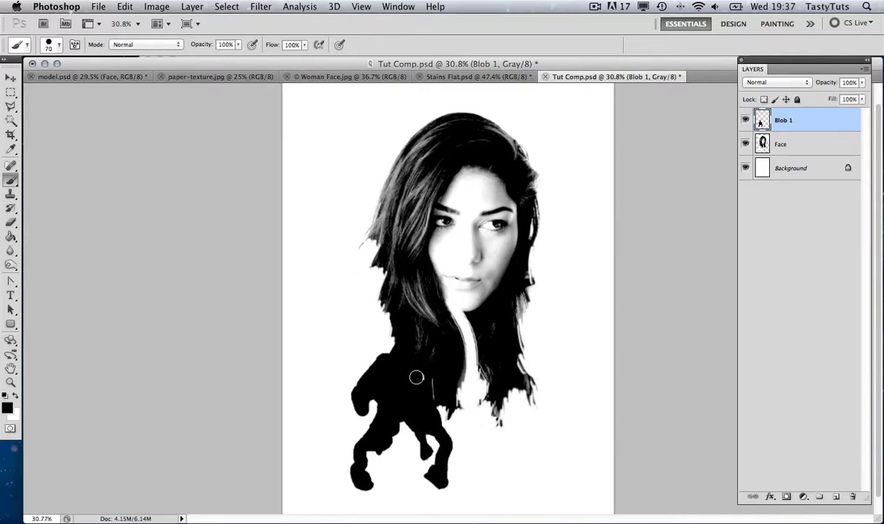
pyautogui.click(420, 373)
pyautogui.click(262, 7)
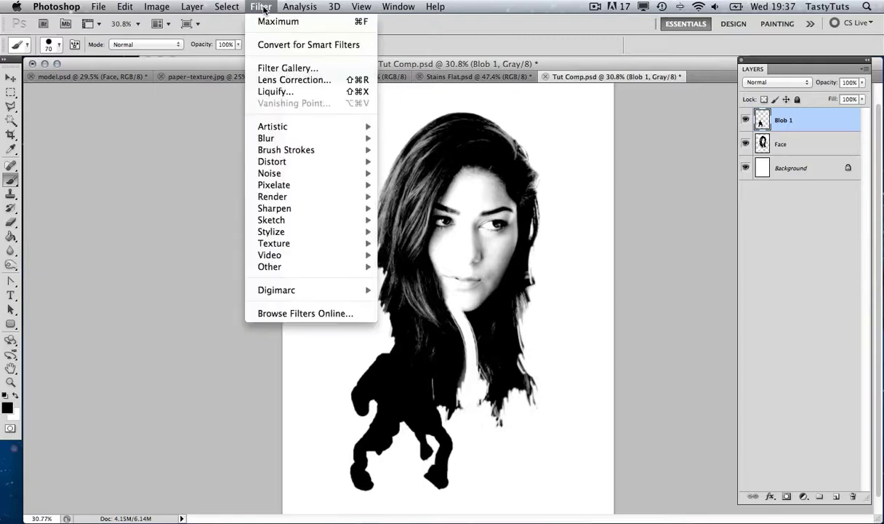
pyautogui.click(267, 21)
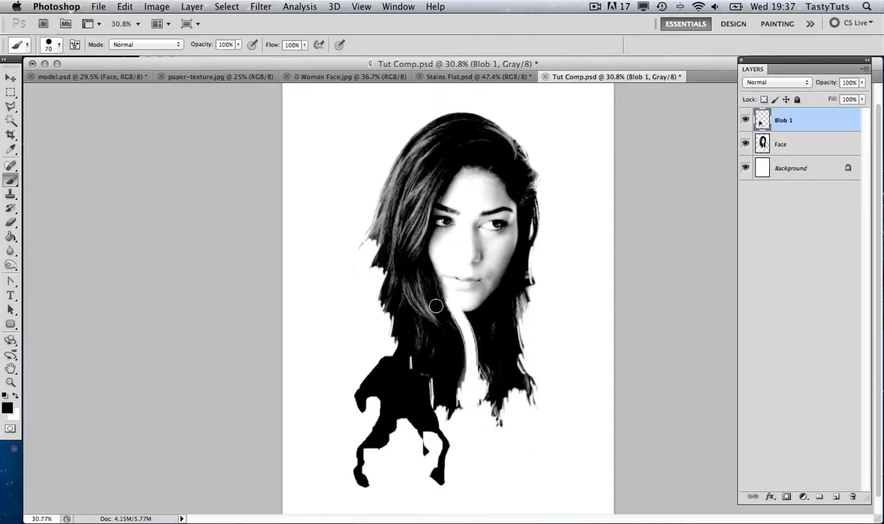
# Step: Create a new layer named Blob 2 above Blob 1
pyautogui.press('super+shift+n')
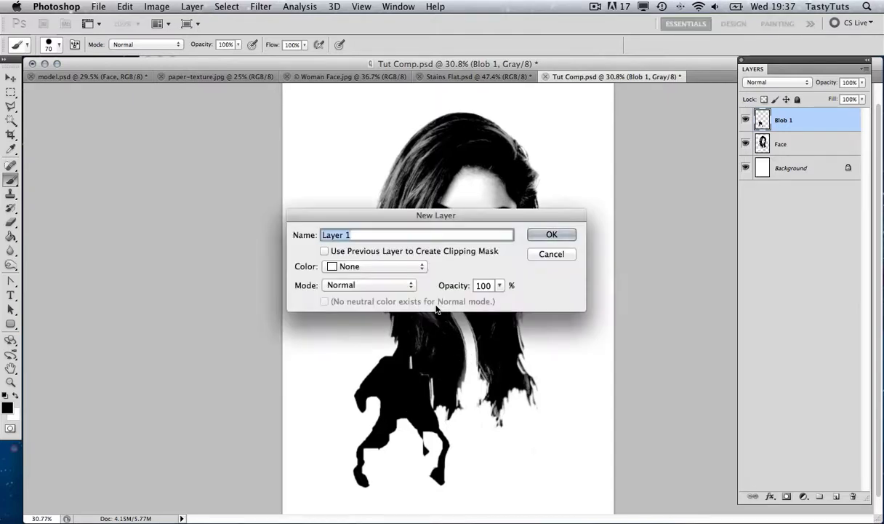
pyautogui.write('Blob 2')
pyautogui.click(550, 235)
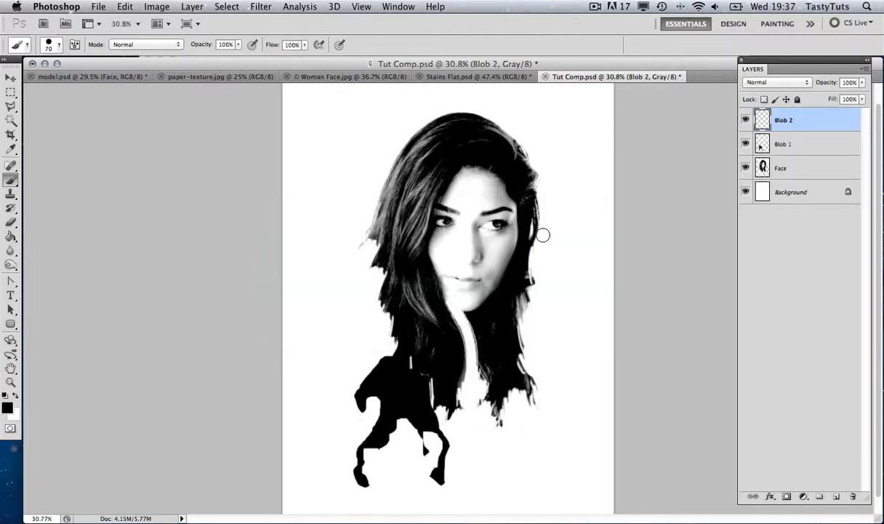
# Step: Paint black curved strands and blobs on Blob 2 along the outer left edge of the hair
pyautogui.moveTo(380, 226)
pyautogui.mouseDown()
pyautogui.moveTo(359, 244)
pyautogui.moveTo(353, 274)
pyautogui.moveTo(361, 309)
pyautogui.mouseUp()
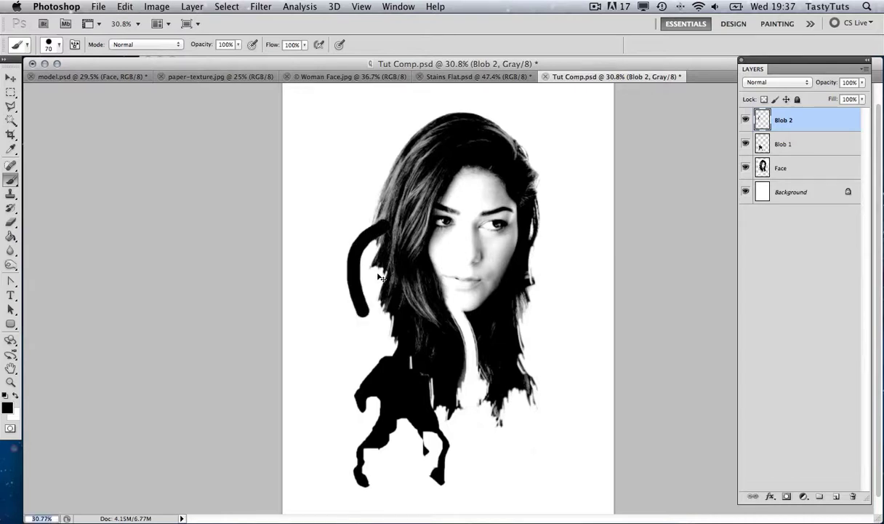
pyautogui.press('super+z')
pyautogui.moveTo(382, 227)
pyautogui.mouseDown()
pyautogui.moveTo(359, 287)
pyautogui.moveTo(368, 309)
pyautogui.moveTo(391, 321)
pyautogui.mouseUp()
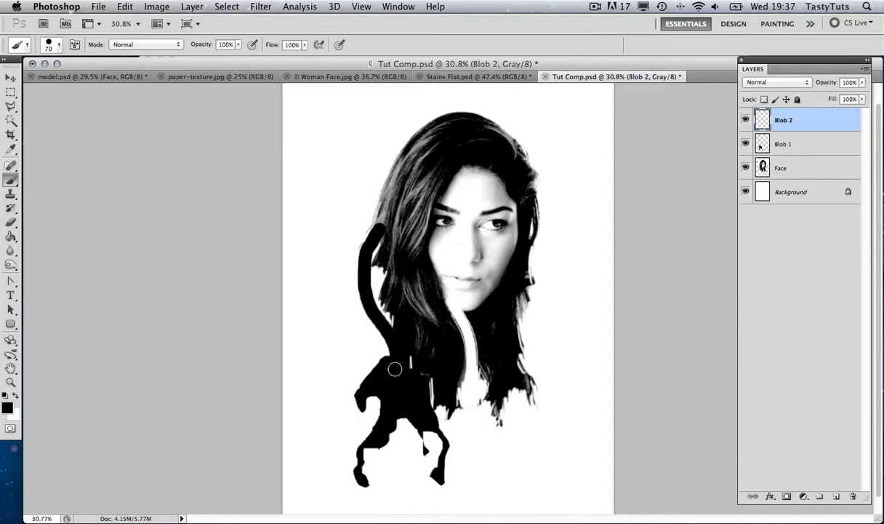
pyautogui.moveTo(372, 284)
pyautogui.mouseDown()
pyautogui.moveTo(389, 349)
pyautogui.moveTo(379, 327)
pyautogui.moveTo(360, 362)
pyautogui.moveTo(376, 337)
pyautogui.moveTo(387, 346)
pyautogui.moveTo(381, 363)
pyautogui.moveTo(409, 357)
pyautogui.moveTo(404, 373)
pyautogui.moveTo(404, 347)
pyautogui.moveTo(389, 329)
pyautogui.moveTo(374, 317)
pyautogui.moveTo(360, 325)
pyautogui.moveTo(360, 293)
pyautogui.moveTo(338, 323)
pyautogui.moveTo(359, 306)
pyautogui.moveTo(353, 293)
pyautogui.moveTo(386, 232)
pyautogui.moveTo(389, 202)
pyautogui.moveTo(421, 150)
pyautogui.moveTo(401, 187)
pyautogui.moveTo(430, 157)
pyautogui.moveTo(408, 217)
pyautogui.moveTo(402, 274)
pyautogui.moveTo(392, 255)
pyautogui.moveTo(387, 263)
pyautogui.moveTo(379, 313)
pyautogui.mouseUp()
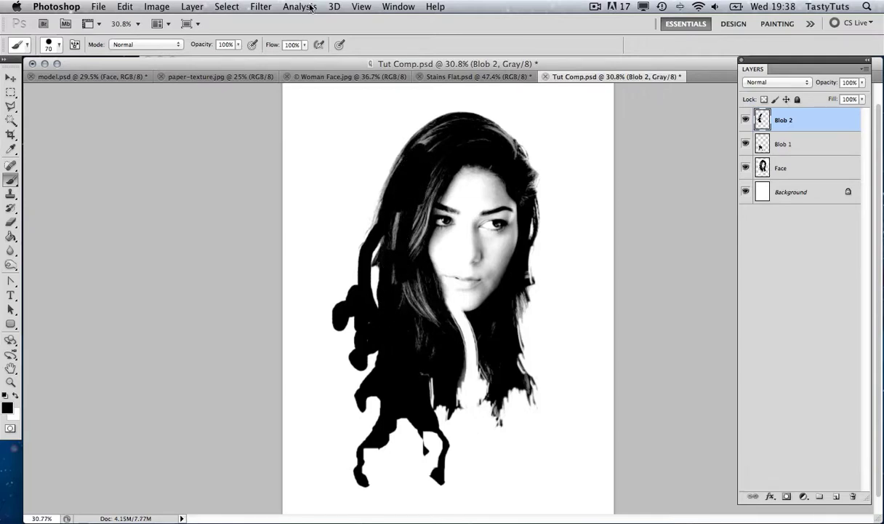
# Step: Reapply the Maximum filter to Blob 2 and paint black over the gaps in its shapes
pyautogui.click(261, 6)
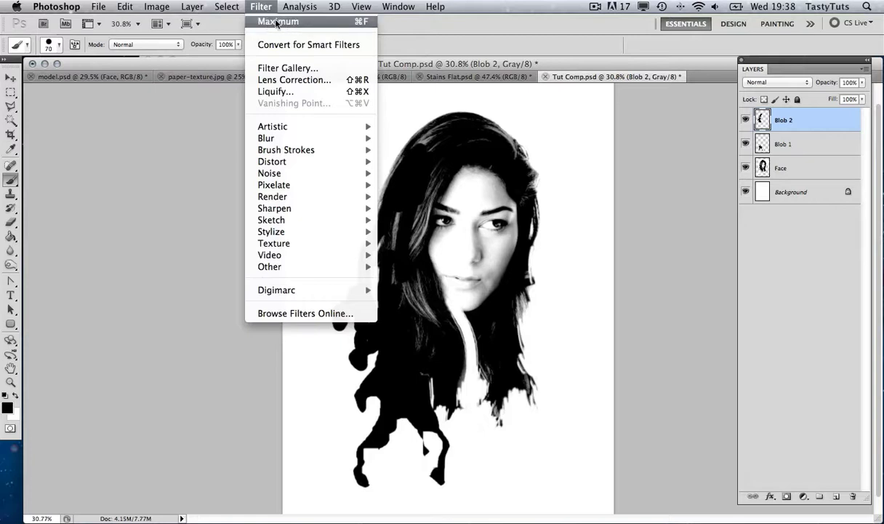
pyautogui.click(287, 22)
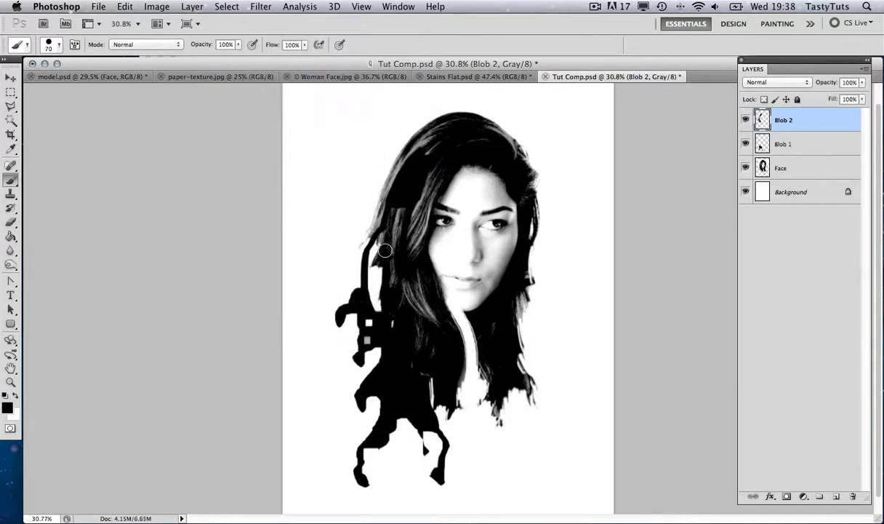
pyautogui.moveTo(350, 320)
pyautogui.mouseDown()
pyautogui.moveTo(369, 340)
pyautogui.moveTo(369, 316)
pyautogui.moveTo(382, 306)
pyautogui.moveTo(384, 260)
pyautogui.moveTo(370, 280)
pyautogui.moveTo(368, 309)
pyautogui.moveTo(370, 269)
pyautogui.moveTo(403, 194)
pyautogui.moveTo(395, 296)
pyautogui.moveTo(378, 349)
pyautogui.moveTo(383, 357)
pyautogui.moveTo(397, 347)
pyautogui.moveTo(437, 378)
pyautogui.moveTo(430, 404)
pyautogui.moveTo(381, 296)
pyautogui.mouseUp()
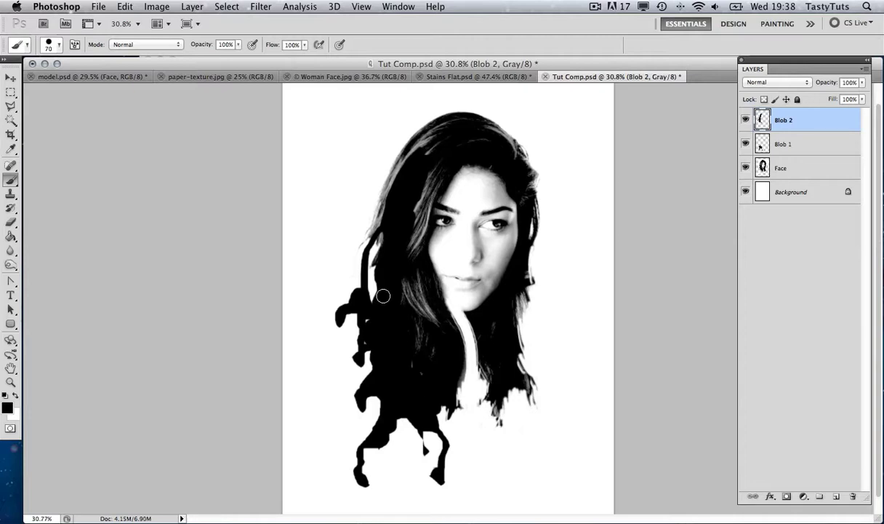
# Step: On a new layer with the default name, paint black drips below the hair's right-hand ends and reapply the Maximum filter
pyautogui.press('super+shift+n')
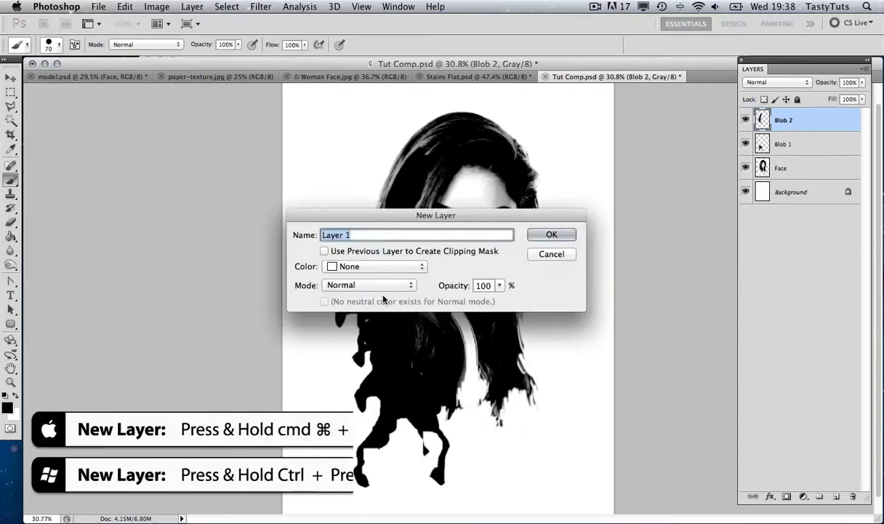
pyautogui.press('Return')
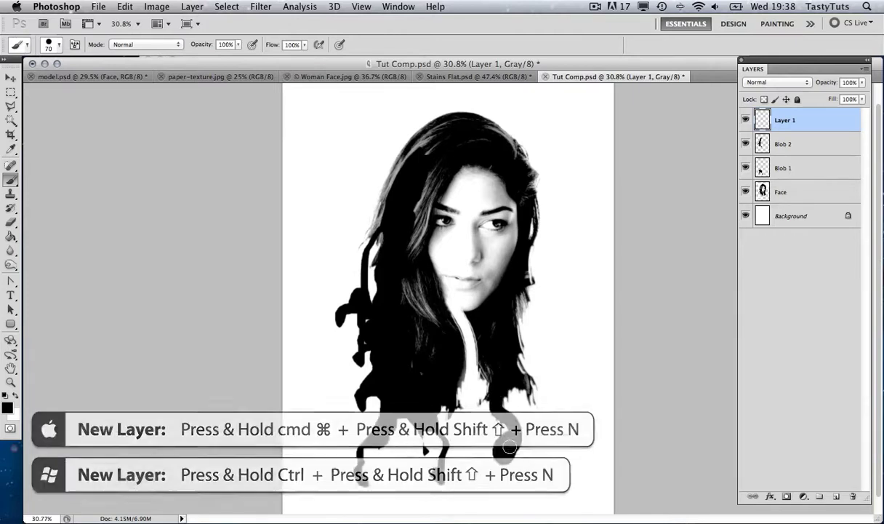
pyautogui.moveTo(516, 447)
pyautogui.mouseDown()
pyautogui.moveTo(502, 393)
pyautogui.moveTo(521, 460)
pyautogui.moveTo(503, 429)
pyautogui.moveTo(514, 375)
pyautogui.moveTo(501, 367)
pyautogui.moveTo(499, 404)
pyautogui.moveTo(461, 390)
pyautogui.moveTo(493, 347)
pyautogui.moveTo(488, 341)
pyautogui.mouseUp()
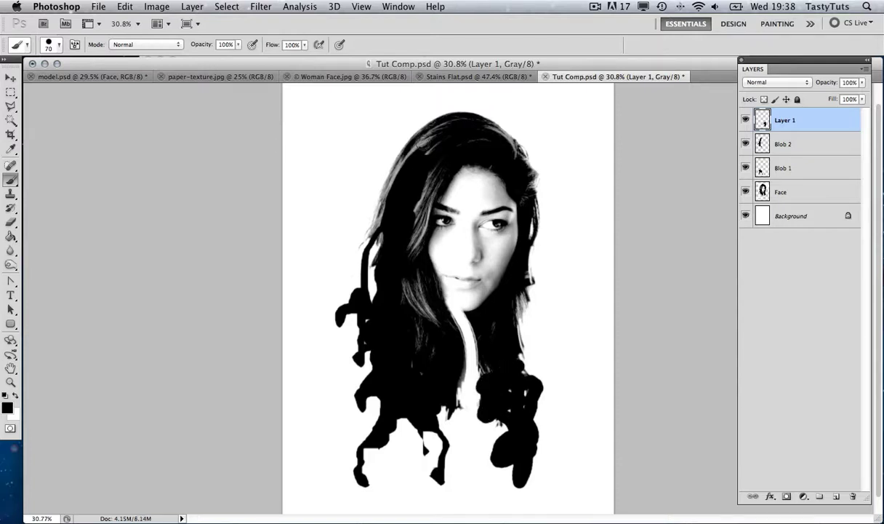
pyautogui.click(261, 8)
pyautogui.click(261, 7)
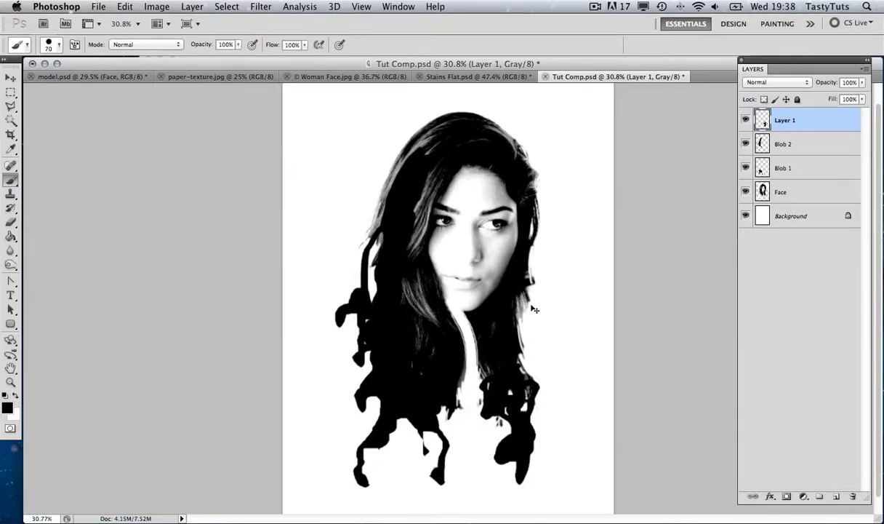
# Step: Create a new layer named Blob 3 at the top of the layer stack
pyautogui.press('super+shift+n')
pyautogui.press('BackSpace')
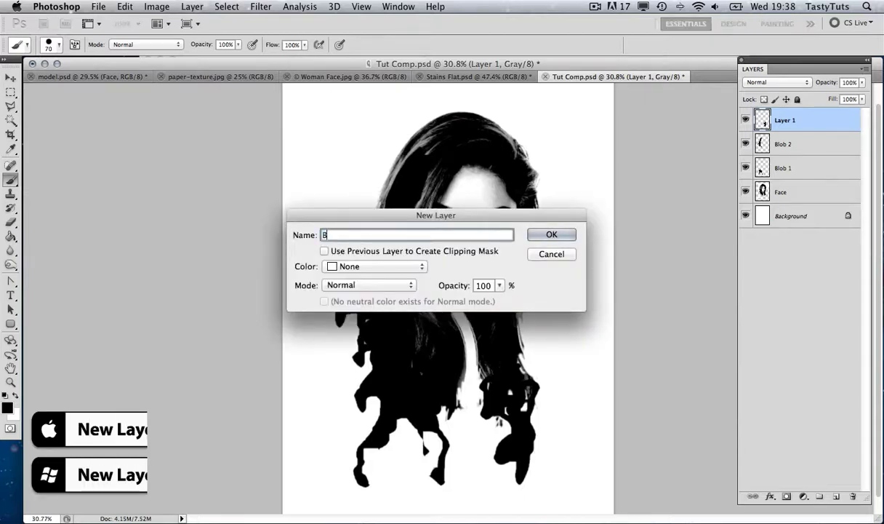
pyautogui.write('Blob 3')
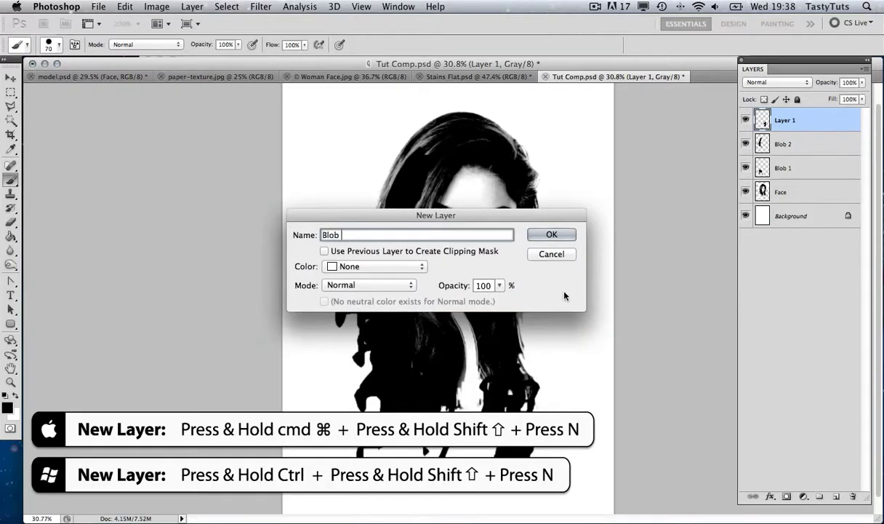
pyautogui.click(552, 235)
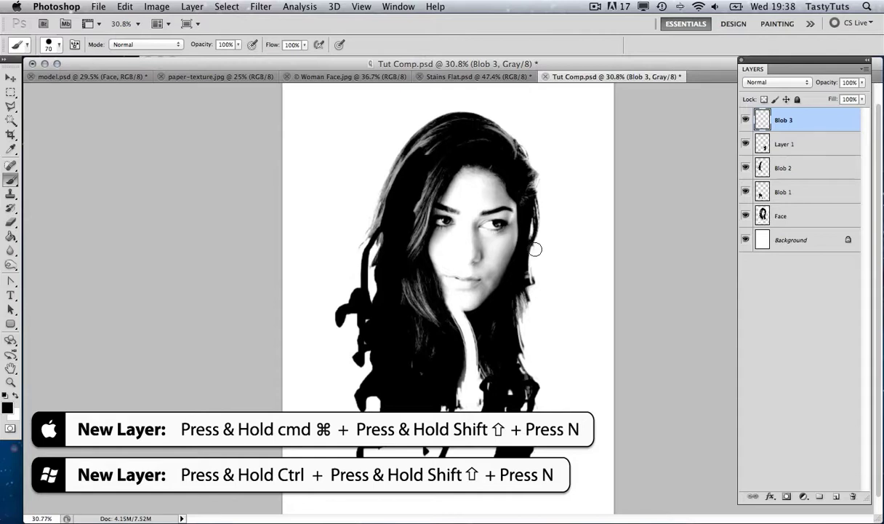
# Step: Paint black strands and blobs on Blob 3 along the hair's right-hand edge and reapply the Maximum filter
pyautogui.moveTo(528, 307)
pyautogui.mouseDown()
pyautogui.moveTo(543, 371)
pyautogui.moveTo(531, 418)
pyautogui.moveTo(547, 392)
pyautogui.moveTo(563, 397)
pyautogui.moveTo(552, 369)
pyautogui.moveTo(562, 388)
pyautogui.moveTo(546, 451)
pyautogui.moveTo(558, 448)
pyautogui.moveTo(557, 405)
pyautogui.mouseUp()
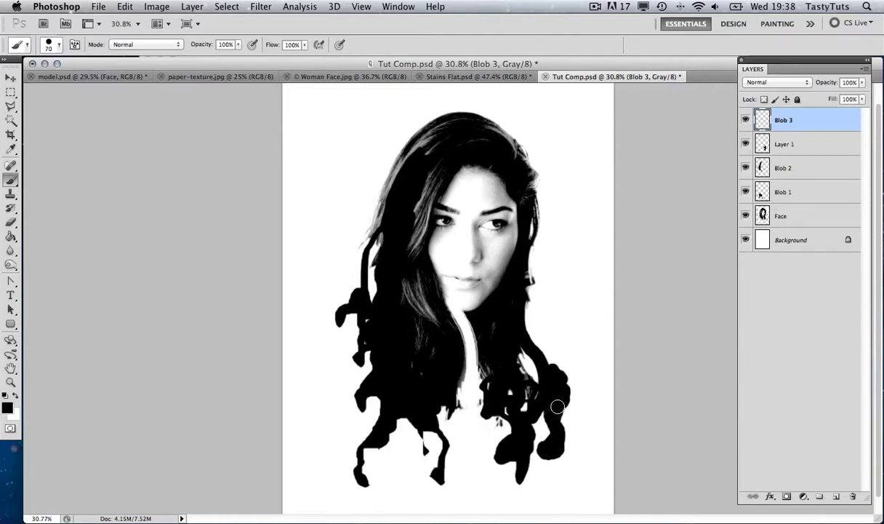
pyautogui.click(263, 7)
pyautogui.click(271, 22)
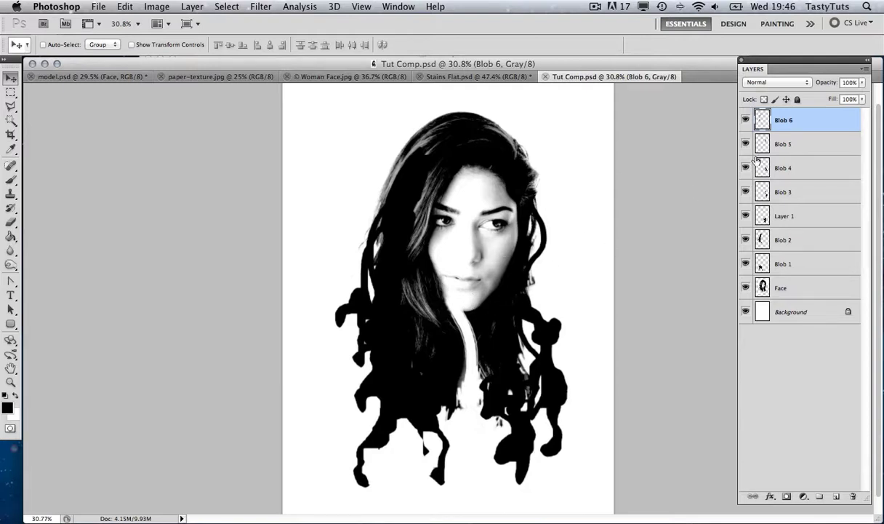
# Step: Group the layers from Blob 6 down to Blob 1, name the group Blobs, and compare the image with the group hidden and shown
pyautogui.click(786, 264)
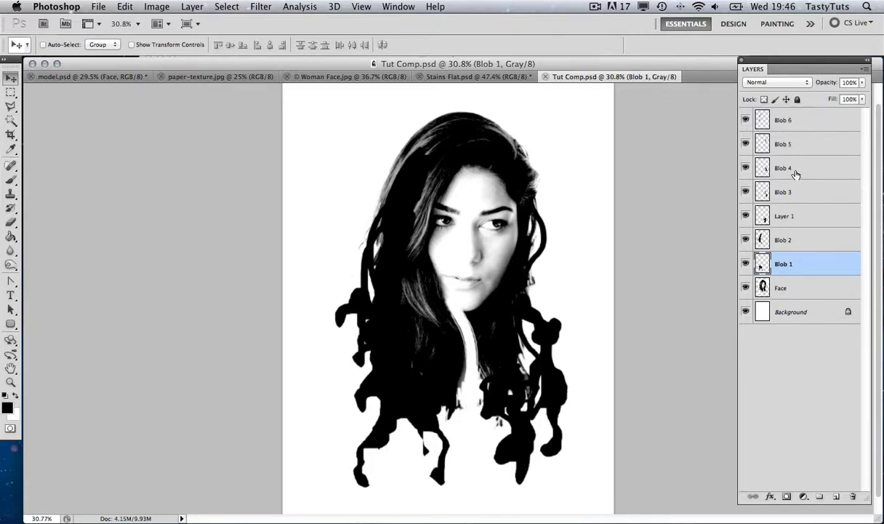
pyautogui.click(808, 121)
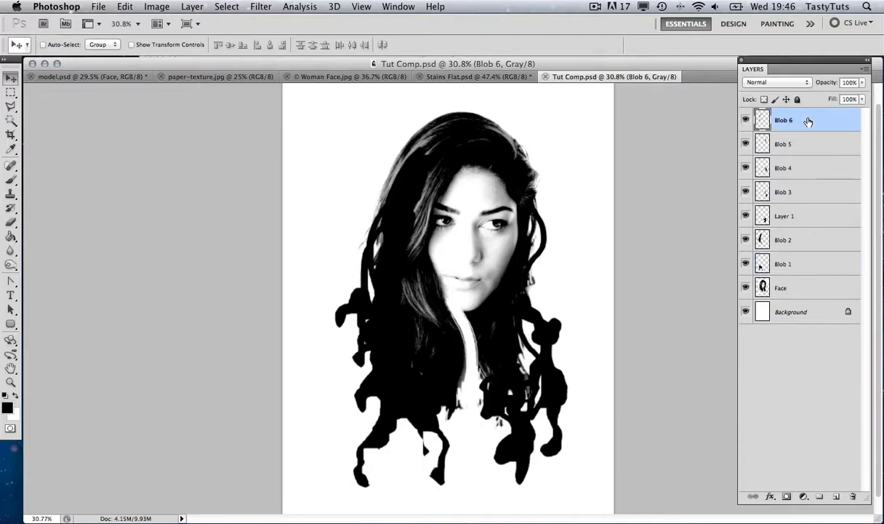
pyautogui.keyDown('shift'); pyautogui.click(807, 265); pyautogui.keyUp('shift')
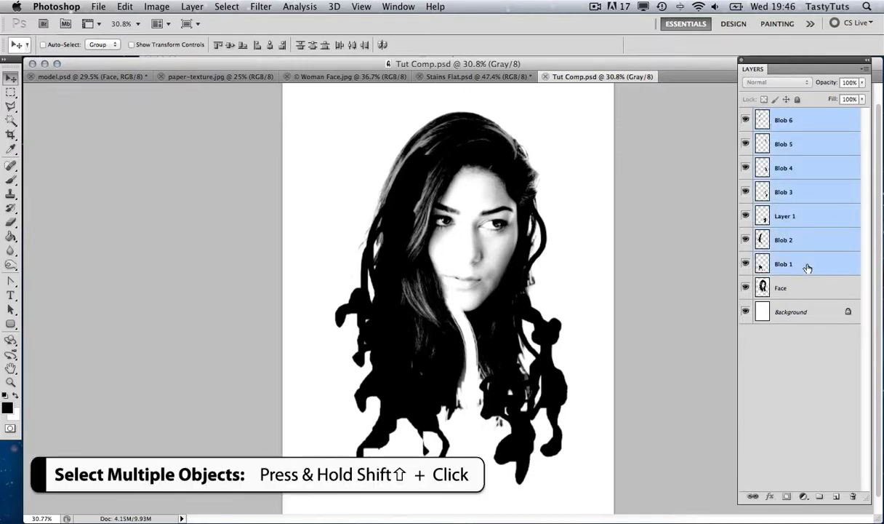
pyautogui.press('super+g')
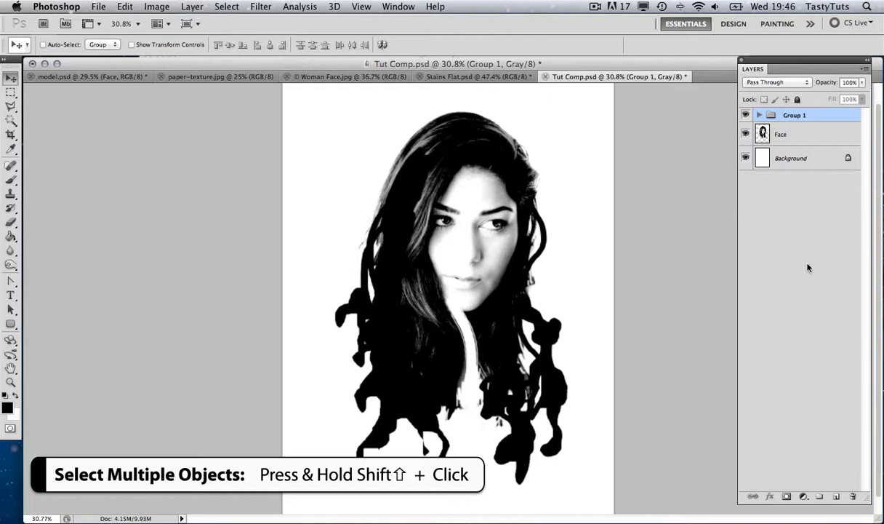
pyautogui.doubleClick(793, 116)
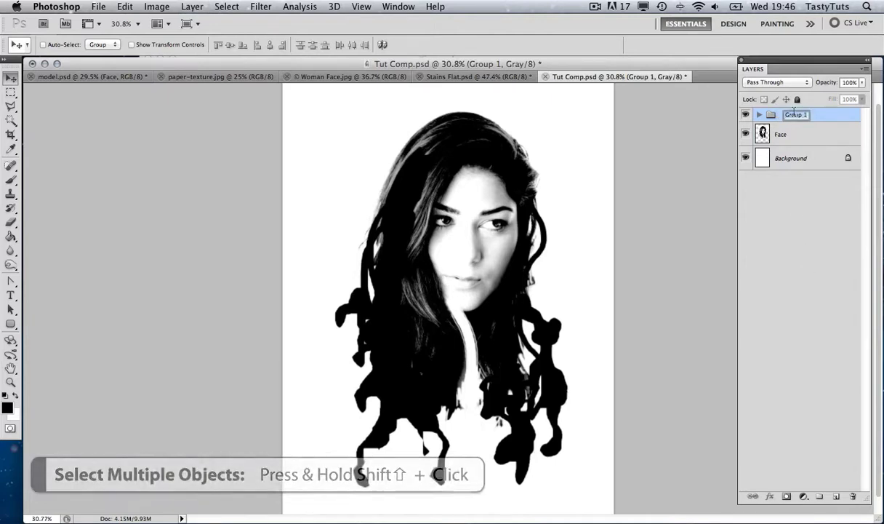
pyautogui.write('Blobs')
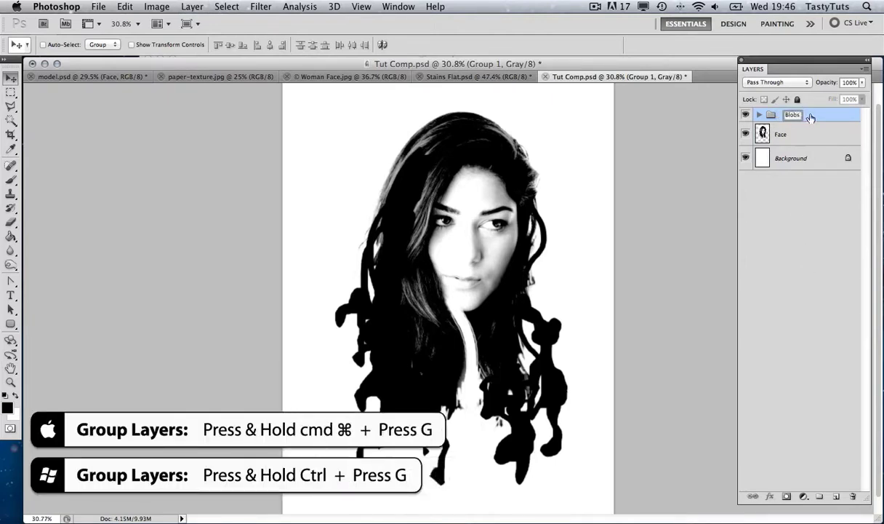
pyautogui.press('Return')
pyautogui.click(744, 116)
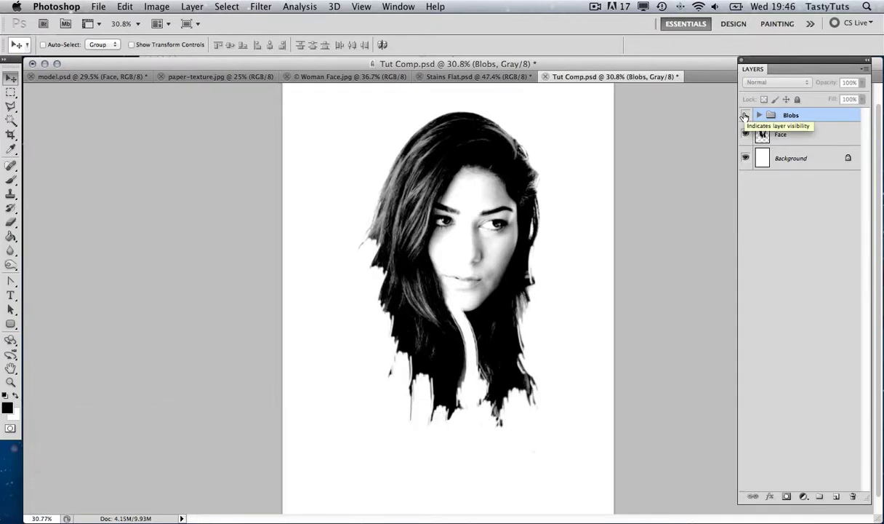
pyautogui.click(744, 115)
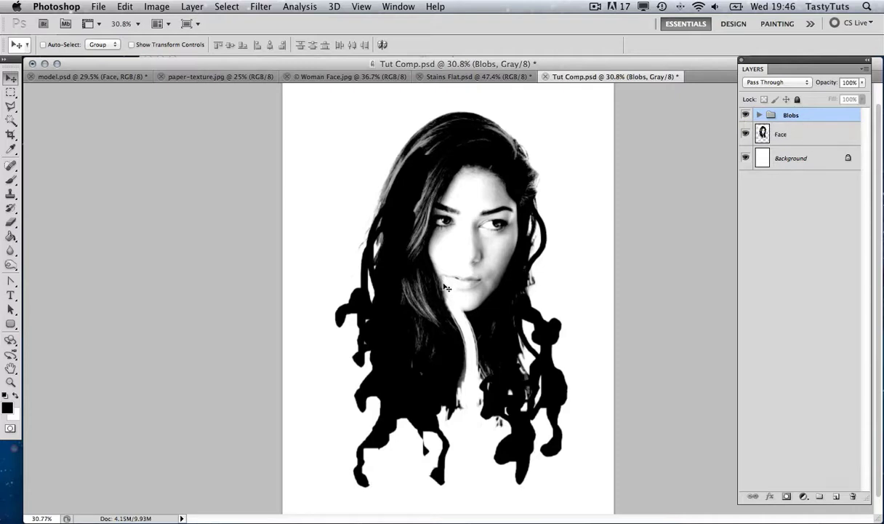
# Step: Shift the portrait and blobs slightly down the page and paint black over the grey strands in the left-hand hair on Face
pyautogui.click(781, 135)
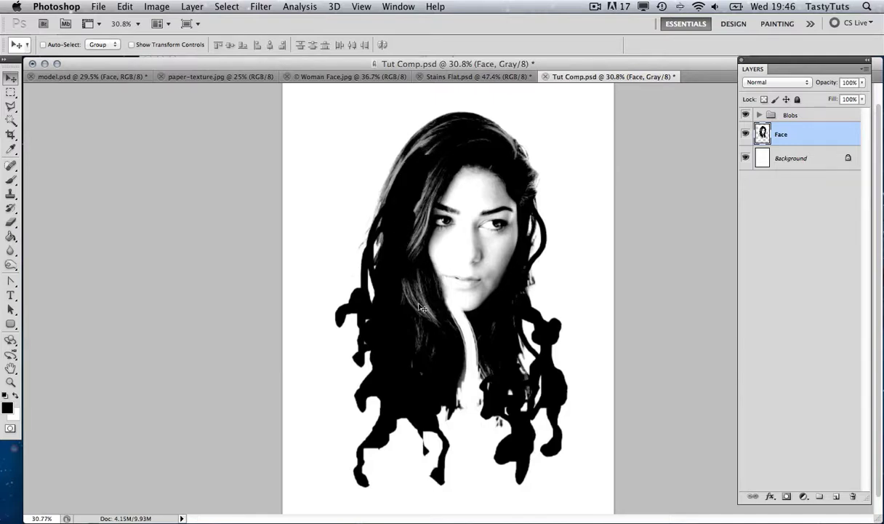
pyautogui.moveTo(425, 329); pyautogui.dragTo(427, 339)
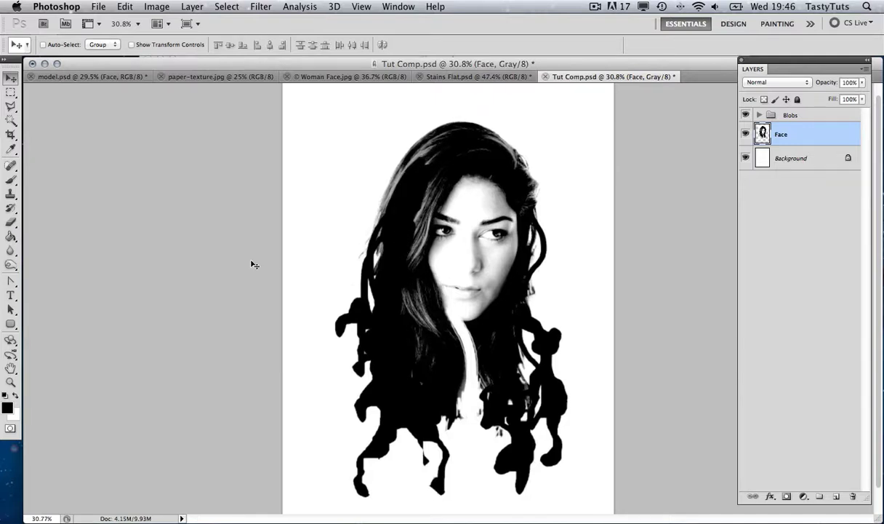
pyautogui.click(11, 179)
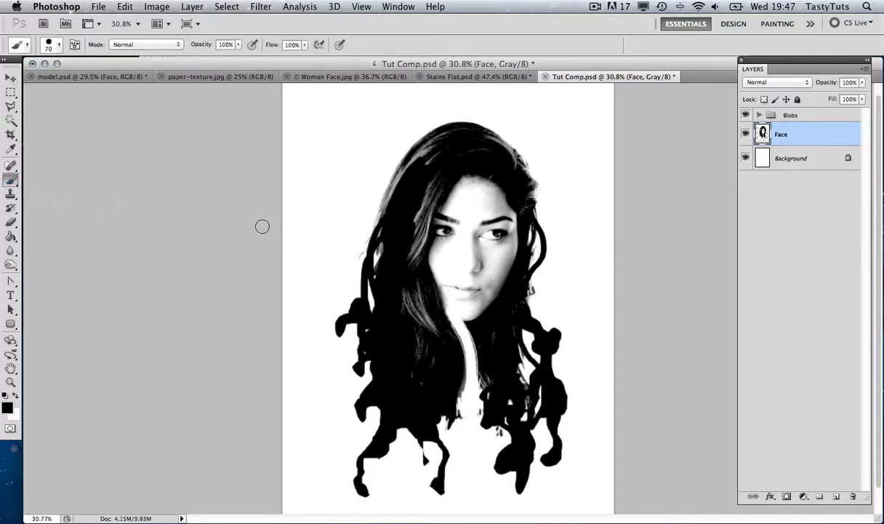
pyautogui.moveTo(436, 188)
pyautogui.mouseDown()
pyautogui.moveTo(403, 199)
pyautogui.moveTo(425, 148)
pyautogui.moveTo(434, 189)
pyautogui.moveTo(393, 287)
pyautogui.moveTo(418, 320)
pyautogui.moveTo(407, 349)
pyautogui.moveTo(420, 381)
pyautogui.moveTo(427, 304)
pyautogui.mouseUp()
pyautogui.moveTo(437, 151)
pyautogui.mouseDown()
pyautogui.moveTo(413, 145)
pyautogui.moveTo(416, 133)
pyautogui.moveTo(396, 156)
pyautogui.moveTo(413, 176)
pyautogui.moveTo(418, 148)
pyautogui.moveTo(403, 174)
pyautogui.mouseUp()
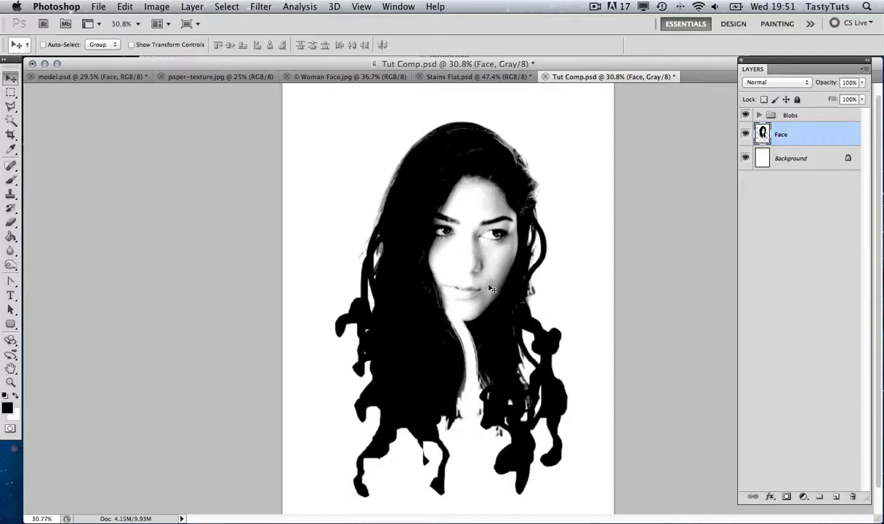
# Step: Lasso the ink drops and coffee splat below the large black splat in Stains Flat.psd and paste a copy into Tut Comp.psd
pyautogui.press('z')
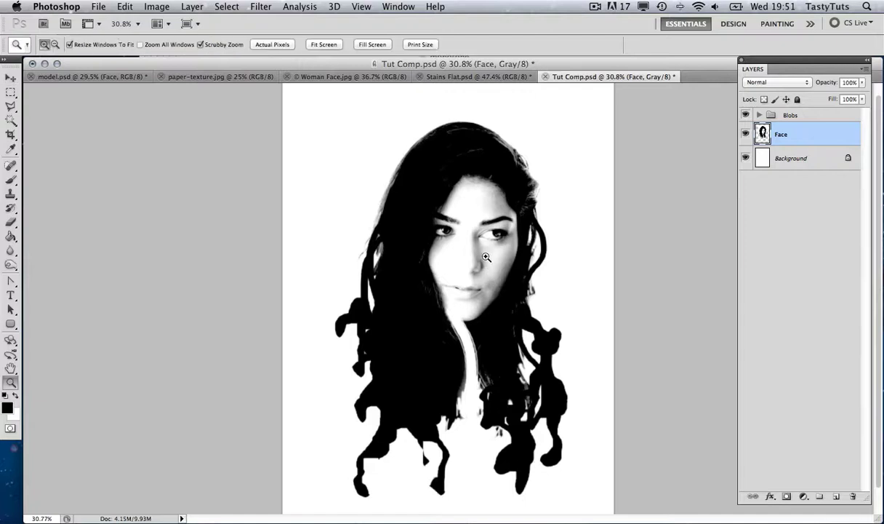
pyautogui.keyDown('alt'); pyautogui.click(462, 237); pyautogui.keyUp('alt')
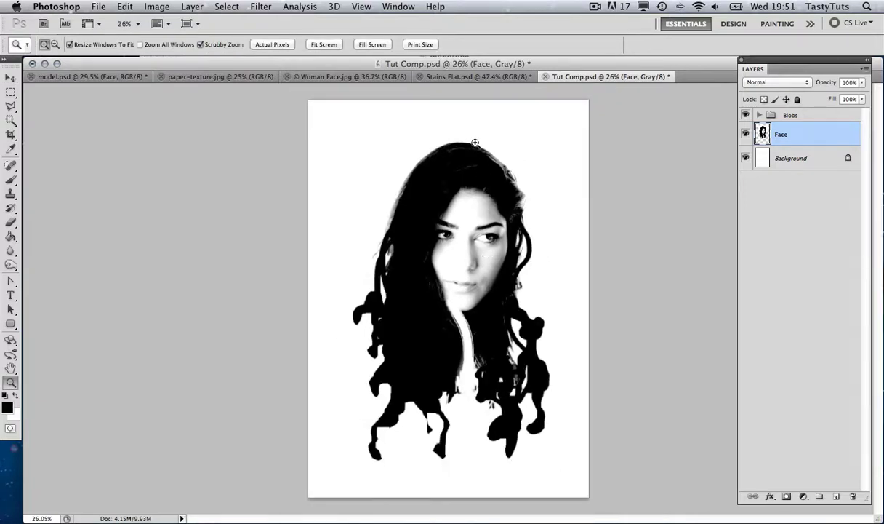
pyautogui.click(444, 79)
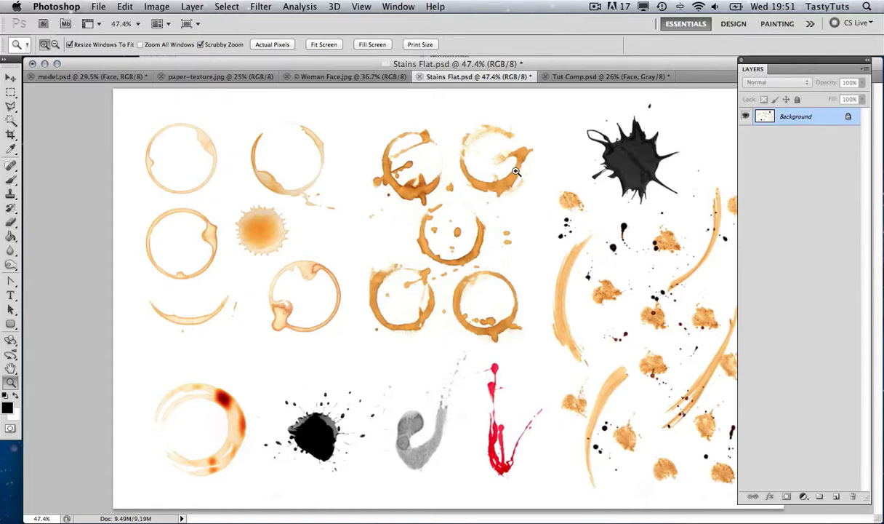
pyautogui.click(11, 106)
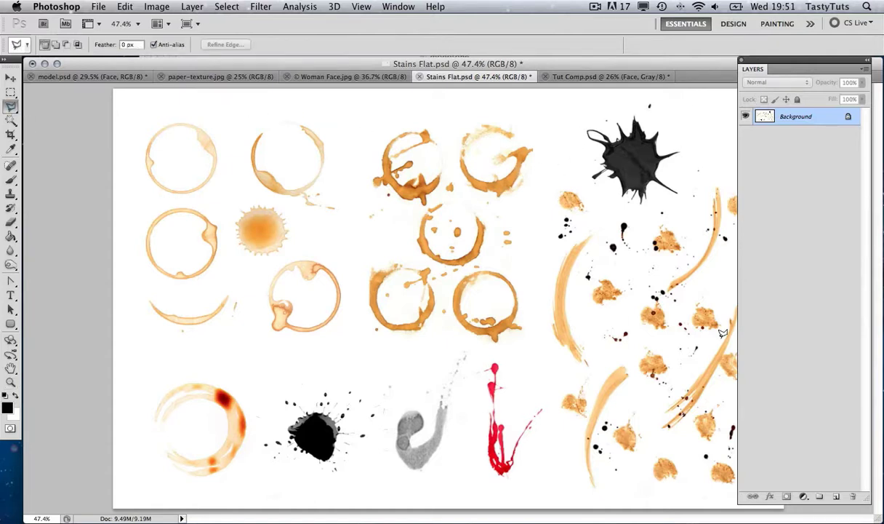
pyautogui.click(613, 209)
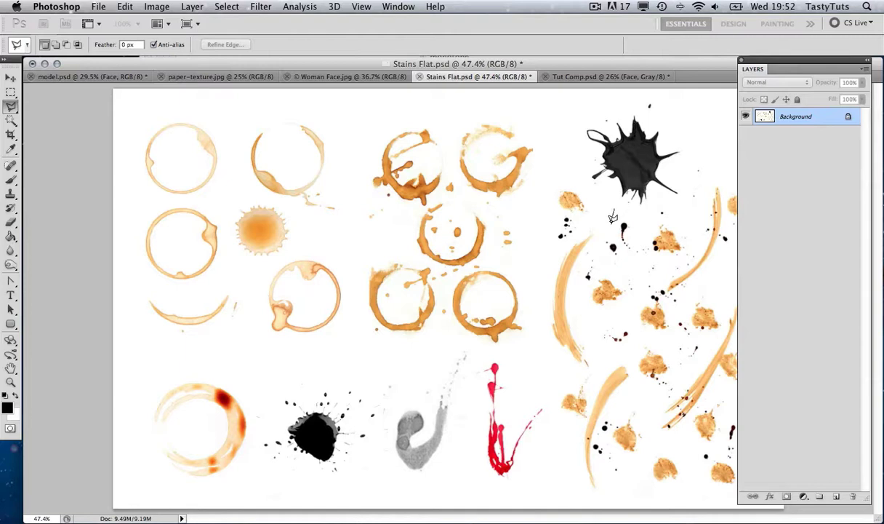
pyautogui.moveTo(611, 232)
pyautogui.mouseDown()
pyautogui.moveTo(604, 261)
pyautogui.moveTo(624, 264)
pyautogui.moveTo(699, 255)
pyautogui.moveTo(701, 233)
pyautogui.moveTo(672, 204)
pyautogui.moveTo(634, 202)
pyautogui.mouseUp()
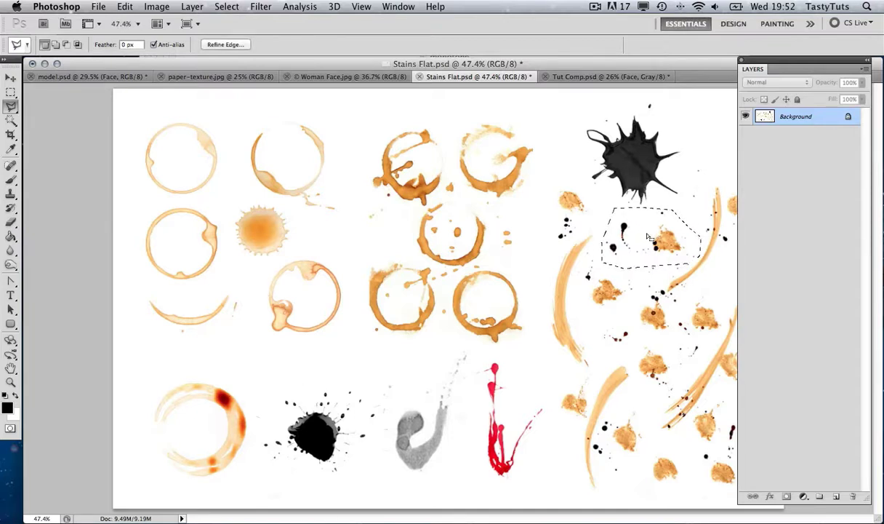
pyautogui.press('super+c')
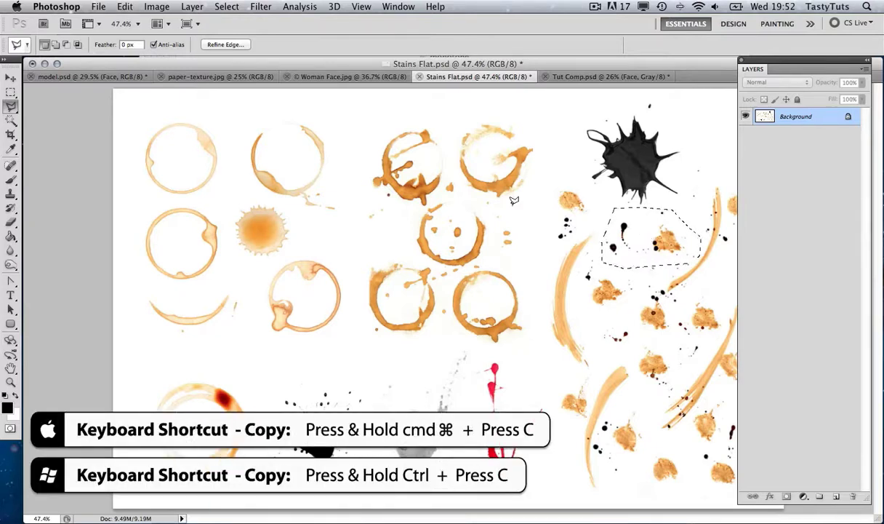
pyautogui.click(590, 77)
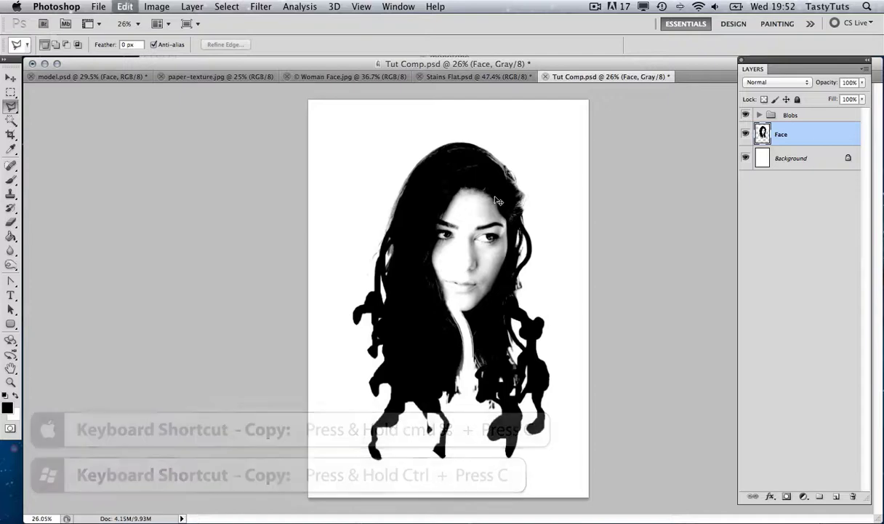
pyautogui.press('super+v')
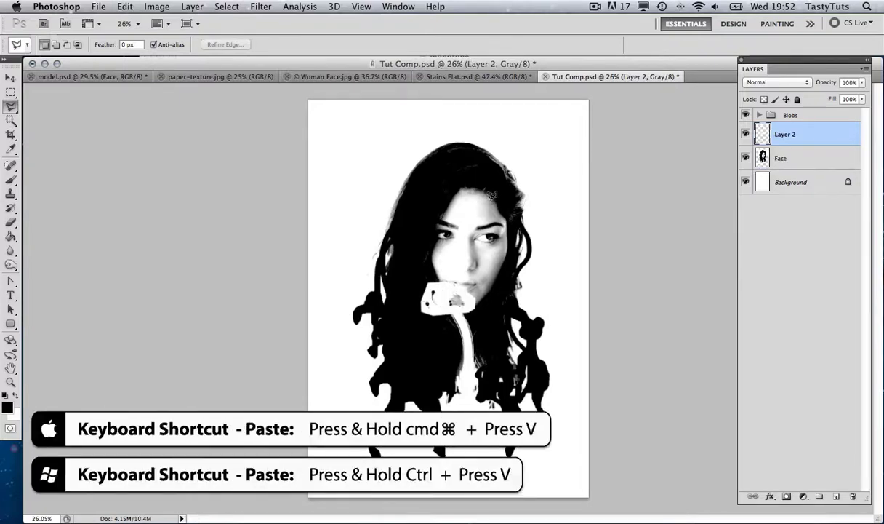
# Step: Move the pasted splatter down to the drips at the hair's right-hand ends and place its layer above the Blobs group
pyautogui.press('z')
pyautogui.click(453, 318)
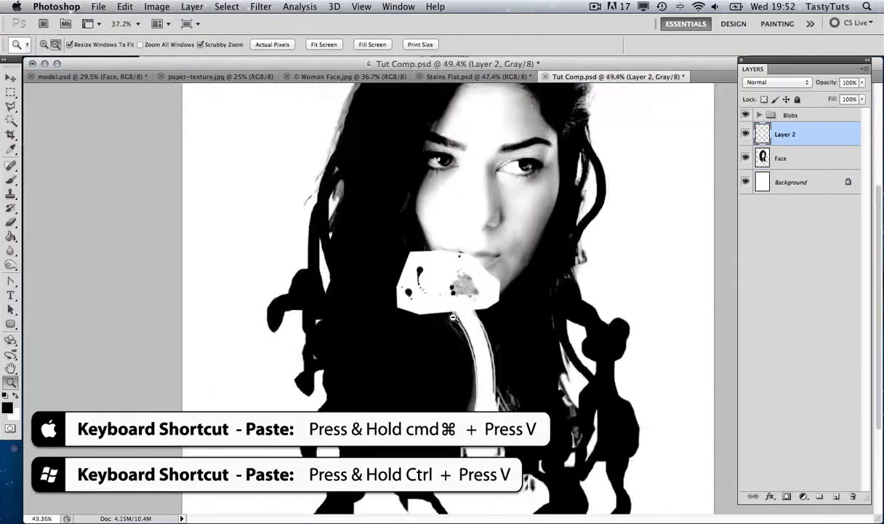
pyautogui.click(453, 318)
pyautogui.press('v')
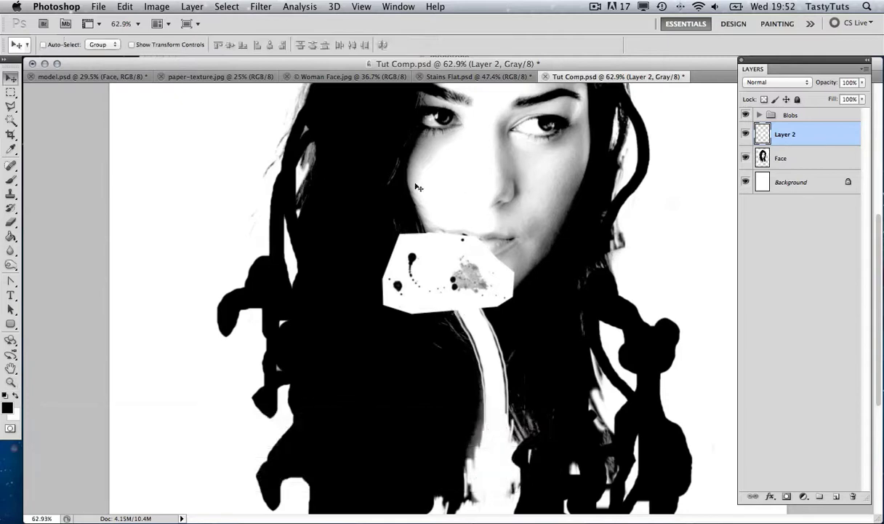
pyautogui.moveTo(444, 264); pyautogui.dragTo(514, 249)
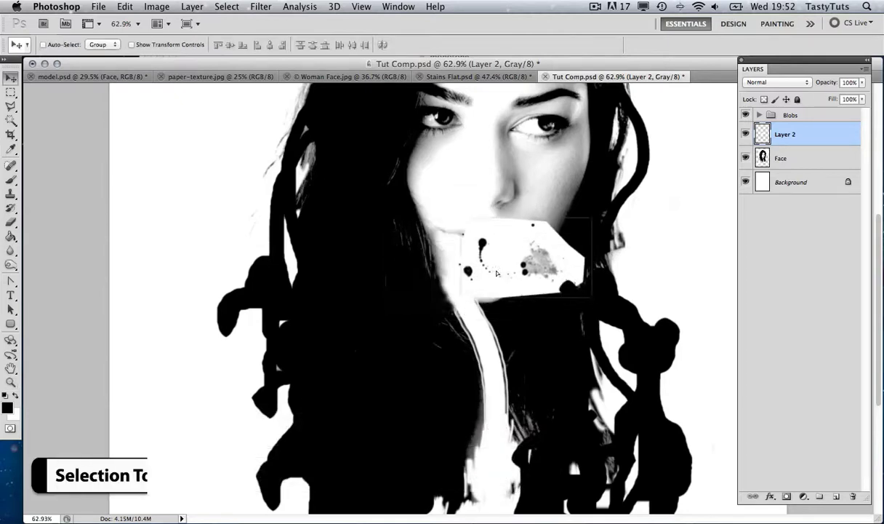
pyautogui.scroll(-5, 561, 389)
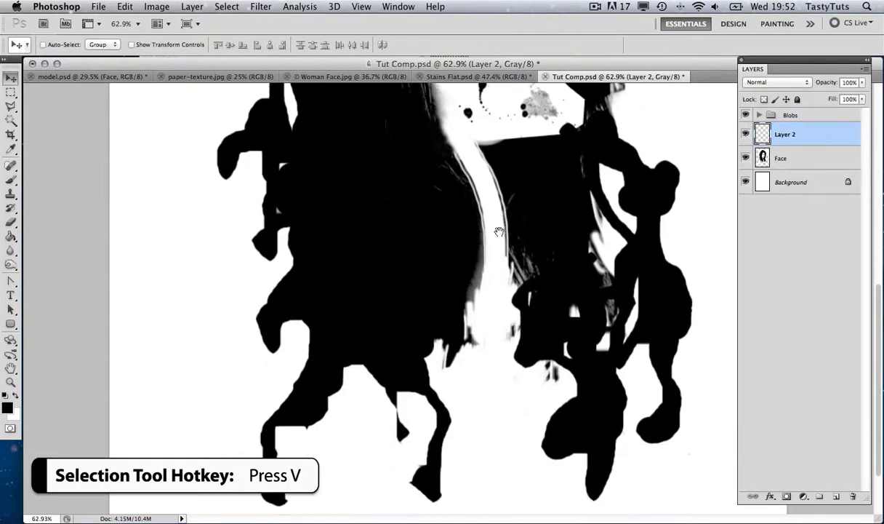
pyautogui.moveTo(494, 110); pyautogui.dragTo(560, 367)
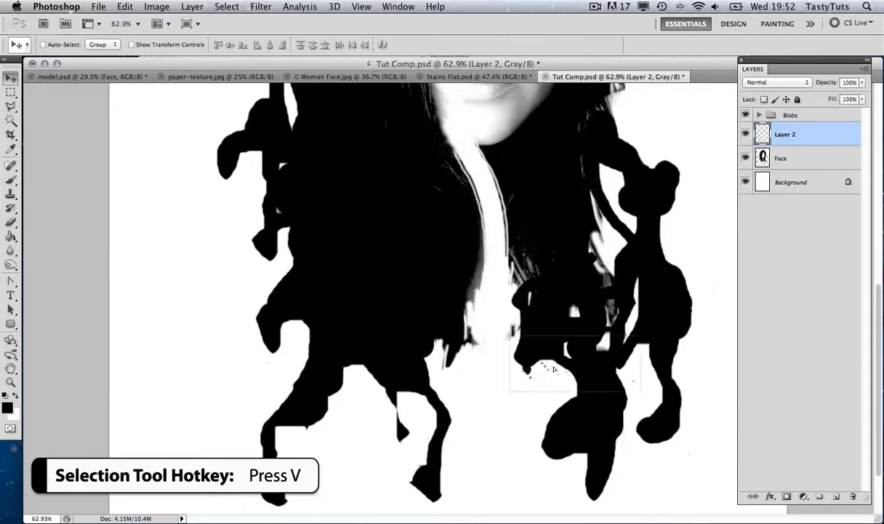
pyautogui.moveTo(593, 400); pyautogui.dragTo(593, 362)
pyautogui.moveTo(556, 336)
pyautogui.mouseDown()
pyautogui.moveTo(531, 348)
pyautogui.moveTo(539, 335)
pyautogui.mouseUp()
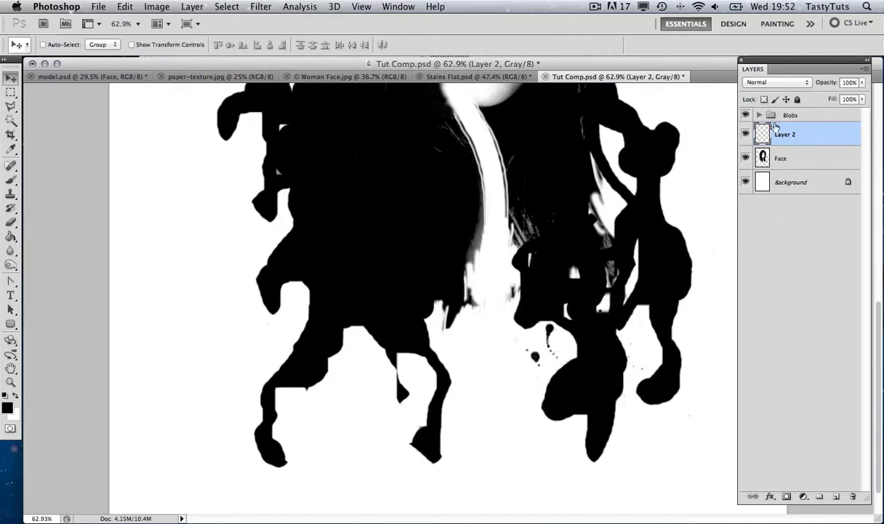
pyautogui.moveTo(784, 139); pyautogui.dragTo(778, 116)
pyautogui.moveTo(581, 321)
pyautogui.mouseDown()
pyautogui.moveTo(547, 280)
pyautogui.moveTo(580, 331)
pyautogui.mouseUp()
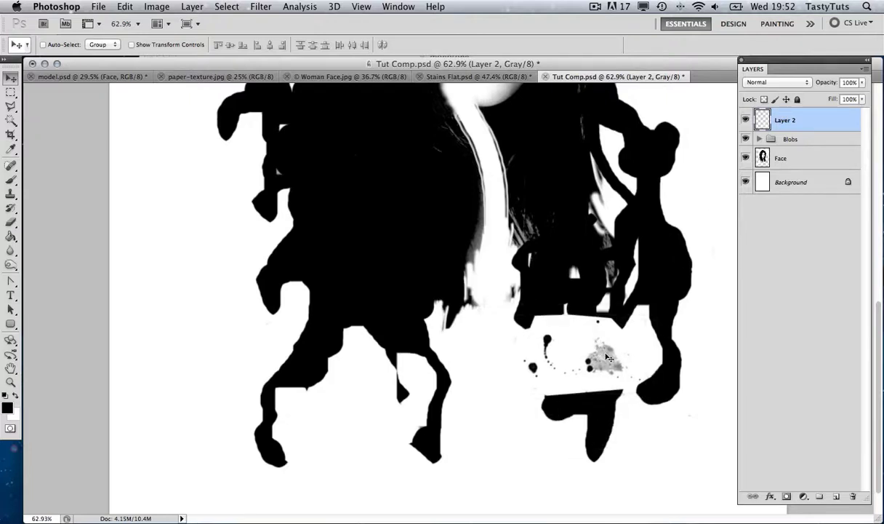
# Step: Set the splatter layer's blend mode to Multiply and move it into the white gap between the lowest left and right drips
pyautogui.click(762, 82)
pyautogui.click(757, 114)
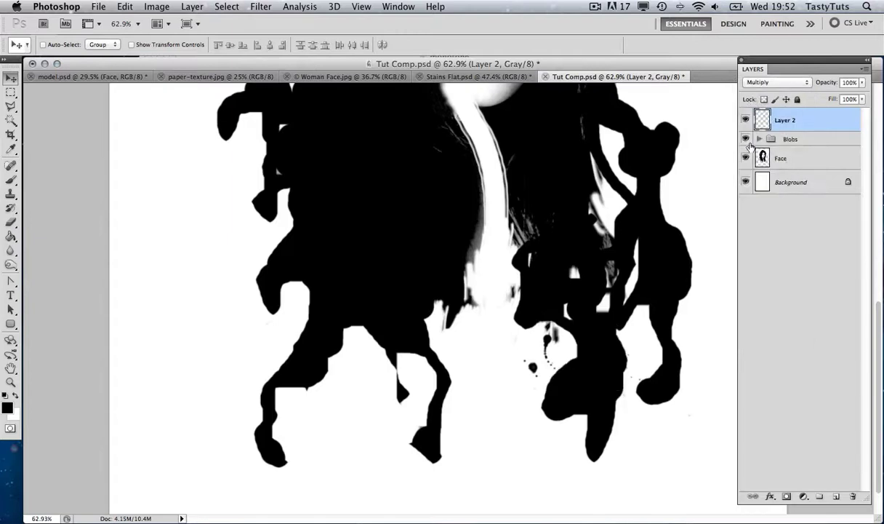
pyautogui.moveTo(555, 370)
pyautogui.mouseDown()
pyautogui.moveTo(576, 454)
pyautogui.moveTo(591, 456)
pyautogui.mouseUp()
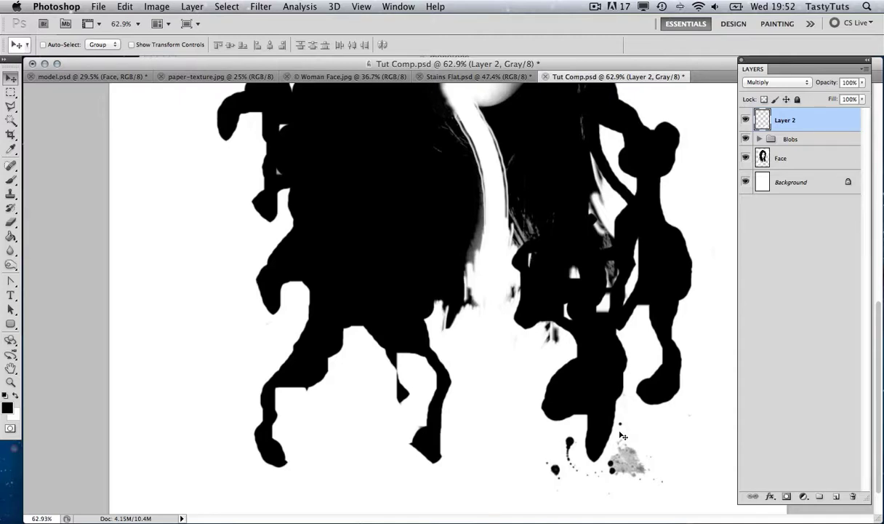
pyautogui.moveTo(623, 462); pyautogui.dragTo(536, 451)
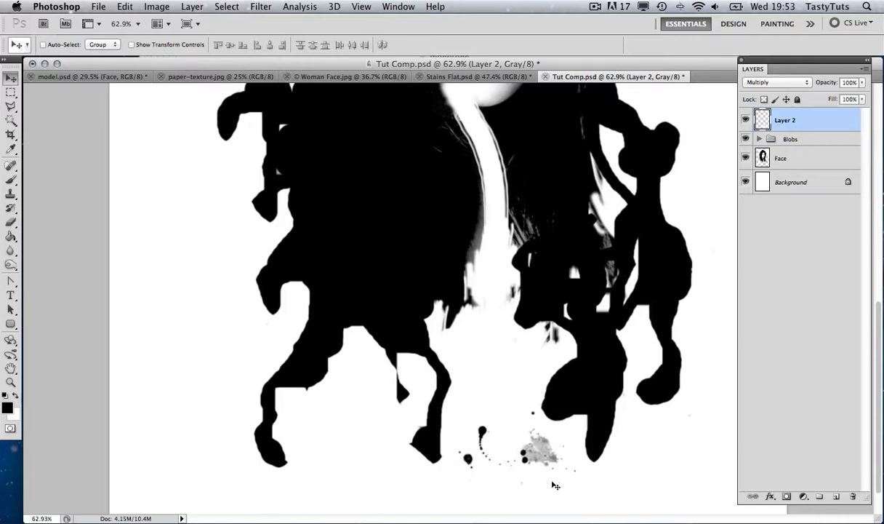
# Step: Look over the stains in Stains Flat.psd and check the colour mode of Tut Comp.psd
pyautogui.click(444, 76)
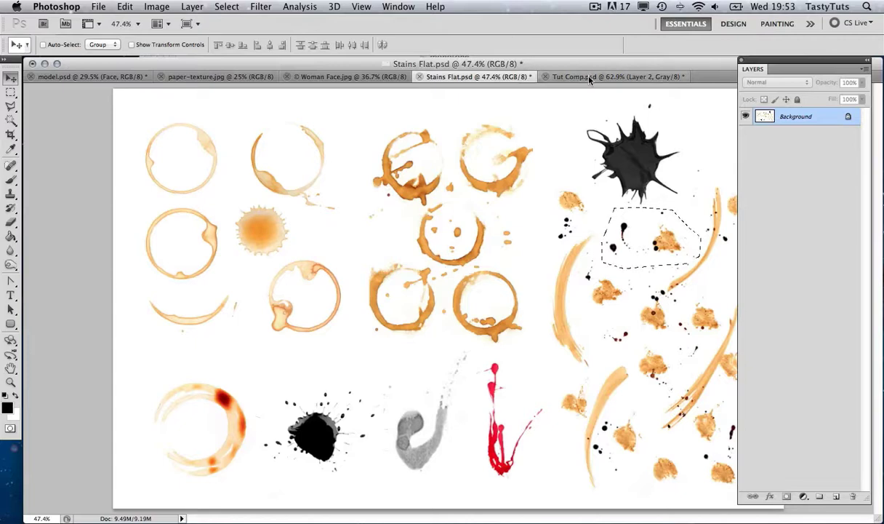
pyautogui.click(560, 72)
pyautogui.click(156, 6)
pyautogui.moveTo(161, 22)
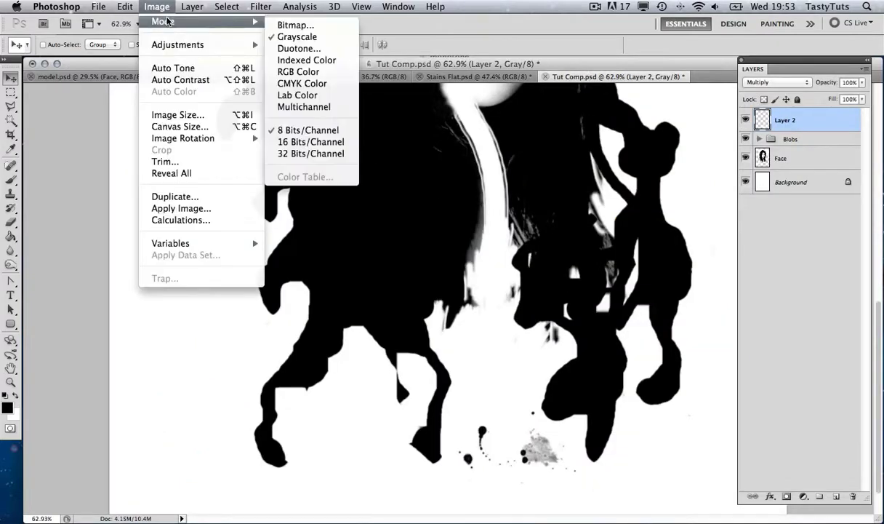
pyautogui.click(588, 82)
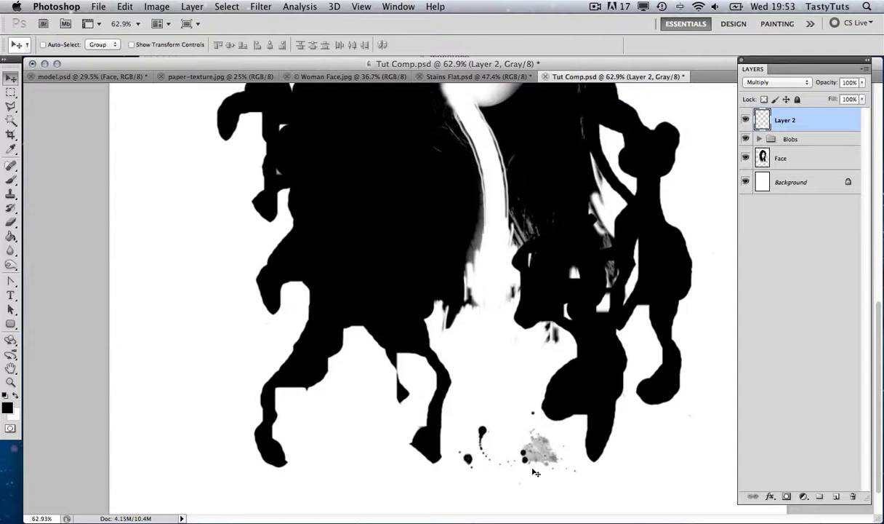
# Step: Move the splatter to just beneath the outermost right-hand drip of the hair
pyautogui.moveTo(536, 472)
pyautogui.mouseDown()
pyautogui.moveTo(663, 485)
pyautogui.moveTo(684, 444)
pyautogui.moveTo(663, 371)
pyautogui.mouseUp()
pyautogui.press('z')
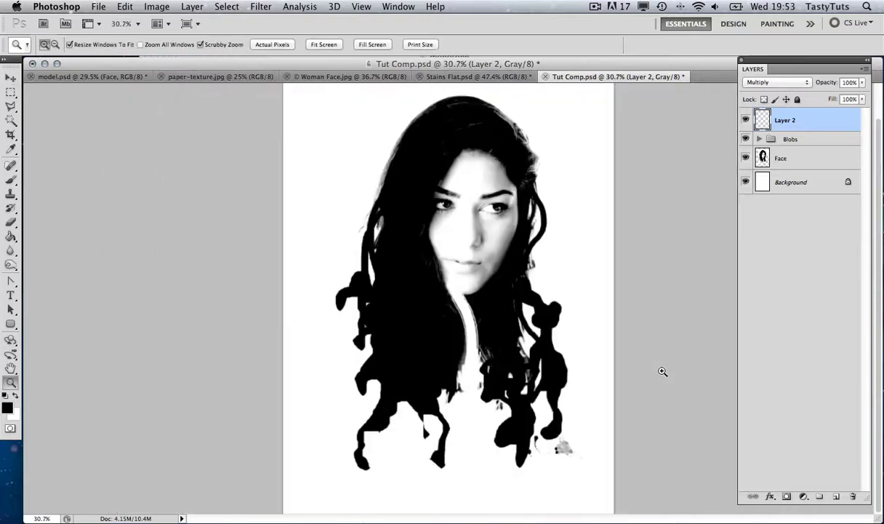
pyautogui.press('v')
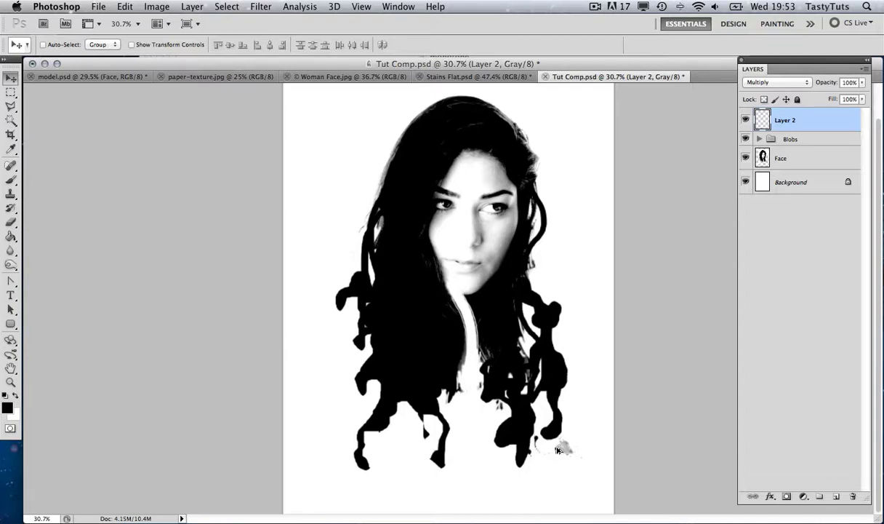
# Step: Duplicate the splatter, enlarge and rotate the copy, and place it beside the blobs on the left-hand hair
pyautogui.moveTo(578, 450); pyautogui.dragTo(534, 479)
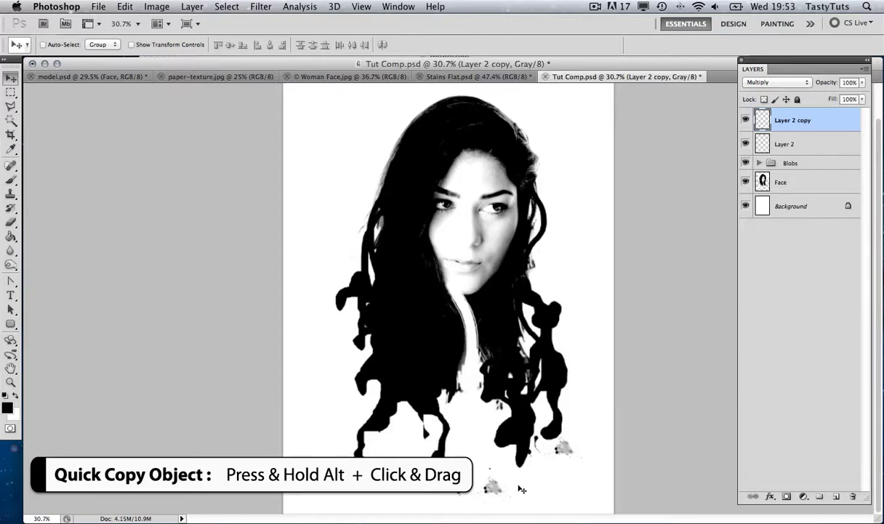
pyautogui.press('super+t')
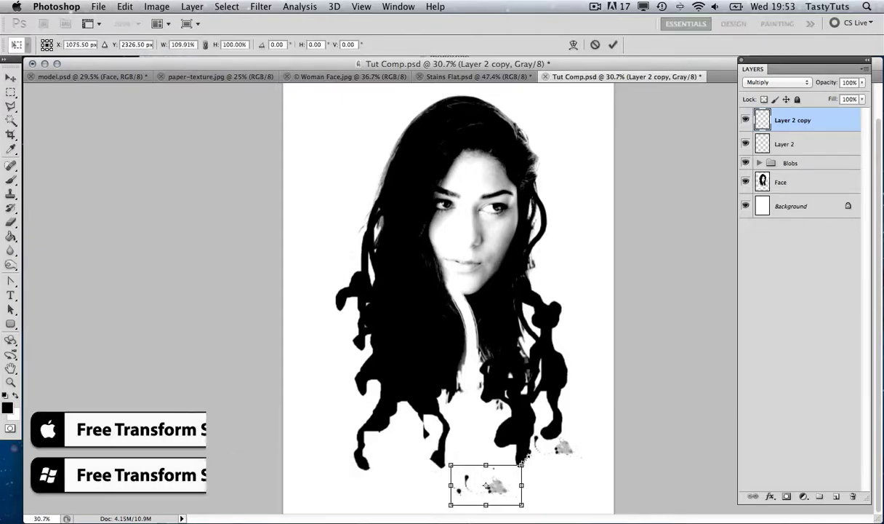
pyautogui.moveTo(516, 465); pyautogui.dragTo(563, 446)
pyautogui.press('Return')
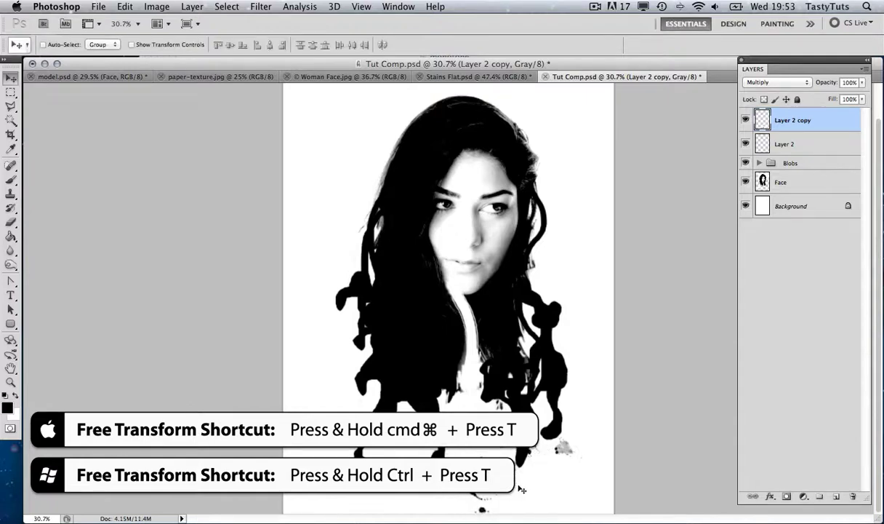
pyautogui.moveTo(522, 490); pyautogui.dragTo(378, 336)
# Step: Lasso the coffee splat and ink drops beside the lowest curved brown stroke in Stains Flat.psd and paste a copy into Tut Comp.psd
pyautogui.click(458, 78)
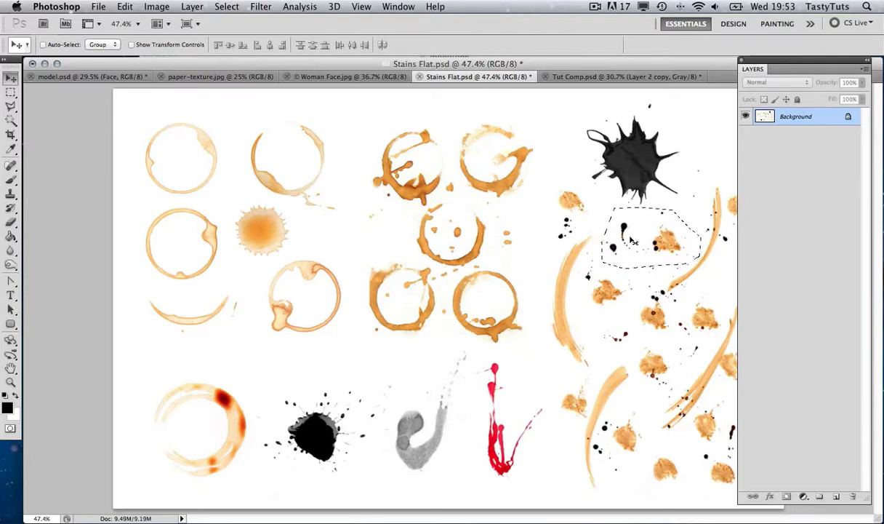
pyautogui.press('super+d')
pyautogui.click(12, 107)
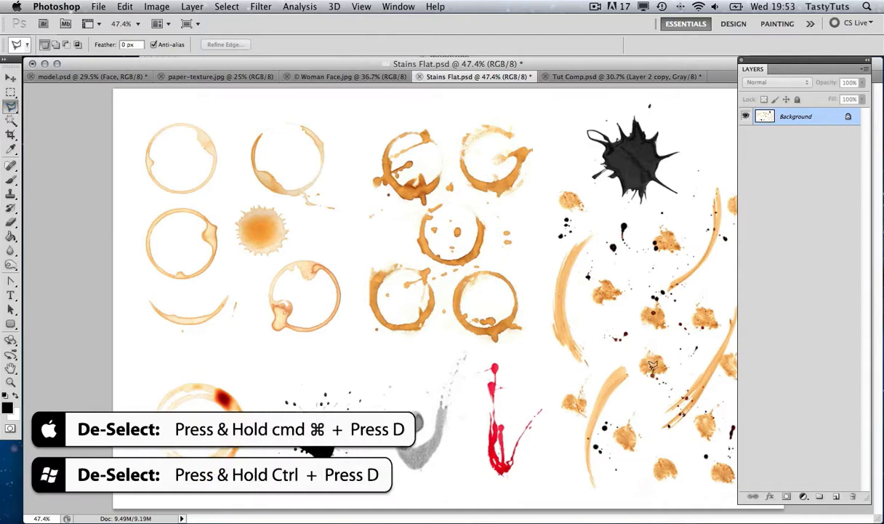
pyautogui.click(606, 411)
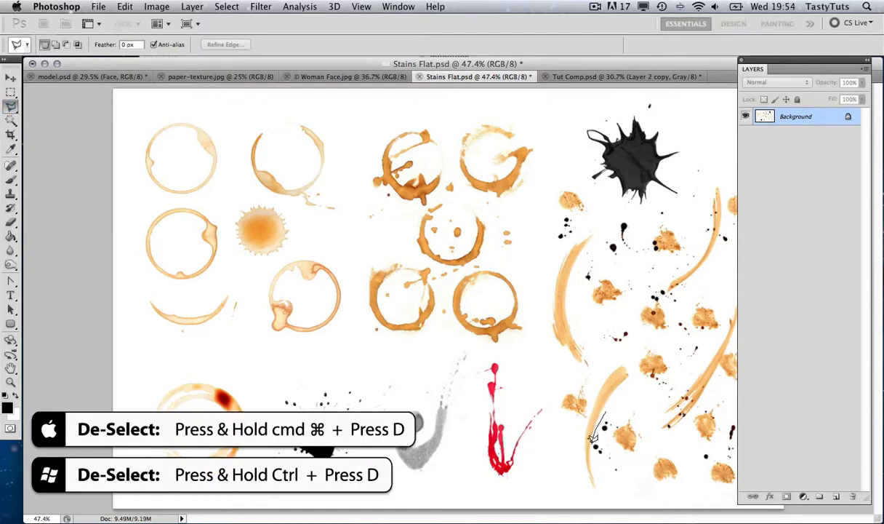
pyautogui.click(594, 452)
pyautogui.click(609, 474)
pyautogui.click(641, 476)
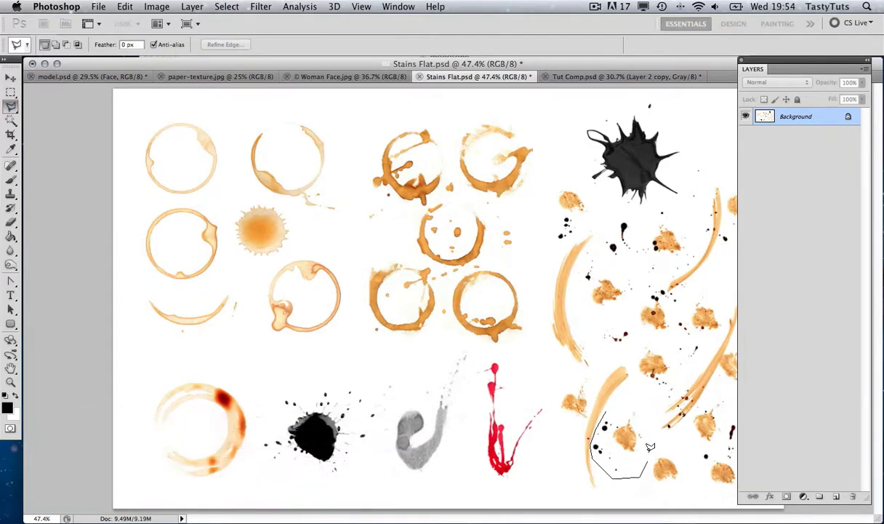
pyautogui.click(648, 444)
pyautogui.doubleClick(636, 406)
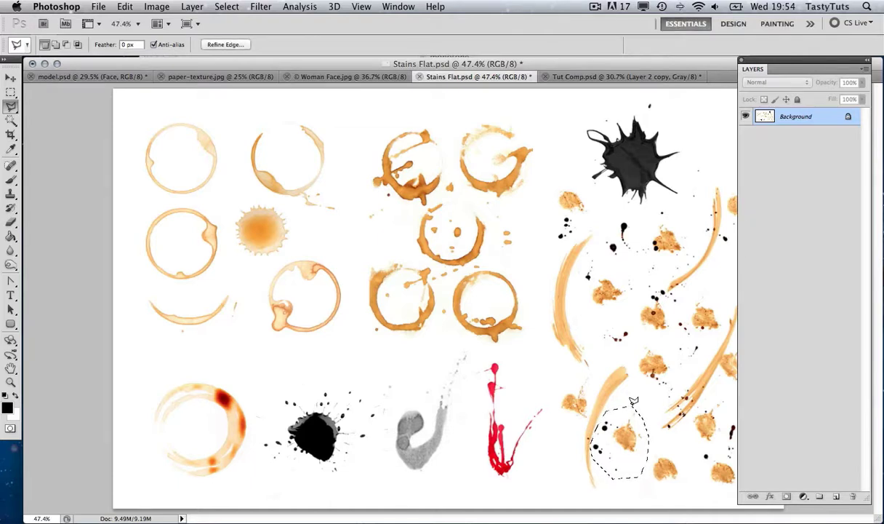
pyautogui.press('super+c')
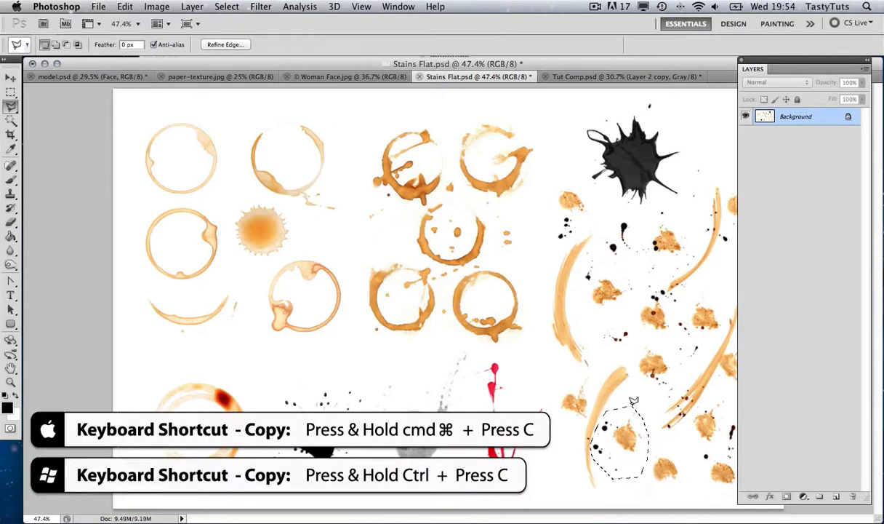
pyautogui.click(568, 78)
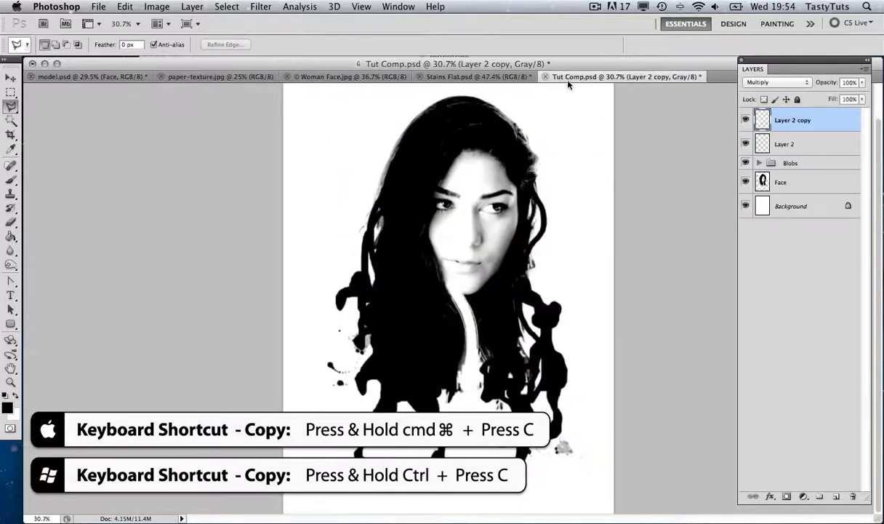
pyautogui.press('super+v')
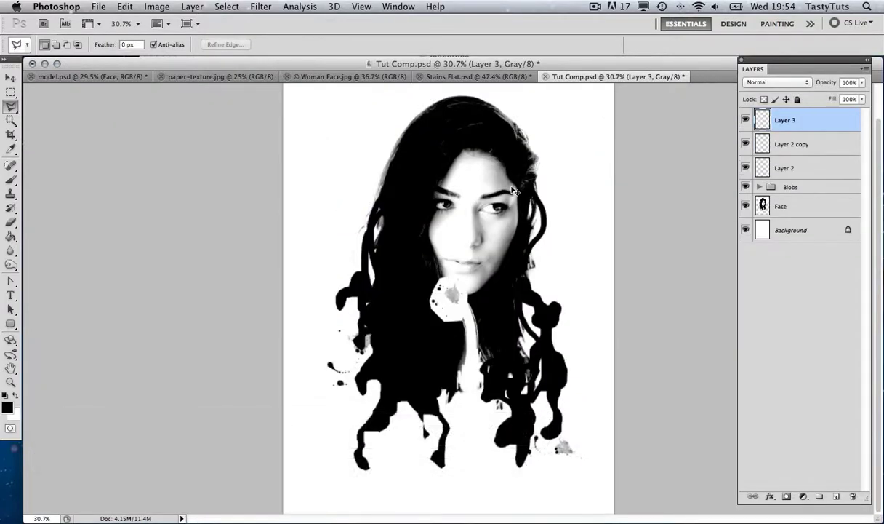
# Step: Move the pasted splatter beside the right-hand hair at chin level, rotate it about 150° and scale it to about 130%
pyautogui.press('v')
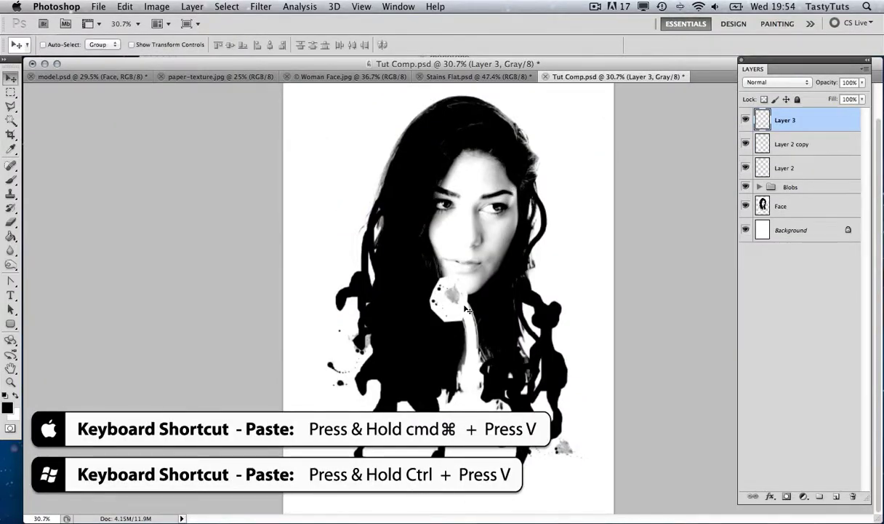
pyautogui.moveTo(468, 310); pyautogui.dragTo(561, 296)
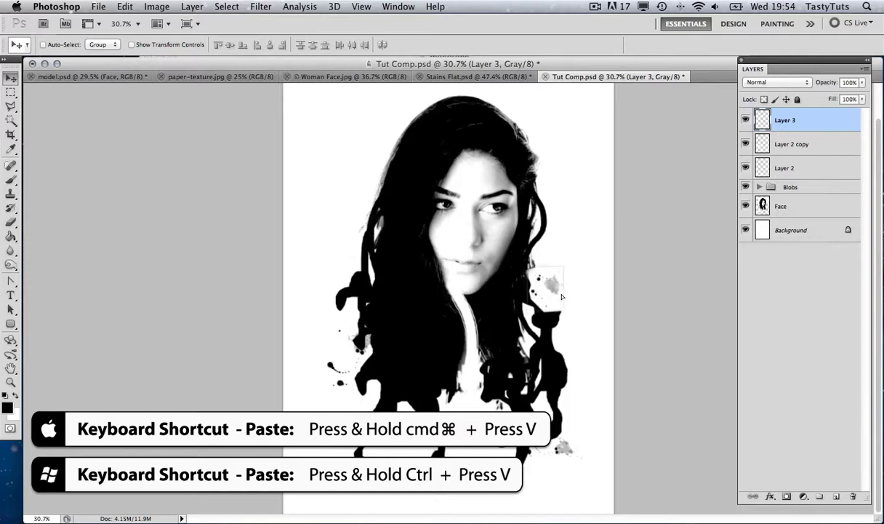
pyautogui.press('super+t')
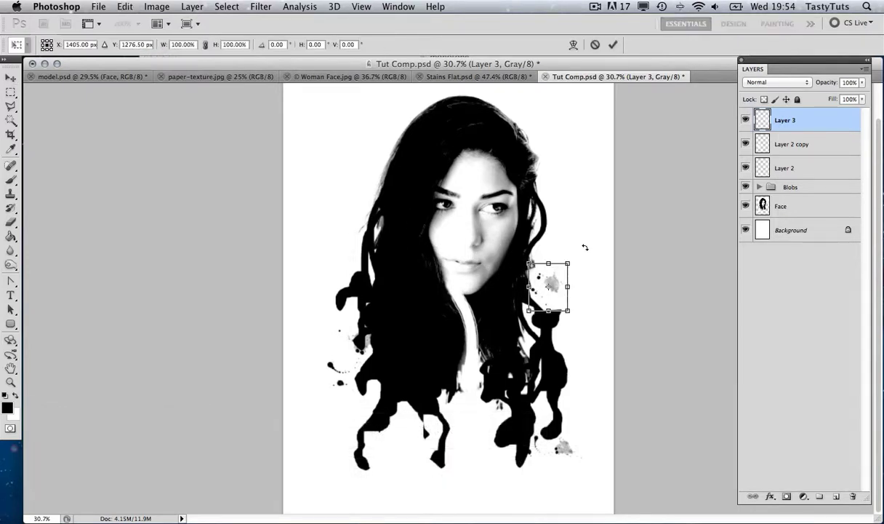
pyautogui.moveTo(582, 254); pyautogui.dragTo(512, 320)
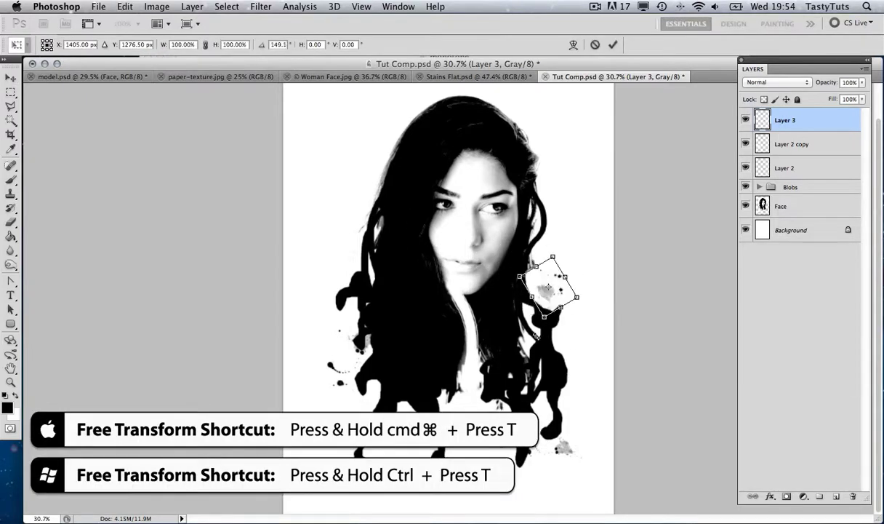
pyautogui.moveTo(574, 298); pyautogui.dragTo(594, 314)
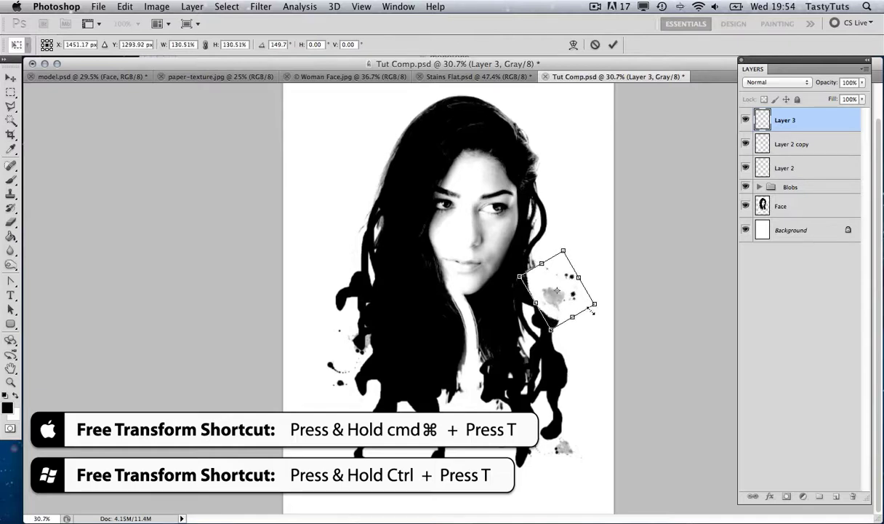
pyautogui.press('Return')
pyautogui.hotkey('shift', 'Left')
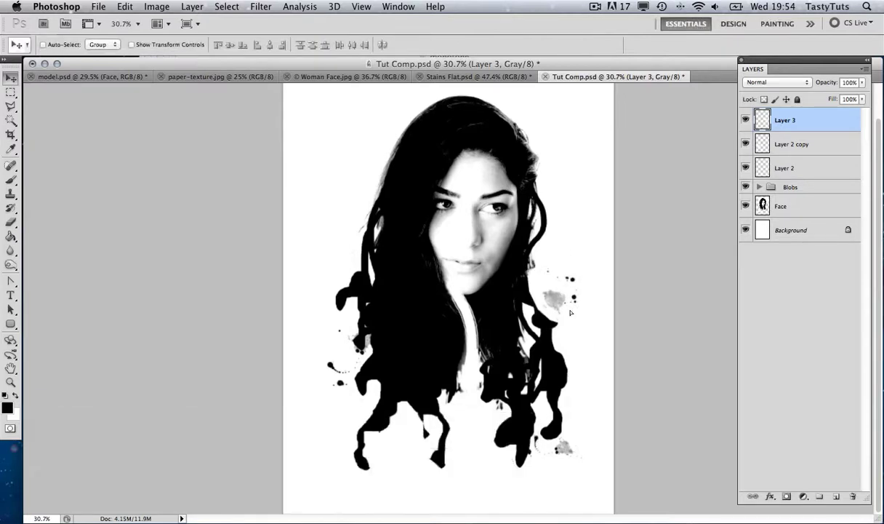
# Step: Set the chin-level splatter layer's blend mode to Multiply and nudge it against the right-hand hair and blobs
pyautogui.click(776, 82)
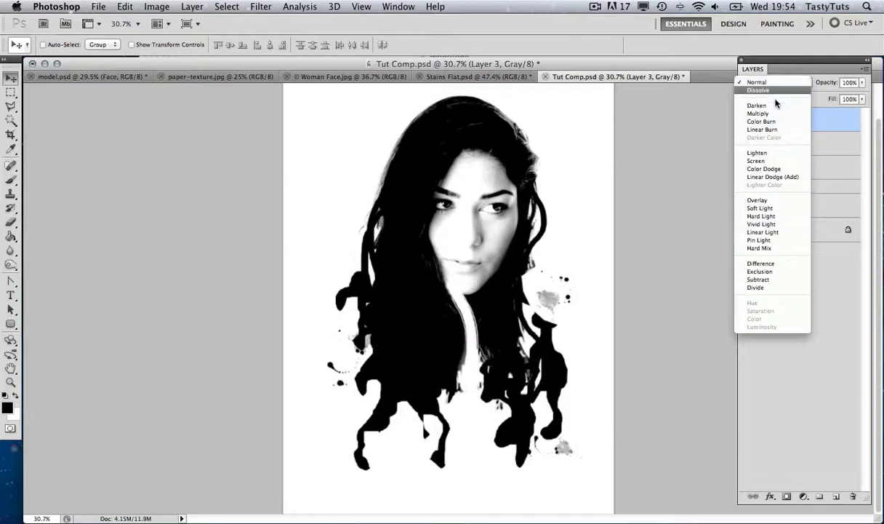
pyautogui.click(769, 107)
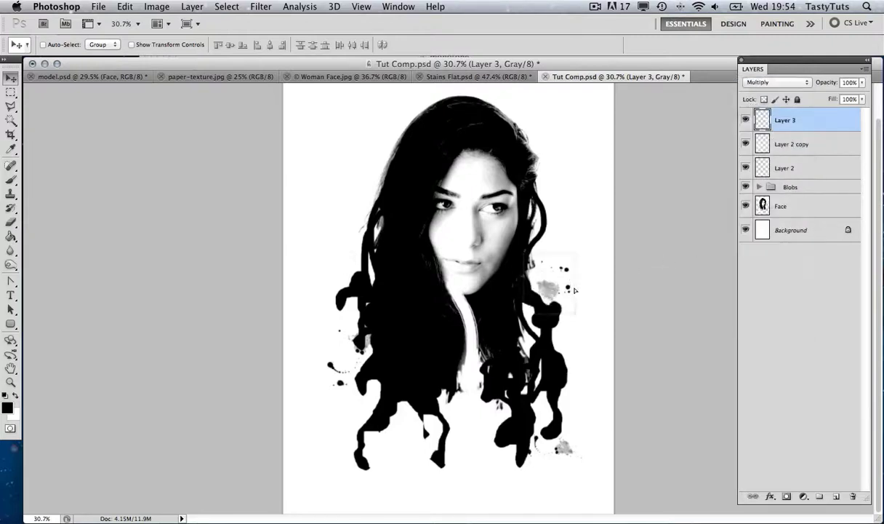
pyautogui.hotkey('shift', 'Left')
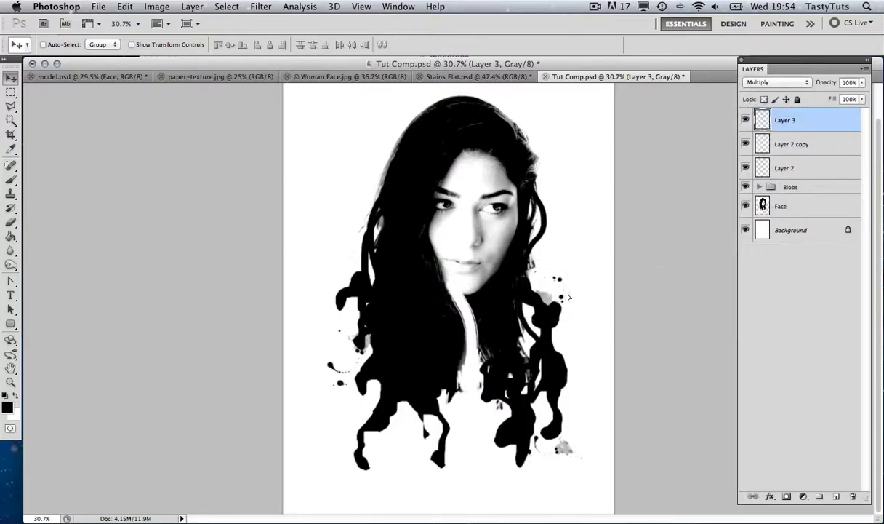
pyautogui.press('Right')
pyautogui.press('Right')
pyautogui.press('Right')
pyautogui.press('Right')
pyautogui.press('Up')
pyautogui.press('Up')
pyautogui.press('Up')
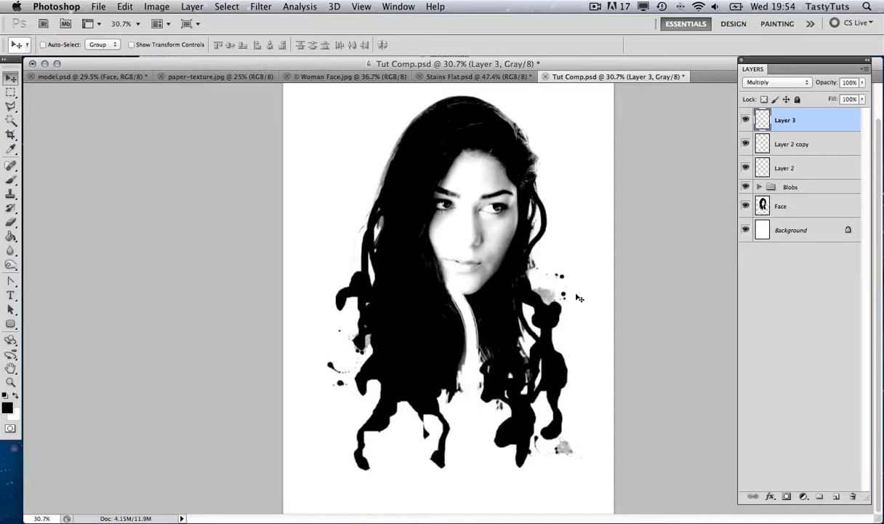
# Step: Lasso the coffee splat with ink drops in the middle of the splat cluster in Stains Flat.psd and paste a copy into Tut Comp.psd
pyautogui.click(469, 77)
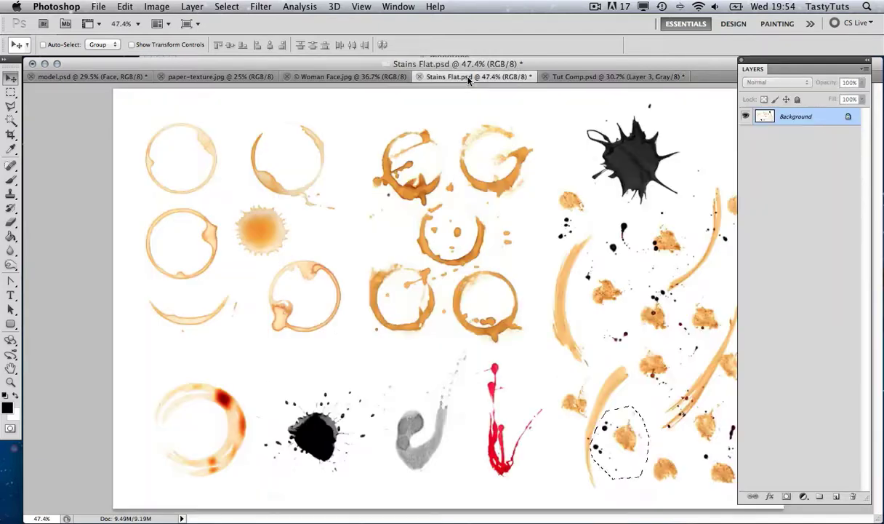
pyautogui.click(10, 108)
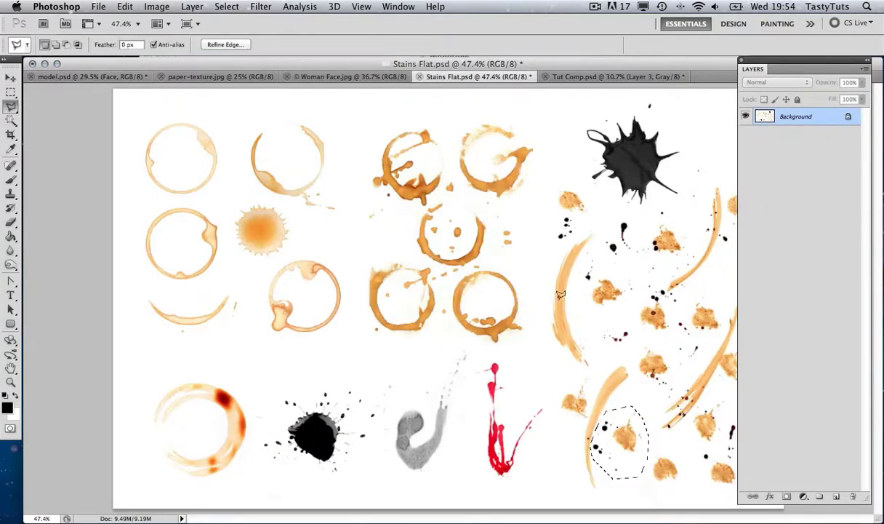
pyautogui.click(636, 278)
pyautogui.moveTo(637, 305)
pyautogui.mouseDown()
pyautogui.moveTo(640, 329)
pyautogui.moveTo(666, 344)
pyautogui.moveTo(691, 336)
pyautogui.moveTo(683, 292)
pyautogui.moveTo(658, 282)
pyautogui.mouseUp()
pyautogui.press('super+c')
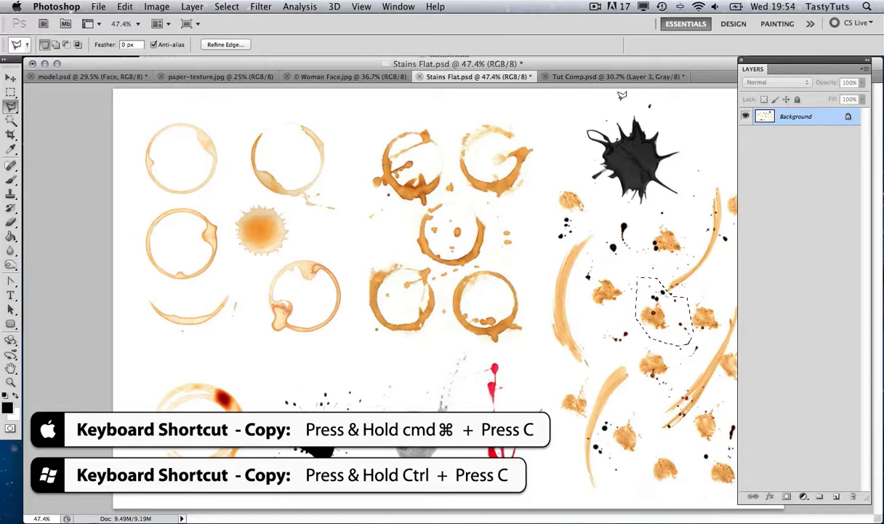
pyautogui.click(611, 76)
pyautogui.press('super+v')
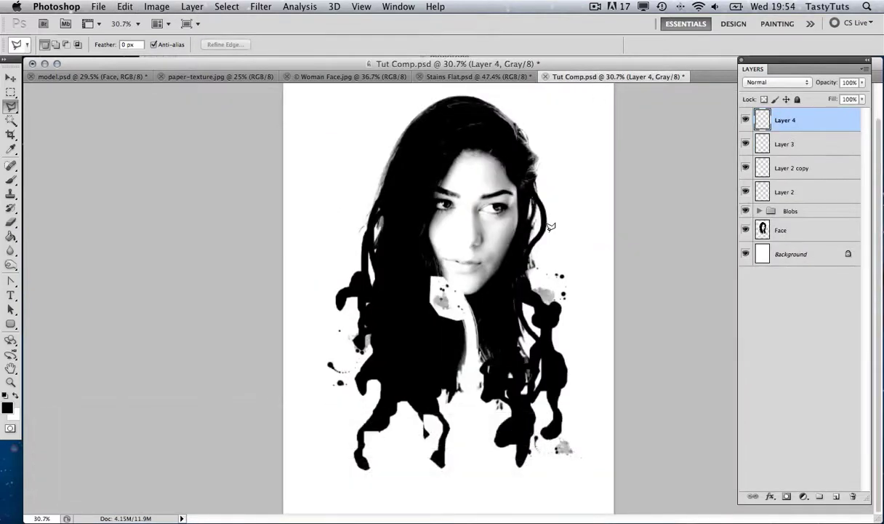
# Step: Move the newly pasted splatter beside the left-hand hair above the blobs and scale it to about 184%
pyautogui.press('v')
pyautogui.moveTo(456, 295); pyautogui.dragTo(376, 253)
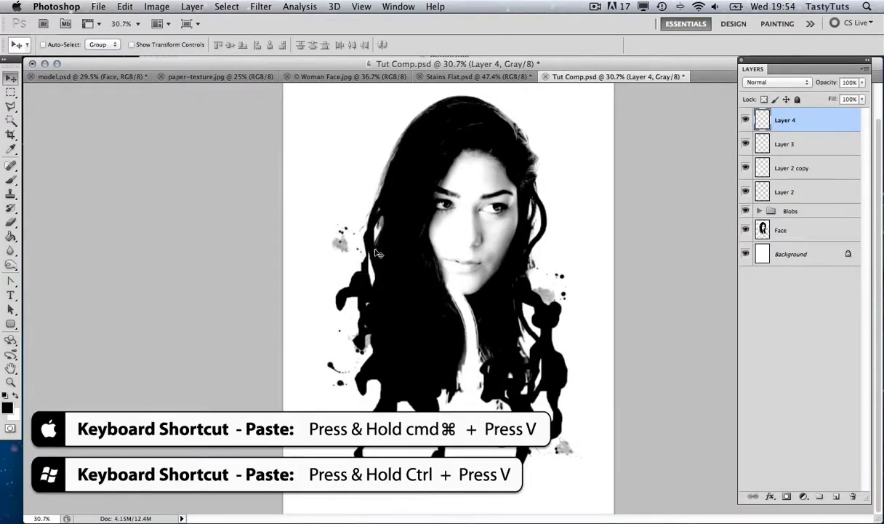
pyautogui.press('super+t')
pyautogui.moveTo(368, 217); pyautogui.dragTo(412, 190)
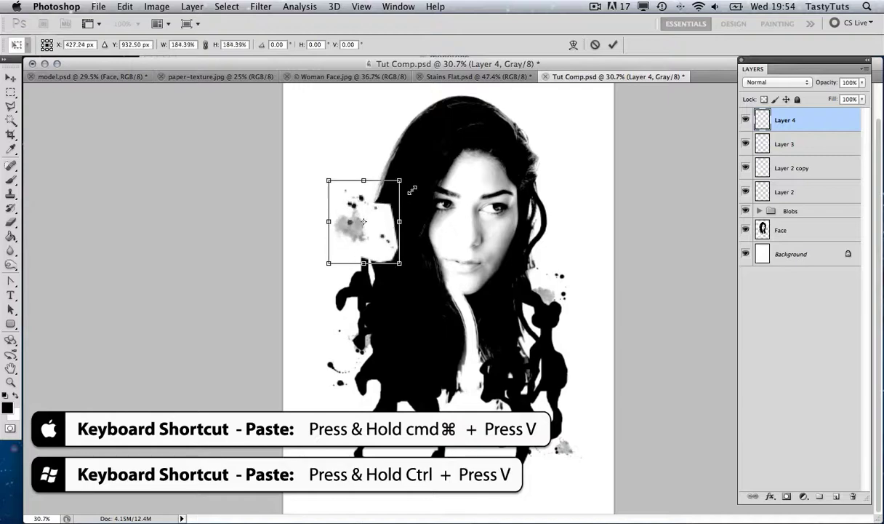
pyautogui.press('Return')
# Step: Set the blend mode of the enlarged splatter layer beside the upper left-hand hair to Multiply
pyautogui.scroll(2, 485, 184)
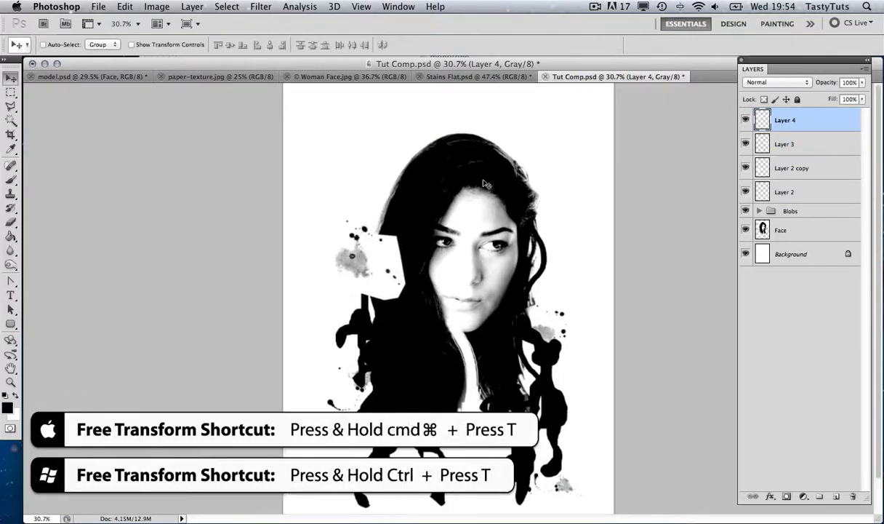
pyautogui.click(773, 83)
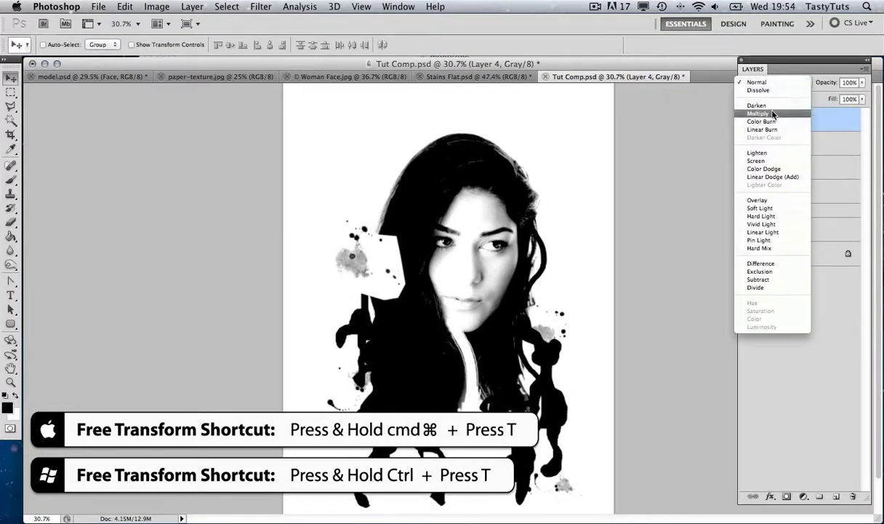
pyautogui.click(772, 114)
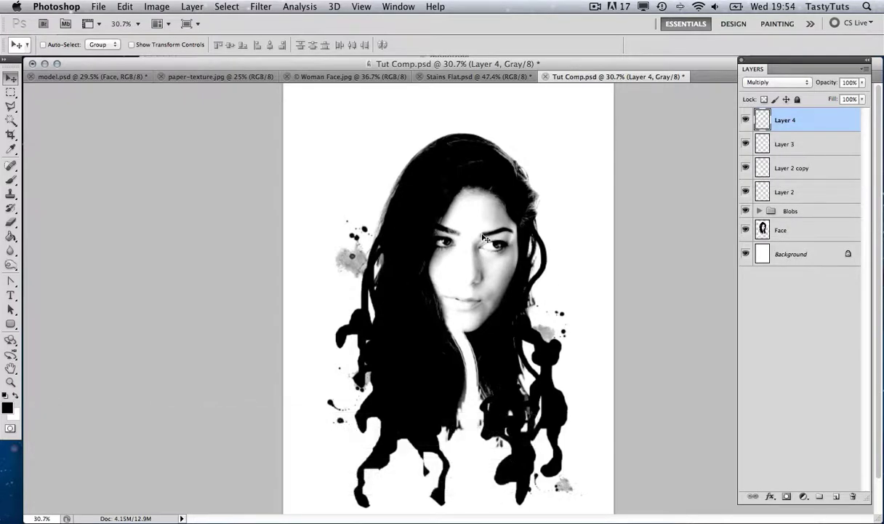
# Step: Rotate the enlarged splatter beside the upper left-hand hair clockwise and reposition it against the hair above the blobs
pyautogui.moveTo(365, 260); pyautogui.dragTo(353, 277)
pyautogui.hotkey('ctrl', 't')
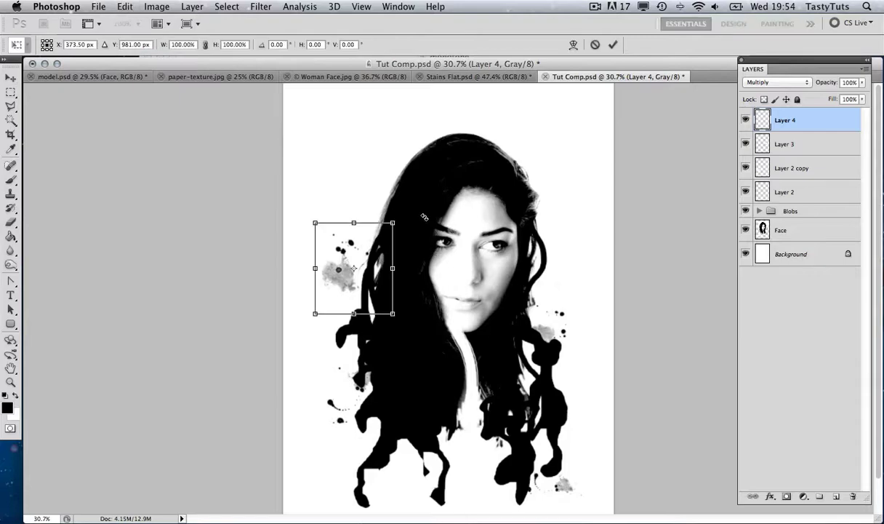
pyautogui.moveTo(425, 212); pyautogui.dragTo(446, 264)
pyautogui.press('Return')
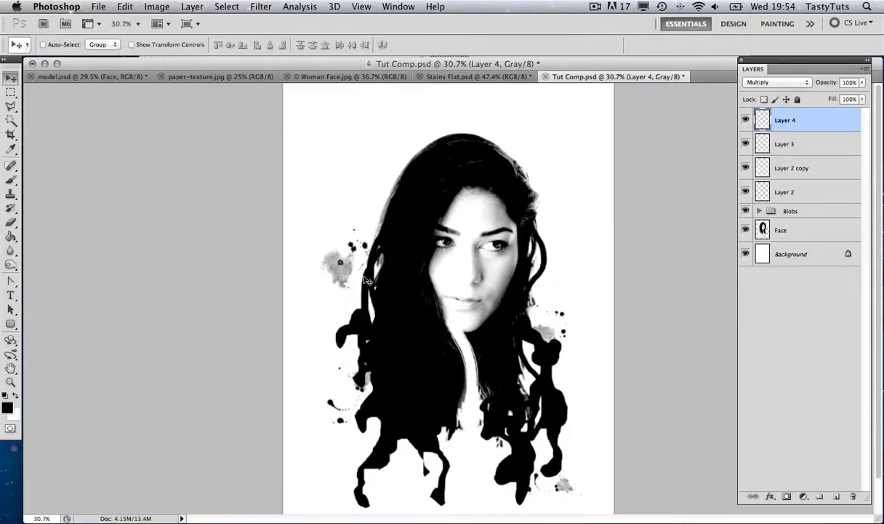
pyautogui.moveTo(359, 276); pyautogui.dragTo(362, 315)
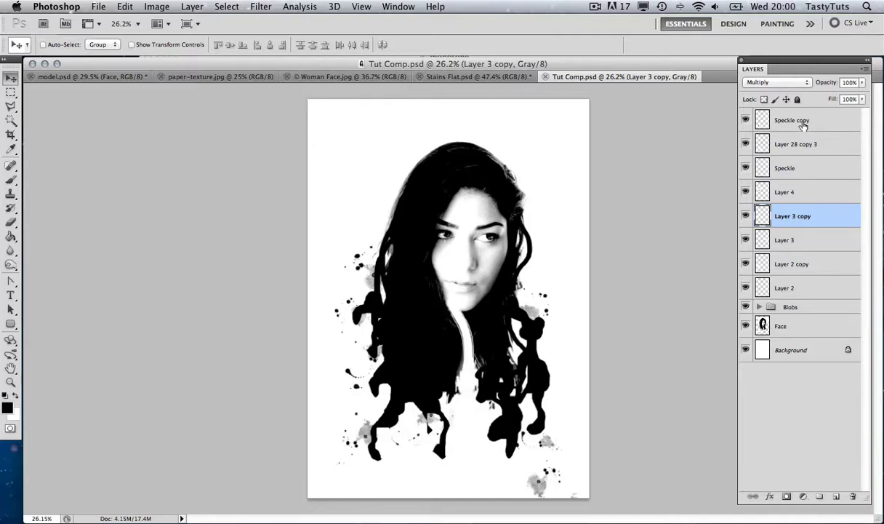
# Step: Group all the splatter layers from Speckle copy down to Layer 2 and name the group Speckles
pyautogui.click(763, 121)
pyautogui.click(791, 288)
pyautogui.click(756, 116)
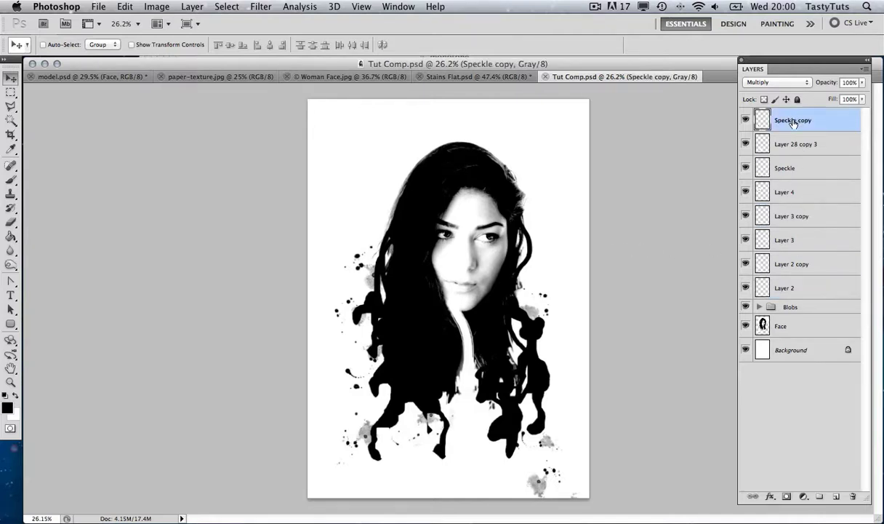
pyautogui.keyDown('shift'); pyautogui.click(802, 288); pyautogui.keyUp('shift')
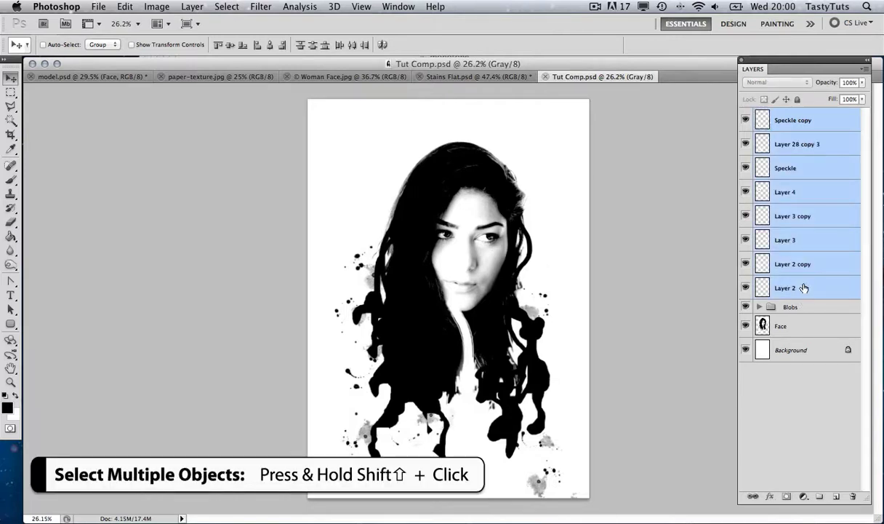
pyautogui.press('super+g')
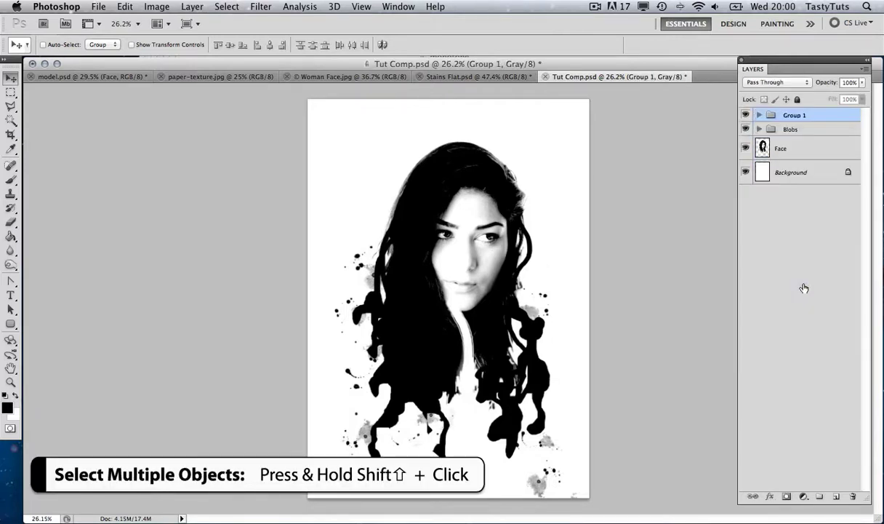
pyautogui.doubleClick(794, 115)
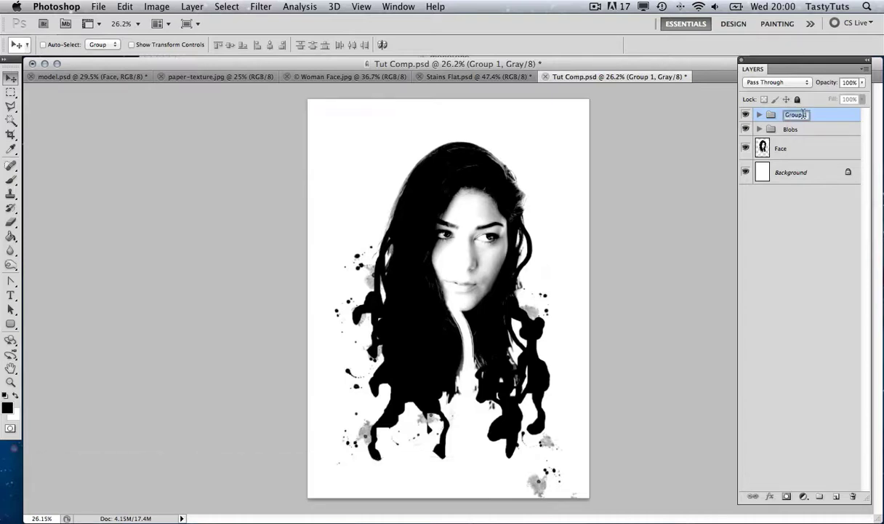
pyautogui.write('Speckles')
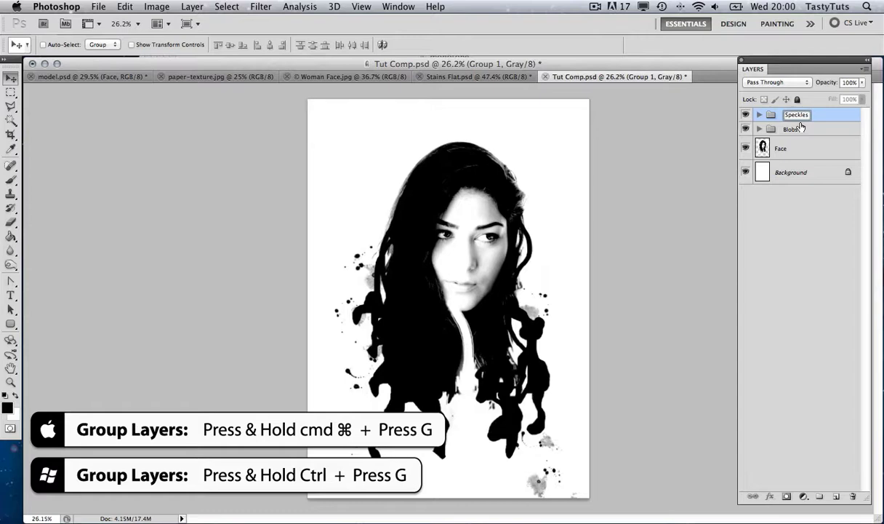
pyautogui.click(800, 128)
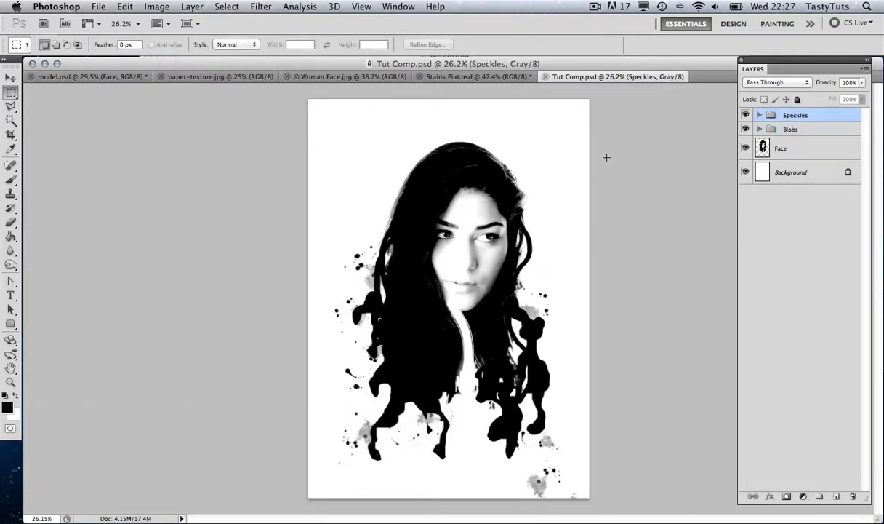
# Step: Clear the old selection in Stains Flat.psd and lasso the black ink splat between the coffee ring and the grey smear
pyautogui.click(434, 76)
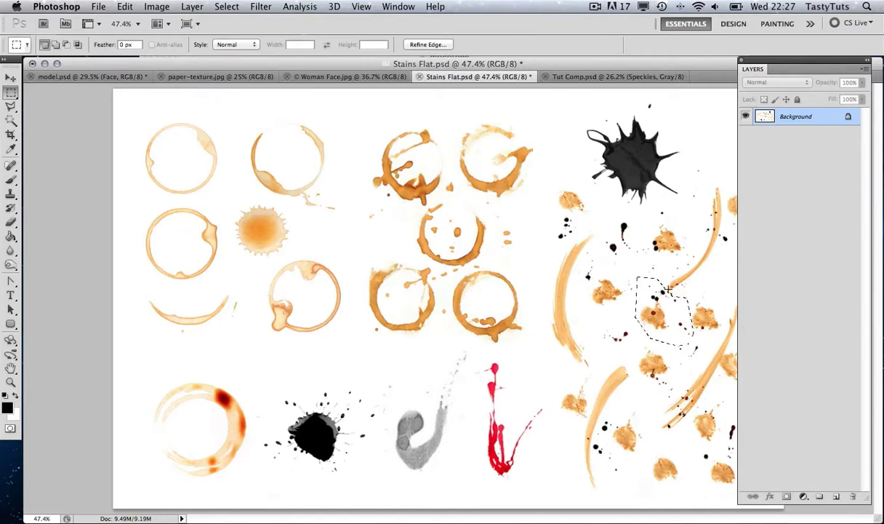
pyautogui.click(632, 300)
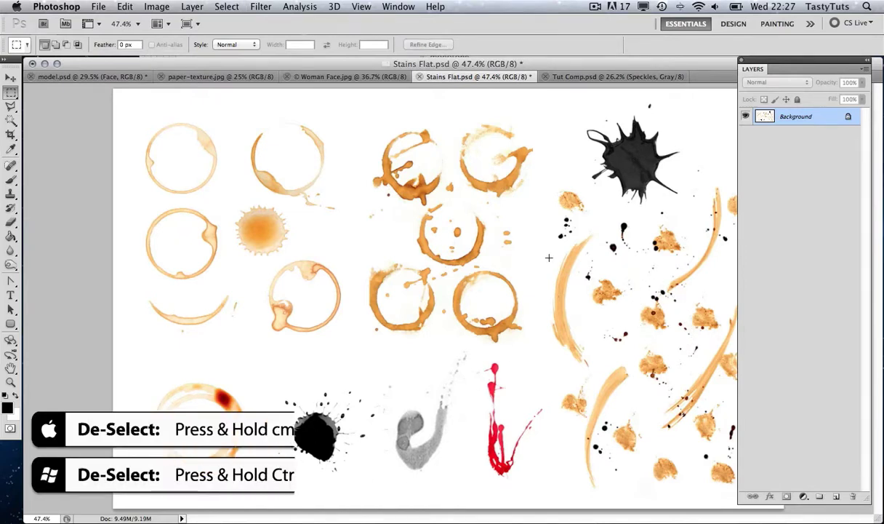
pyautogui.press('l')
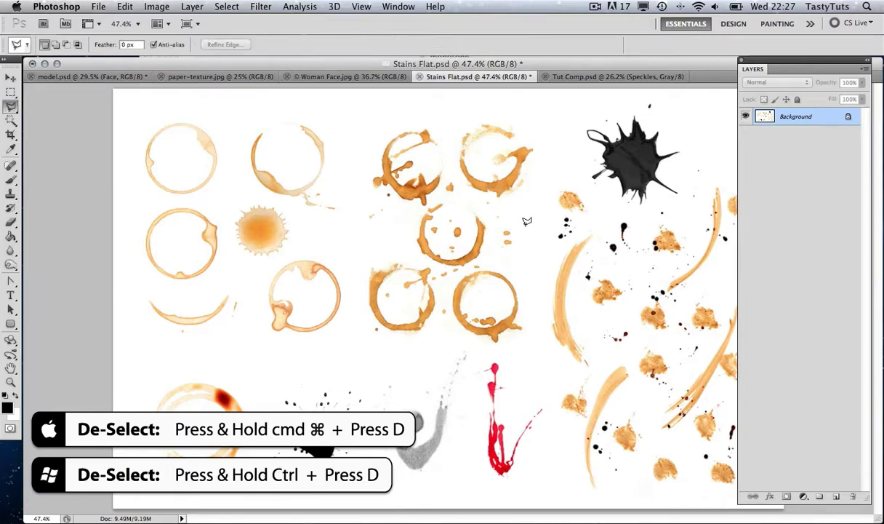
pyautogui.click(256, 383)
pyautogui.click(256, 459)
pyautogui.click(328, 491)
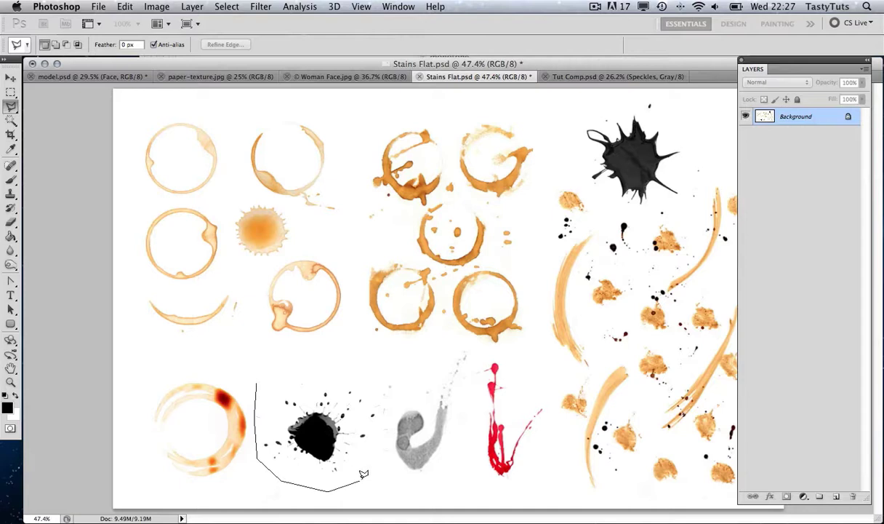
pyautogui.click(362, 466)
pyautogui.click(396, 383)
pyautogui.click(361, 370)
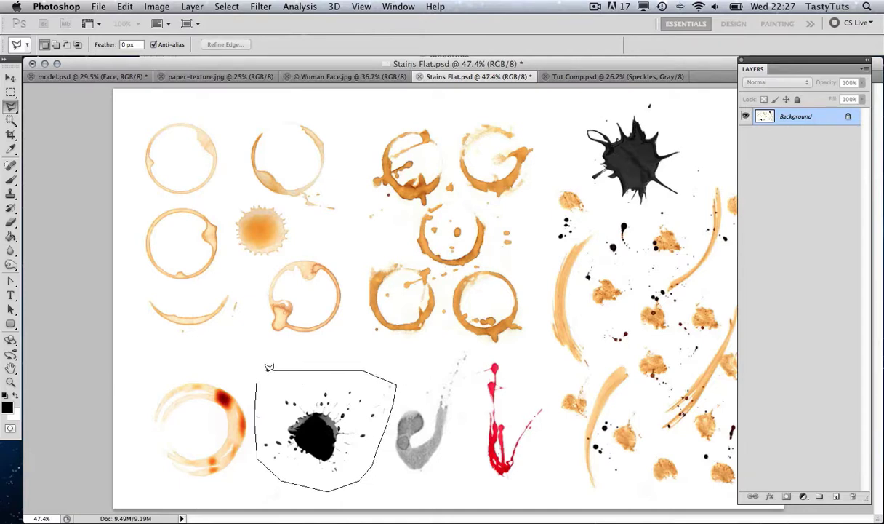
pyautogui.doubleClick(268, 373)
# Step: Copy the lassoed black ink splat and paste it into Tut Comp.psd above the Speckles group
pyautogui.press('super+c')
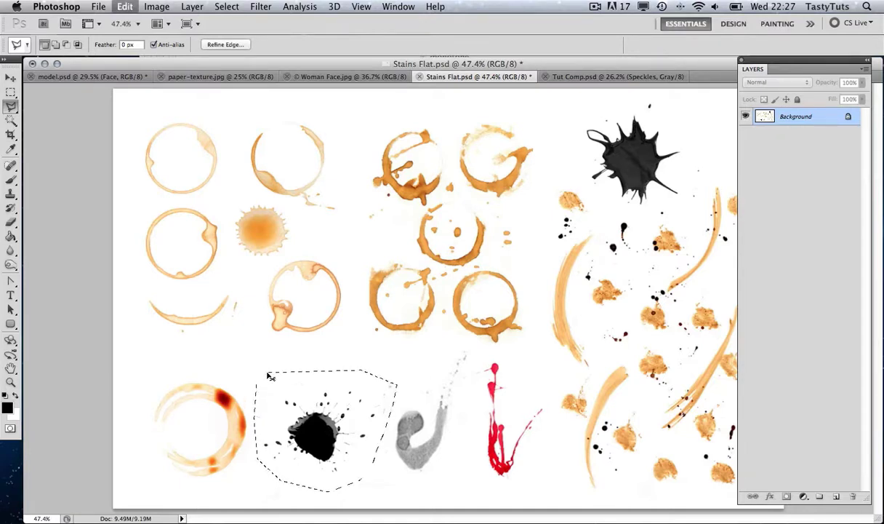
pyautogui.click(576, 77)
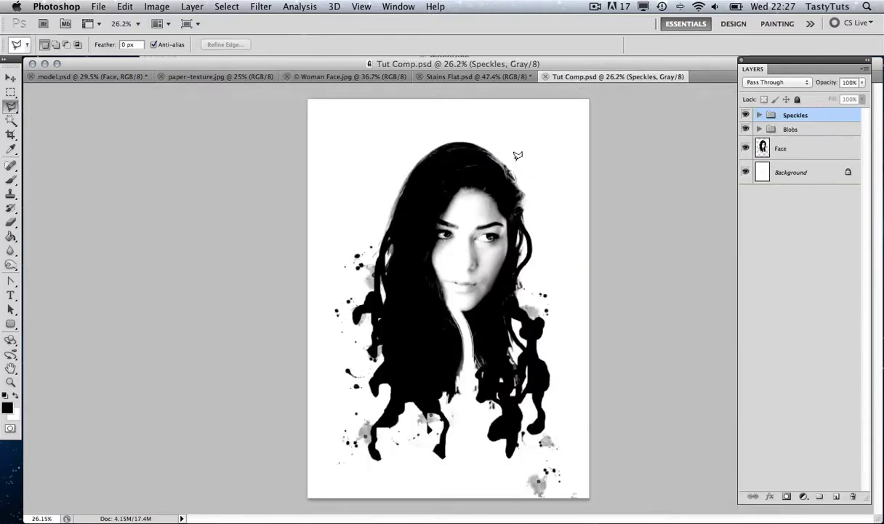
pyautogui.press('super+v')
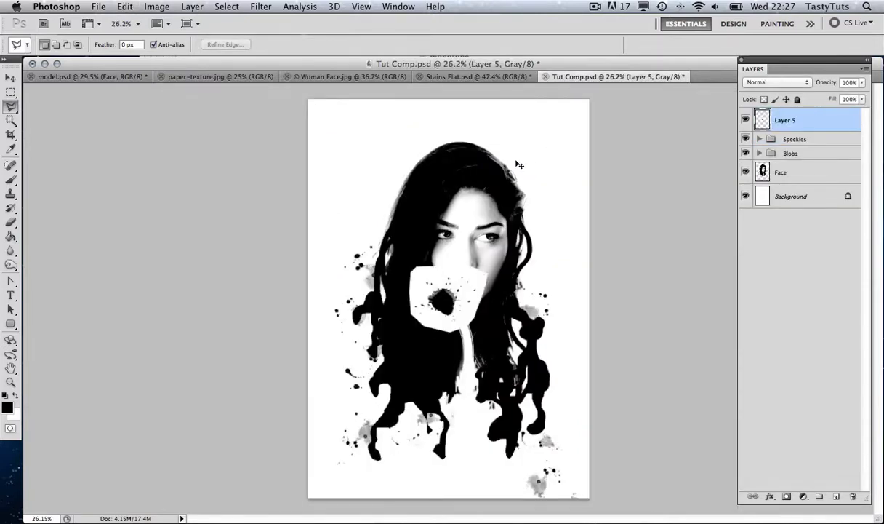
# Step: Move the pasted black splat to the upper left-hand hair and scale it proportionally to about 198%
pyautogui.press('v')
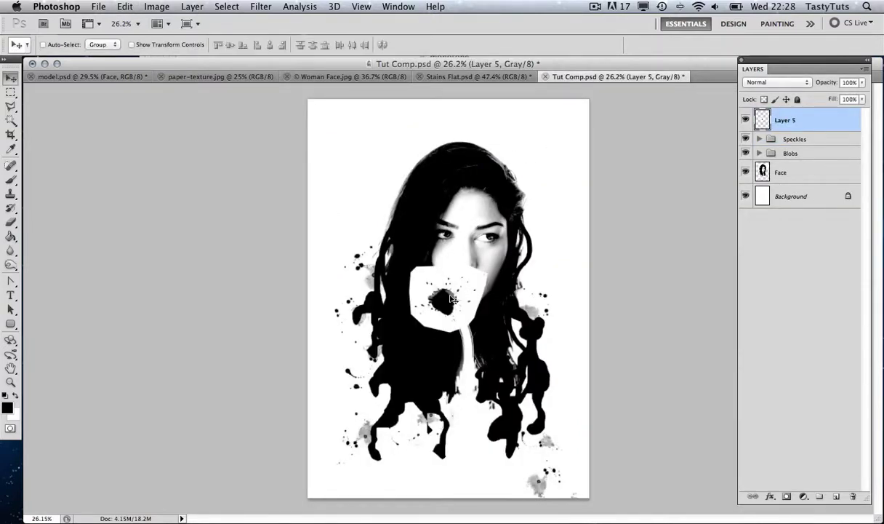
pyautogui.moveTo(449, 315); pyautogui.dragTo(405, 256)
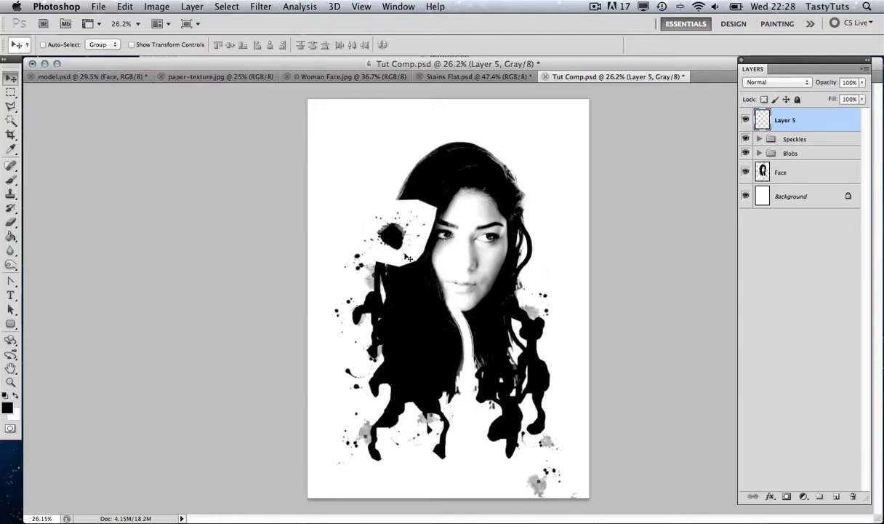
pyautogui.hotkey('ctrl', 't')
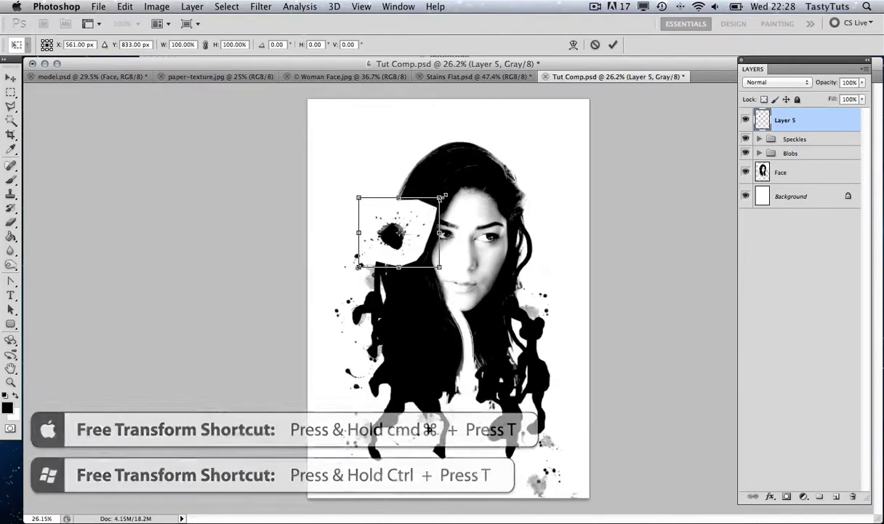
pyautogui.moveTo(443, 198); pyautogui.dragTo(517, 140)
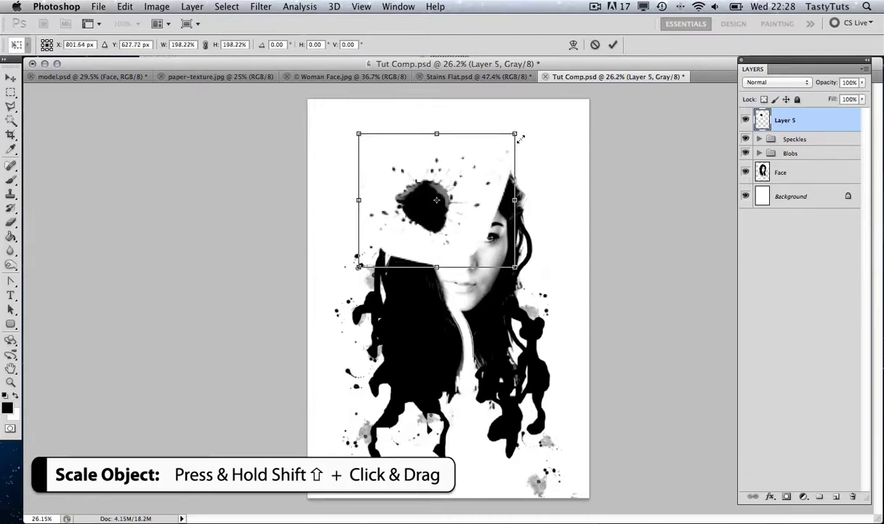
pyautogui.press('Return')
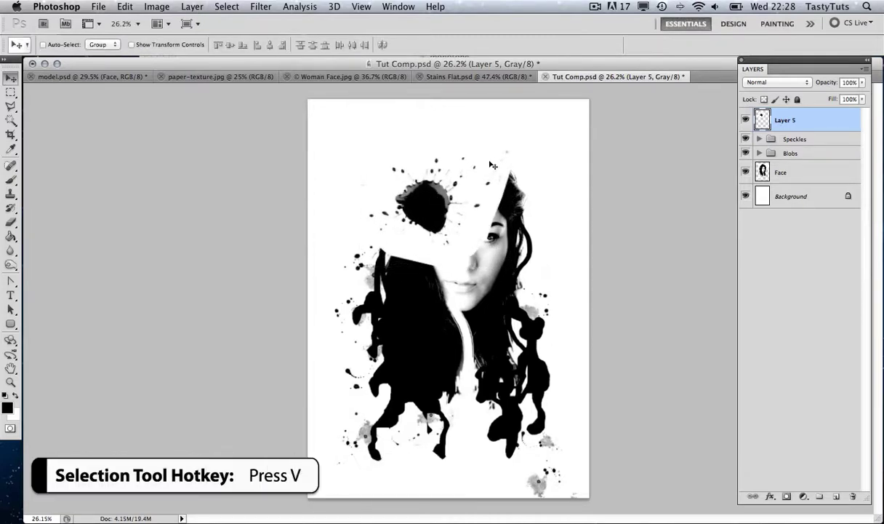
# Step: Set the black splat layer's blend mode to Multiply and shift it outward so its edge extends past the left-hand hair
pyautogui.click(771, 82)
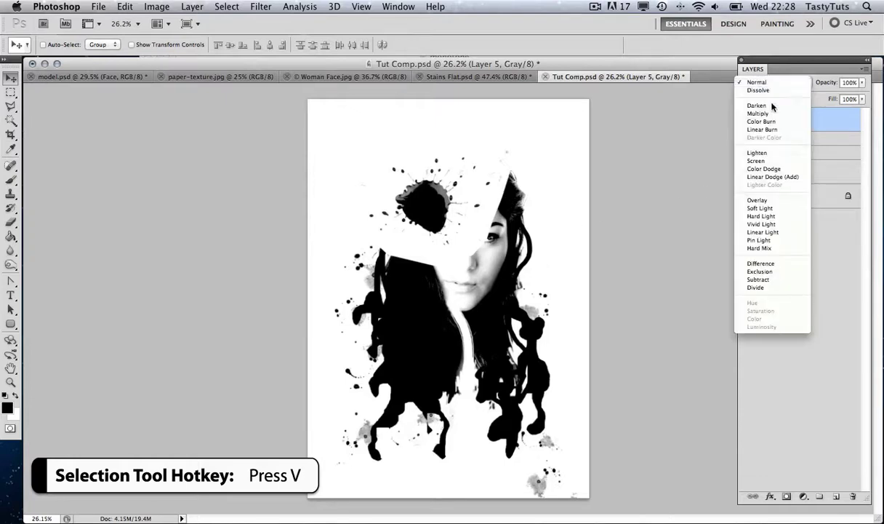
pyautogui.click(769, 113)
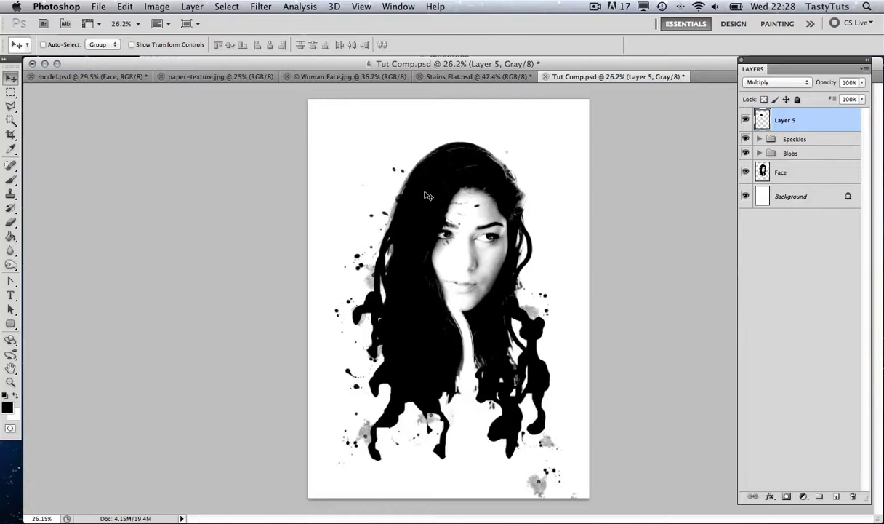
pyautogui.moveTo(407, 186)
pyautogui.mouseDown()
pyautogui.moveTo(389, 190)
pyautogui.moveTo(400, 197)
pyautogui.moveTo(405, 188)
pyautogui.mouseUp()
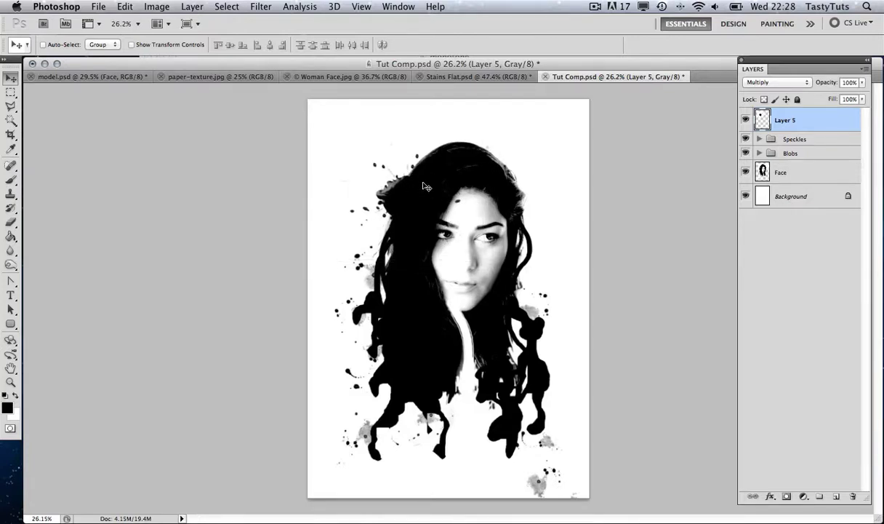
# Step: Rotate the black splat about -108° and place it so its drops spray outward from the upper left-hand hair
pyautogui.hotkey('ctrl', 't')
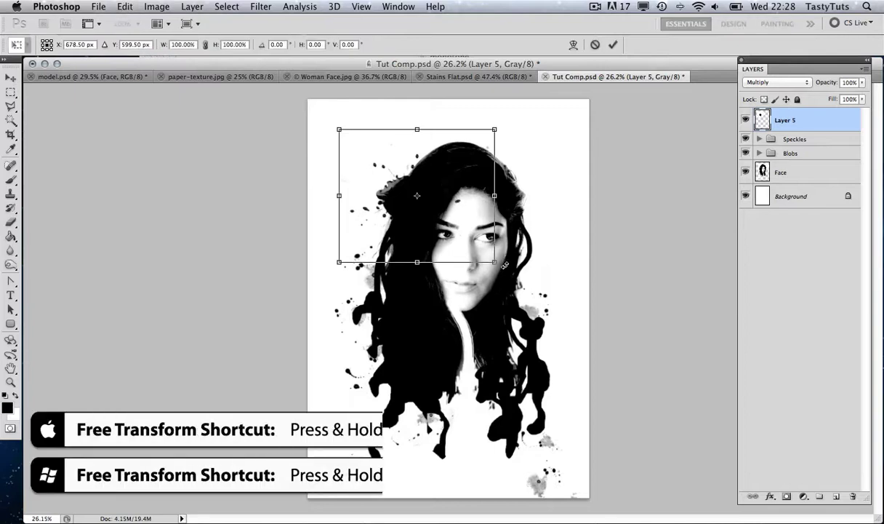
pyautogui.moveTo(511, 250); pyautogui.dragTo(449, 64)
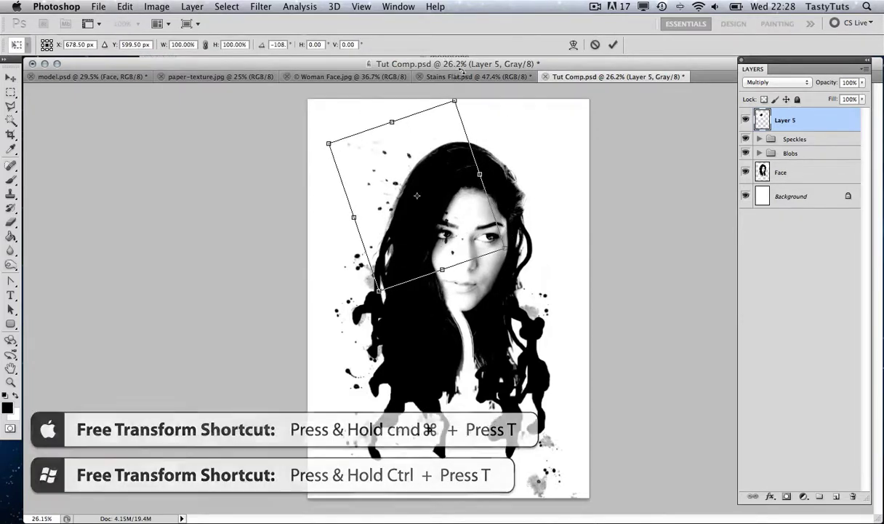
pyautogui.press('Return')
pyautogui.moveTo(431, 204); pyautogui.dragTo(416, 188)
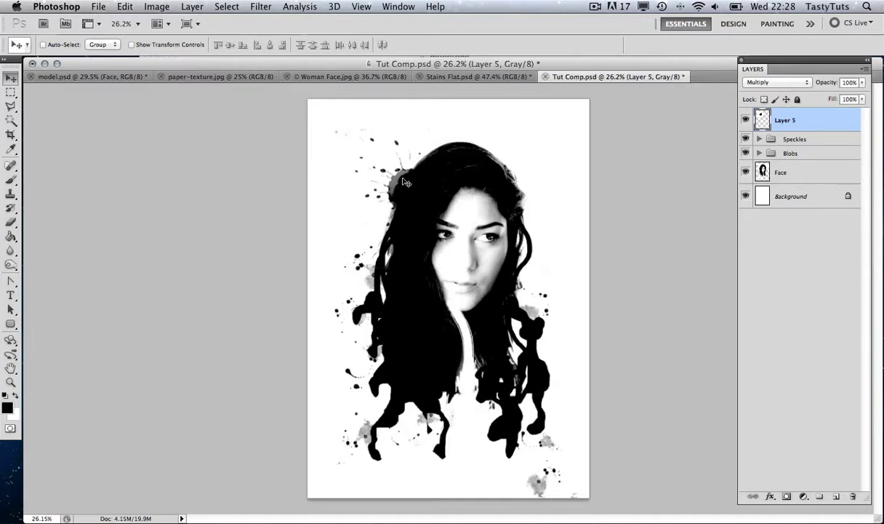
# Step: Duplicate the black splat onto the hair below the chin, then scale the copy down, rotate it and adjust its position
pyautogui.moveTo(385, 160); pyautogui.dragTo(486, 329)
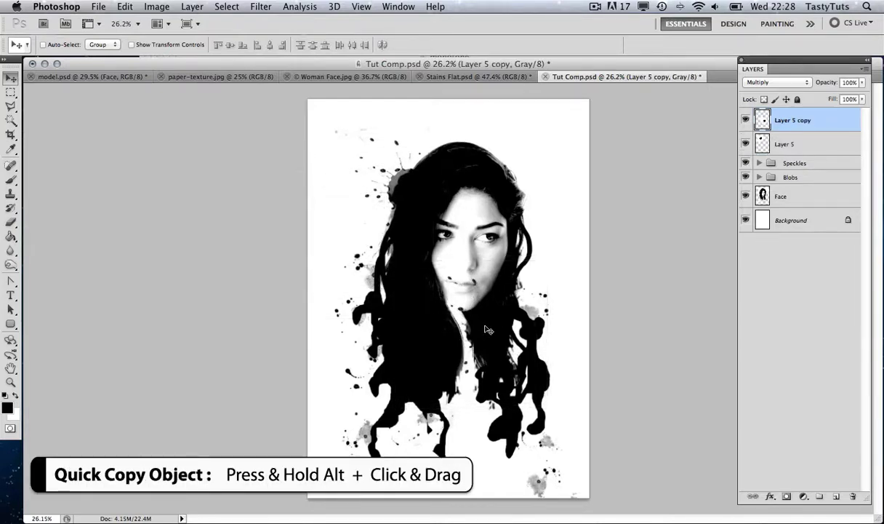
pyautogui.press('super+t')
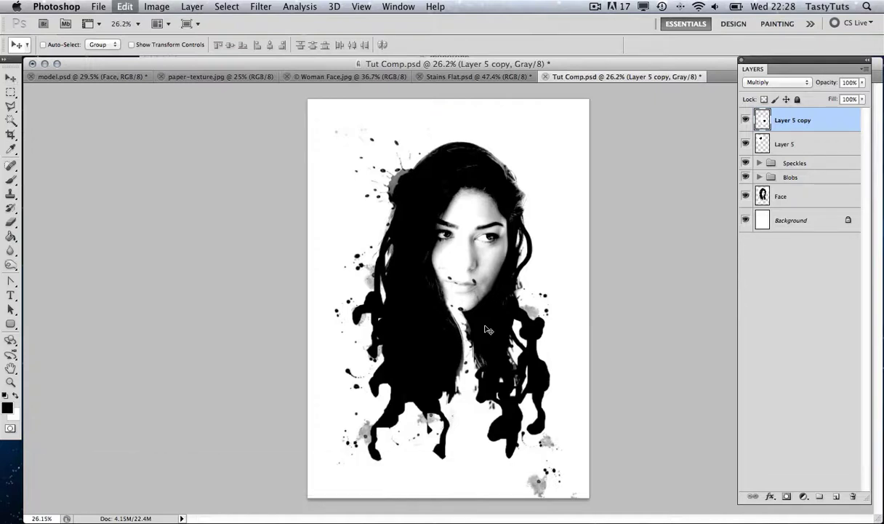
pyautogui.moveTo(551, 259); pyautogui.dragTo(507, 421)
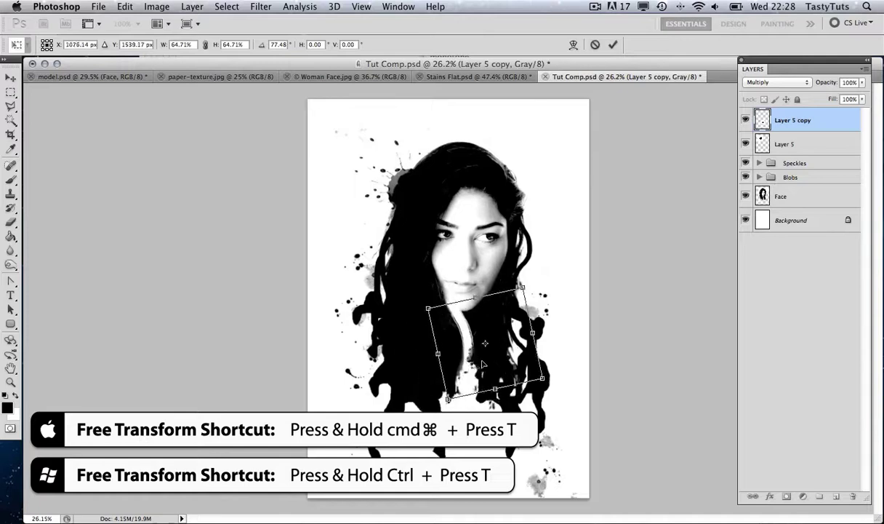
pyautogui.moveTo(448, 383); pyautogui.dragTo(475, 342)
pyautogui.moveTo(539, 323); pyautogui.dragTo(517, 355)
pyautogui.press('Return')
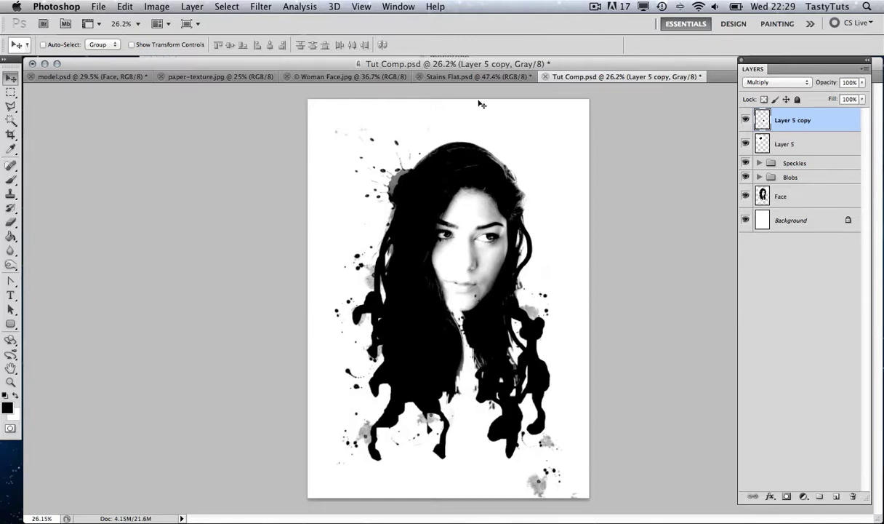
# Step: In Stains Flat.psd, clear the old selection and outline the spiky black ink splat with the Polygonal Lasso
pyautogui.click(437, 75)
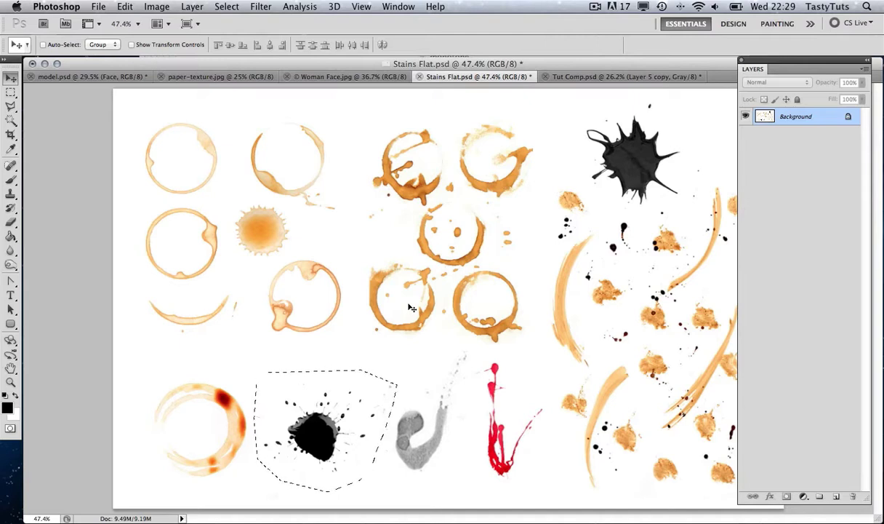
pyautogui.press('super+d')
pyautogui.press('l')
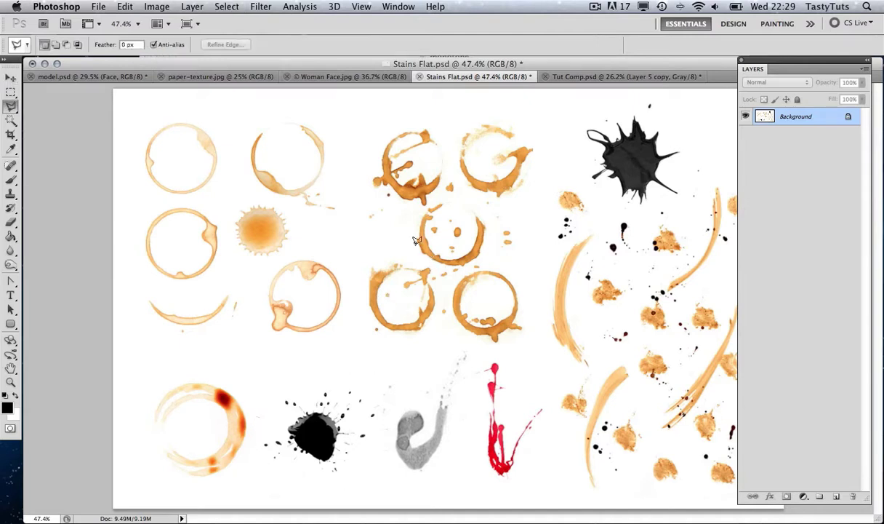
pyautogui.click(583, 104)
pyautogui.click(580, 181)
pyautogui.click(609, 212)
pyautogui.click(663, 207)
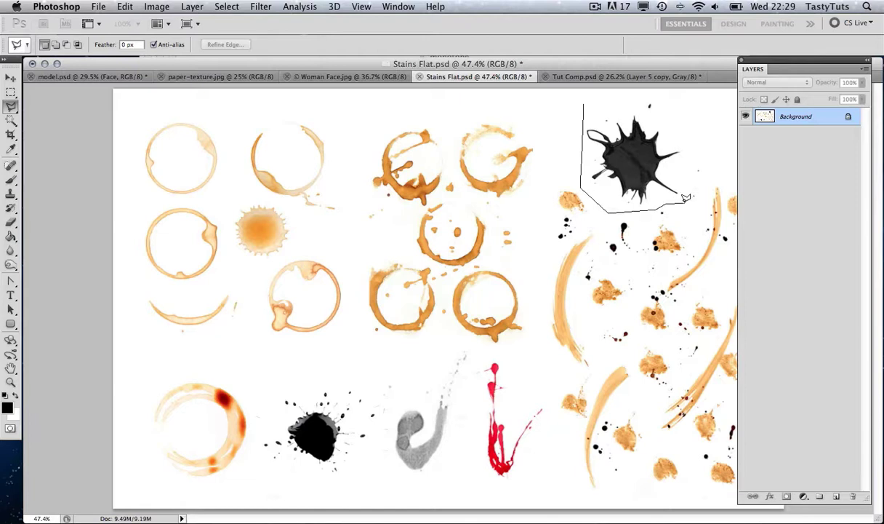
pyautogui.click(685, 198)
pyautogui.click(699, 133)
pyautogui.doubleClick(661, 97)
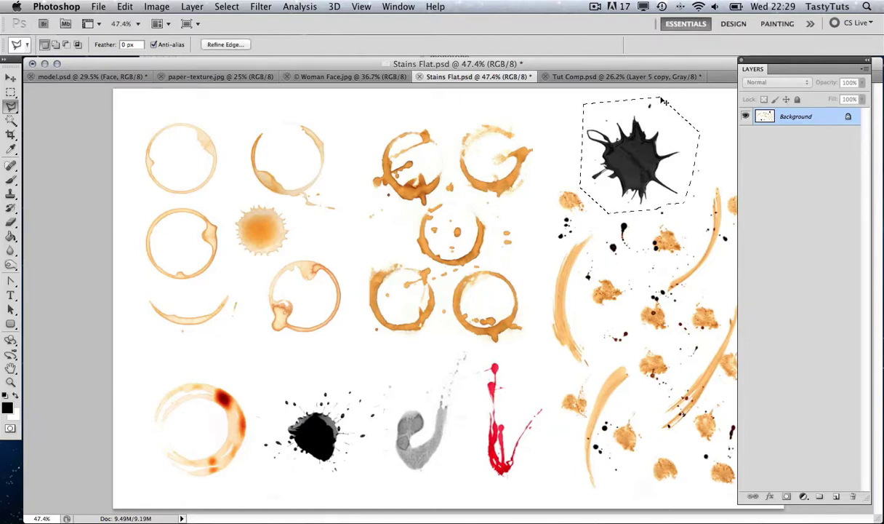
# Step: Copy the spiky black splat into Tut Comp.psd and move it over the lower left-hand hair
pyautogui.press('super+c')
pyautogui.click(586, 77)
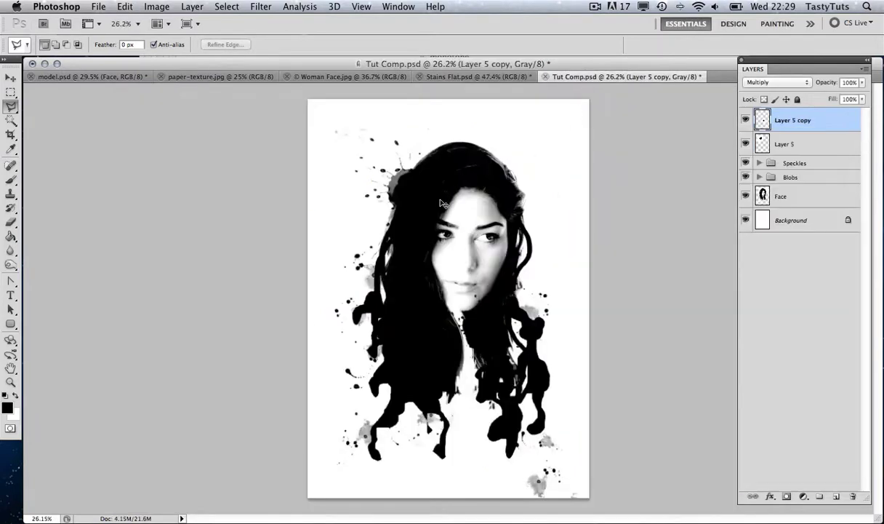
pyautogui.press('super+v')
pyautogui.press('v')
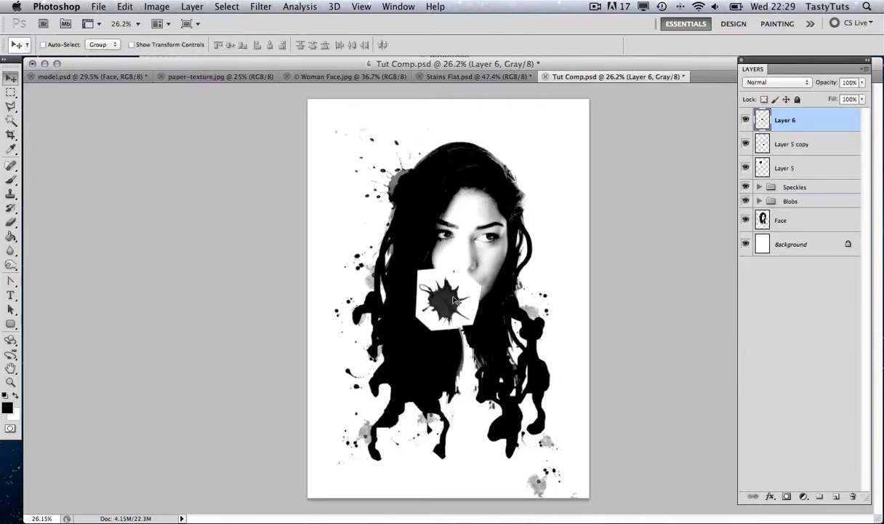
pyautogui.moveTo(458, 303); pyautogui.dragTo(390, 341)
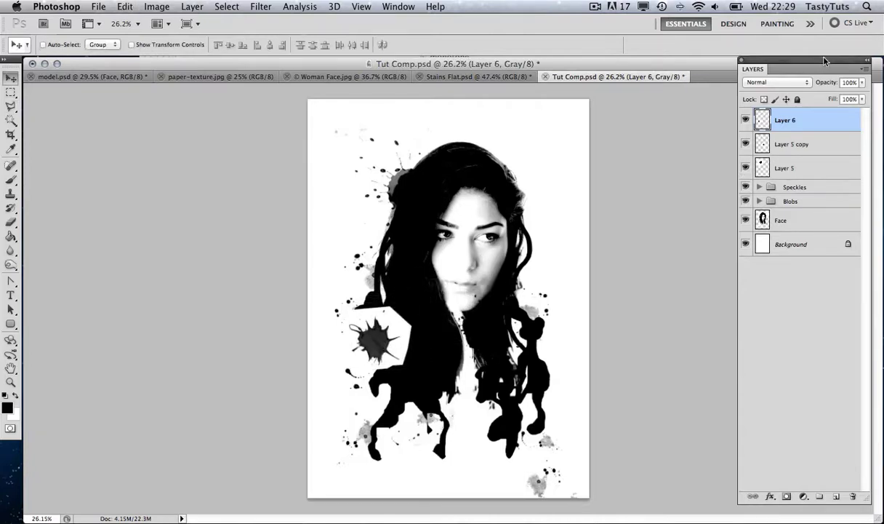
# Step: Set the spiky splat layer's blend mode to Multiply, then enlarge and rotate it so its spikes extend beyond the left-hand hair
pyautogui.click(765, 82)
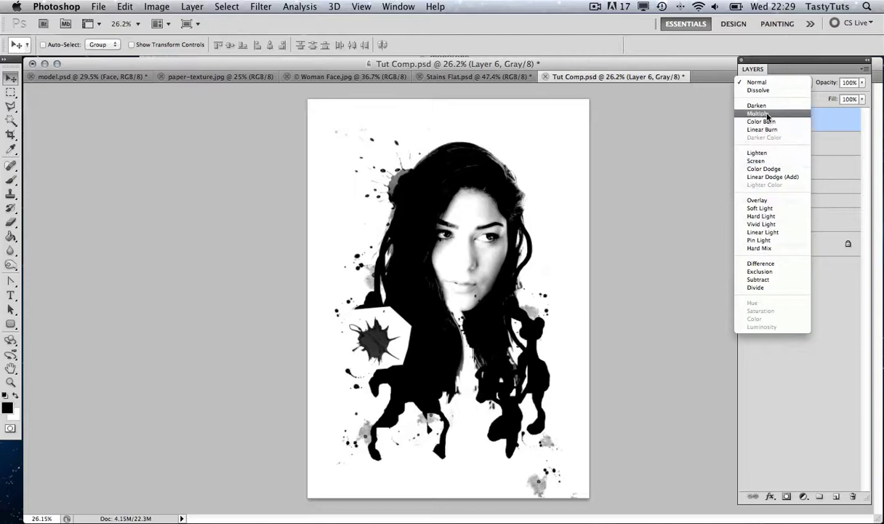
pyautogui.click(757, 115)
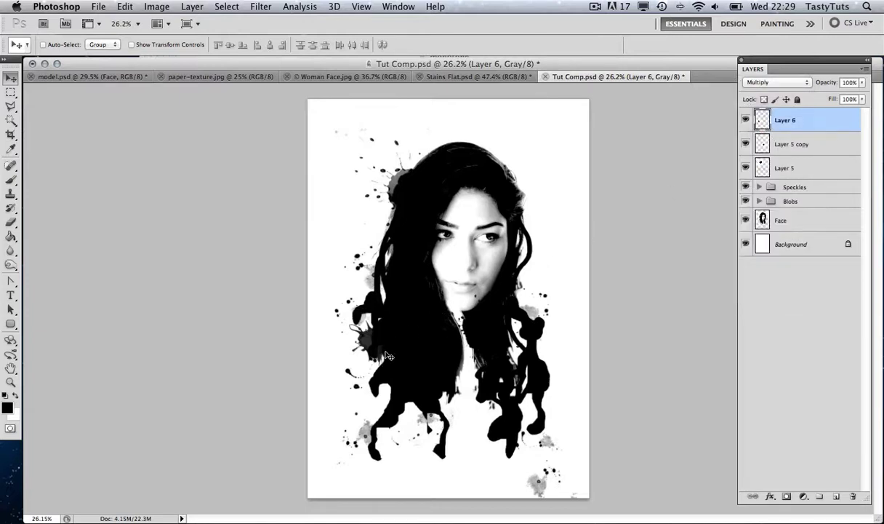
pyautogui.hotkey('ctrl', 't')
pyautogui.moveTo(413, 306); pyautogui.dragTo(415, 336)
pyautogui.press('Return')
# Step: In Stains Flat.psd, outline the red dripping splat with the Polygonal Lasso
pyautogui.click(436, 75)
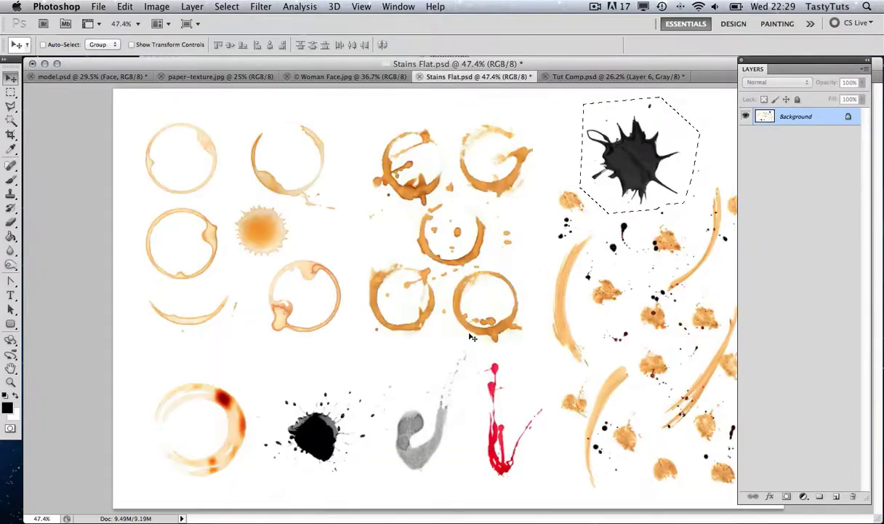
pyautogui.press('l')
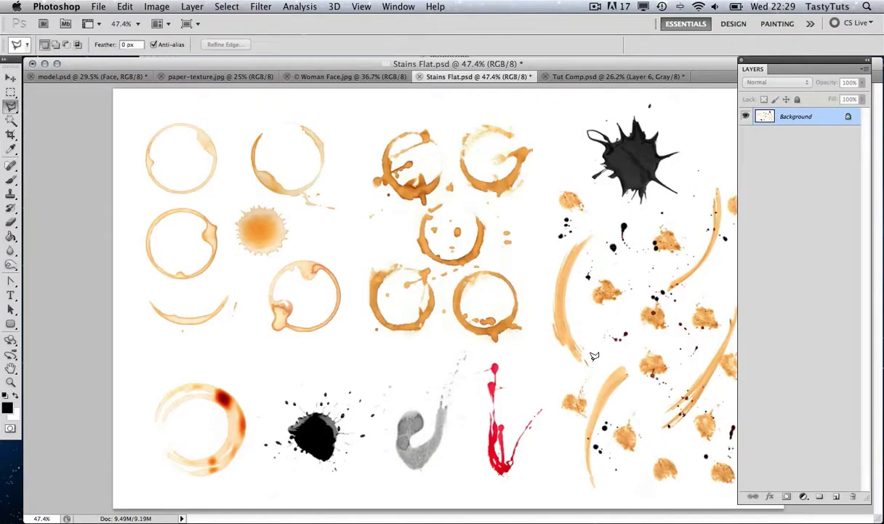
pyautogui.click(476, 356)
pyautogui.click(462, 460)
pyautogui.click(480, 484)
pyautogui.click(518, 480)
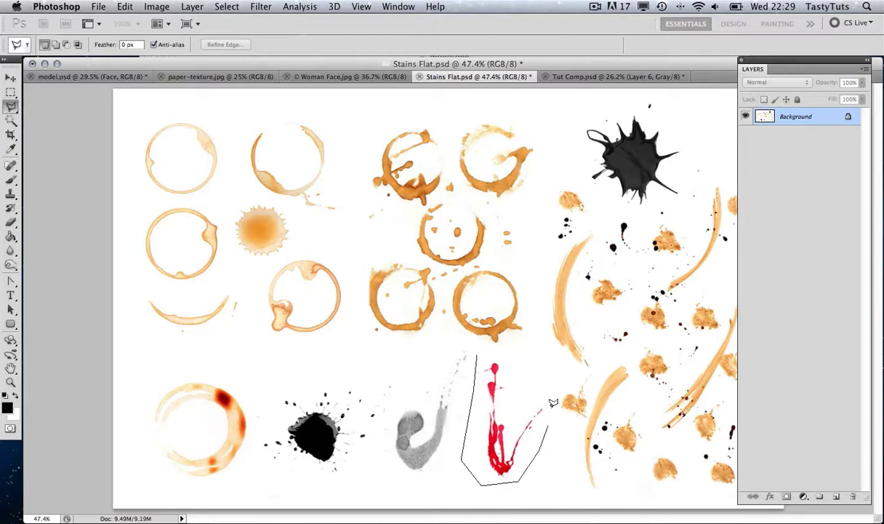
pyautogui.click(551, 402)
pyautogui.click(517, 344)
pyautogui.click(476, 356)
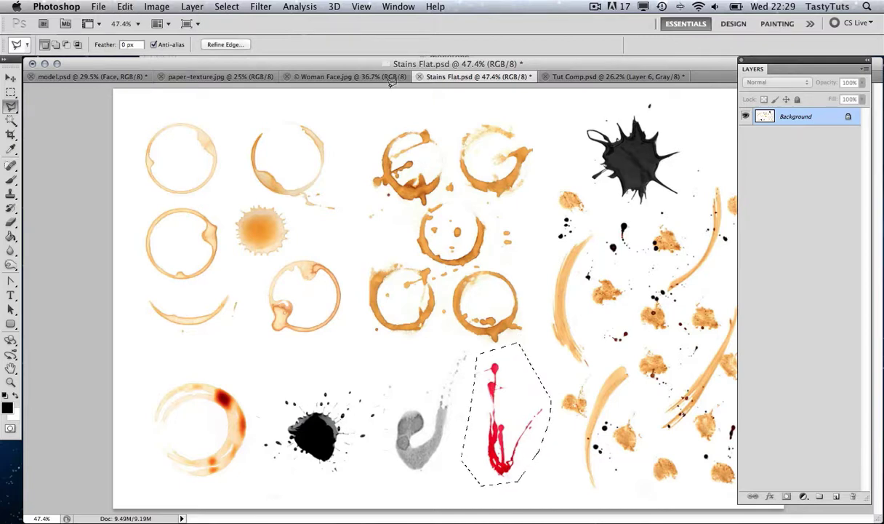
# Step: Copy the red drip splat into Tut Comp.psd, then enlarge it and rotate it so its drips run downward
pyautogui.press('super+c')
pyautogui.click(614, 76)
pyautogui.press('super+v')
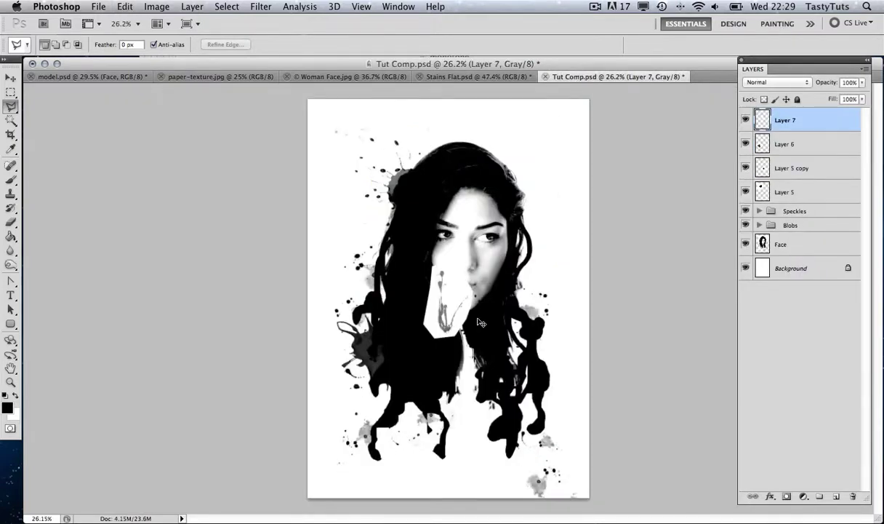
pyautogui.press('super+t')
pyautogui.moveTo(486, 333); pyautogui.dragTo(519, 400)
pyautogui.press('Return')
# Step: Set the drip splat layer's blend mode to Multiply and place it so it drips from the bottom of the left-hand hair
pyautogui.press('l')
pyautogui.click(777, 82)
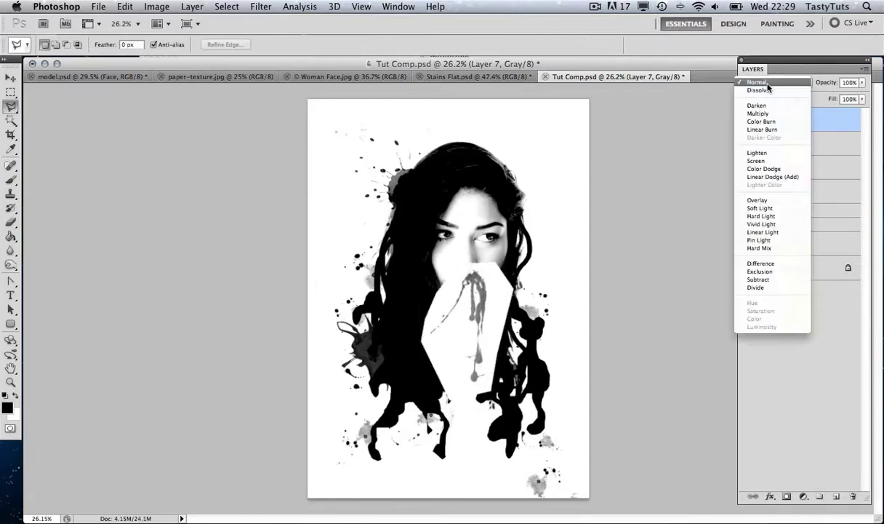
pyautogui.click(758, 114)
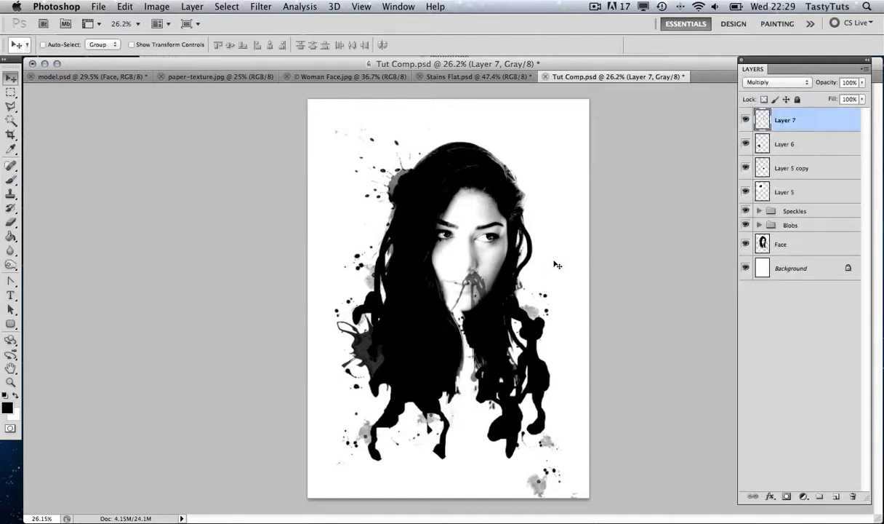
pyautogui.press('v')
pyautogui.moveTo(525, 251); pyautogui.dragTo(485, 370)
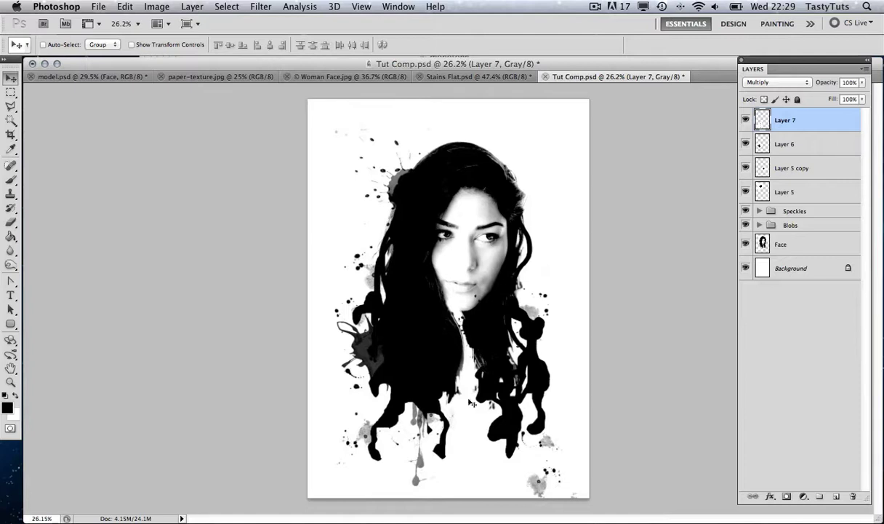
pyautogui.moveTo(473, 402); pyautogui.dragTo(472, 360)
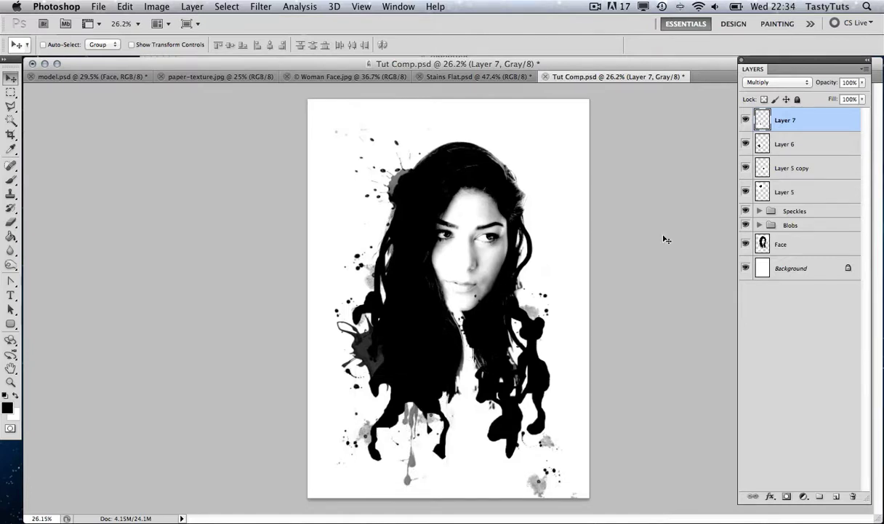
# Step: Group the four splat layers, from Layer 7 down to Layer 5, and name the group "Splats"
pyautogui.keyDown('shift'); pyautogui.click(802, 191); pyautogui.keyUp('shift')
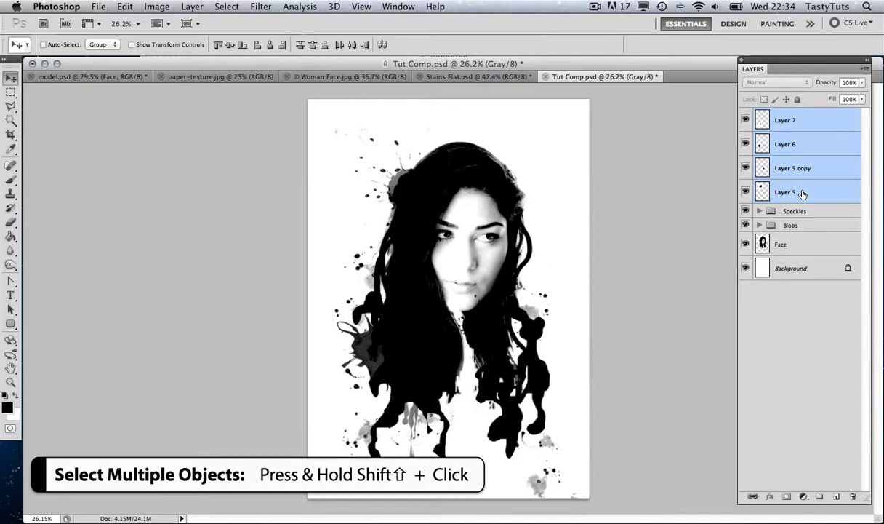
pyautogui.press('super+g')
pyautogui.doubleClick(792, 115)
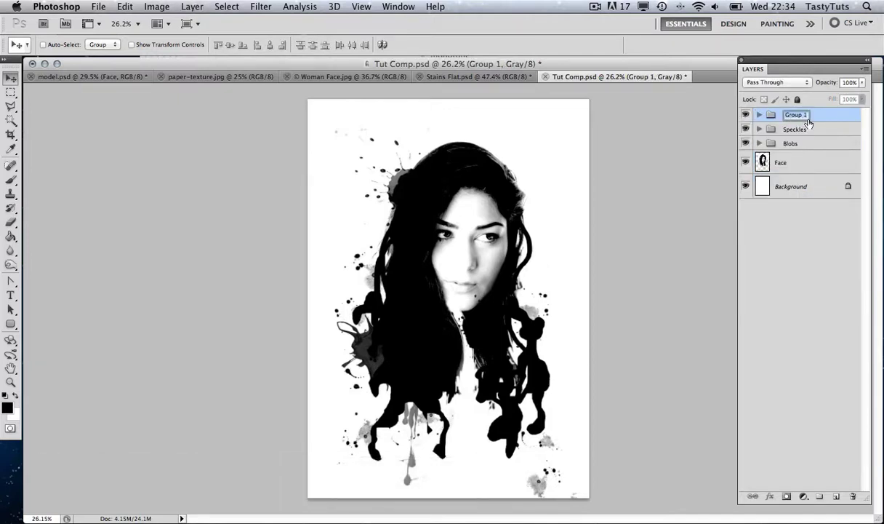
pyautogui.write('Splats')
pyautogui.click(823, 128)
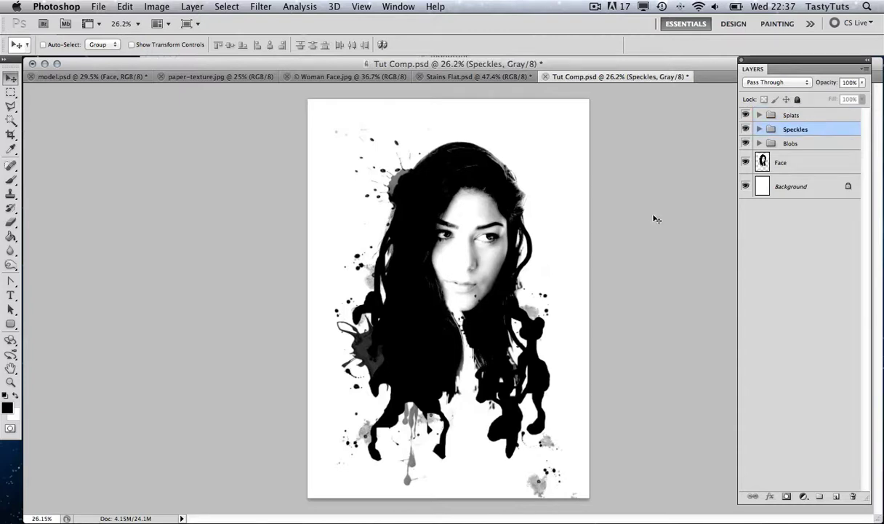
pyautogui.click(473, 77)
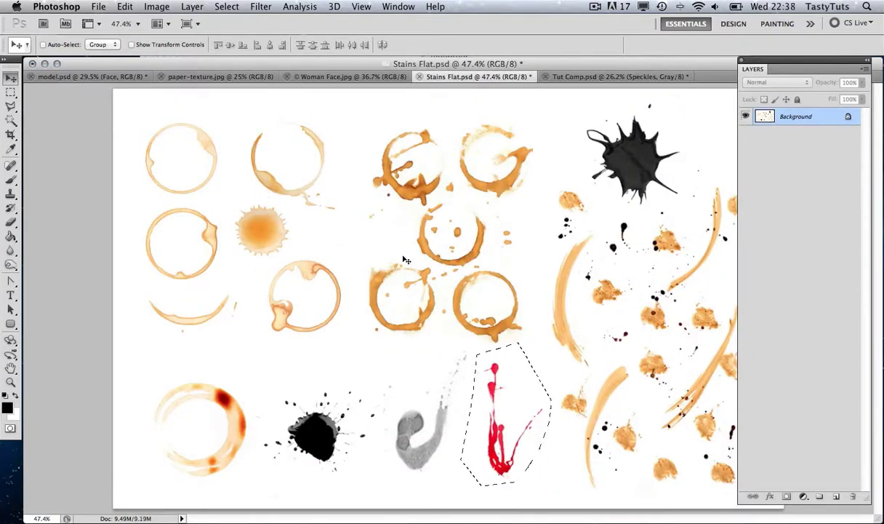
pyautogui.click(587, 78)
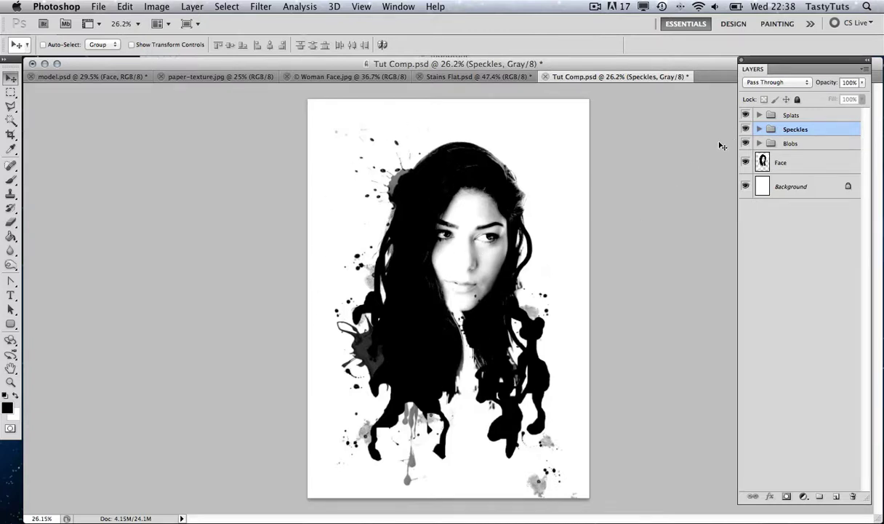
# Step: Scale the Splats, Speckles and Blobs groups together with the Face layer proportionally to about 87%, and shift the artwork slightly upward on the page
pyautogui.click(797, 117)
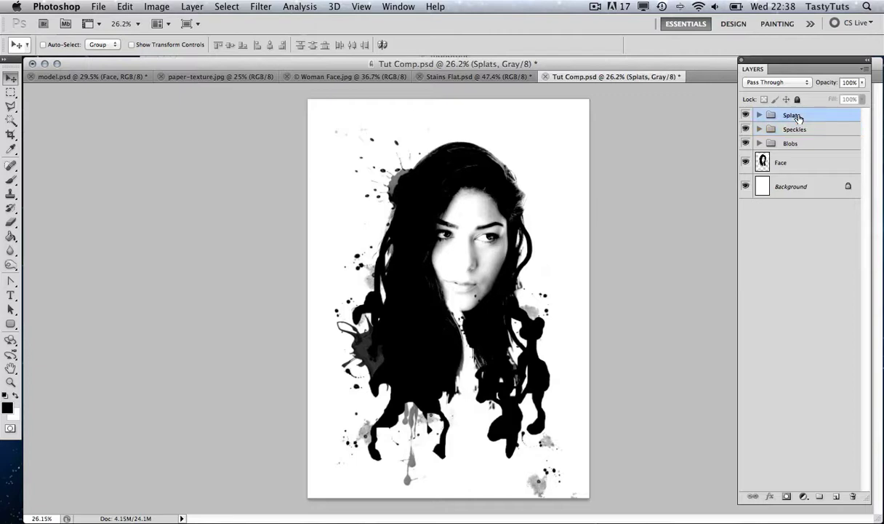
pyautogui.keyDown('shift'); pyautogui.click(795, 165); pyautogui.keyUp('shift')
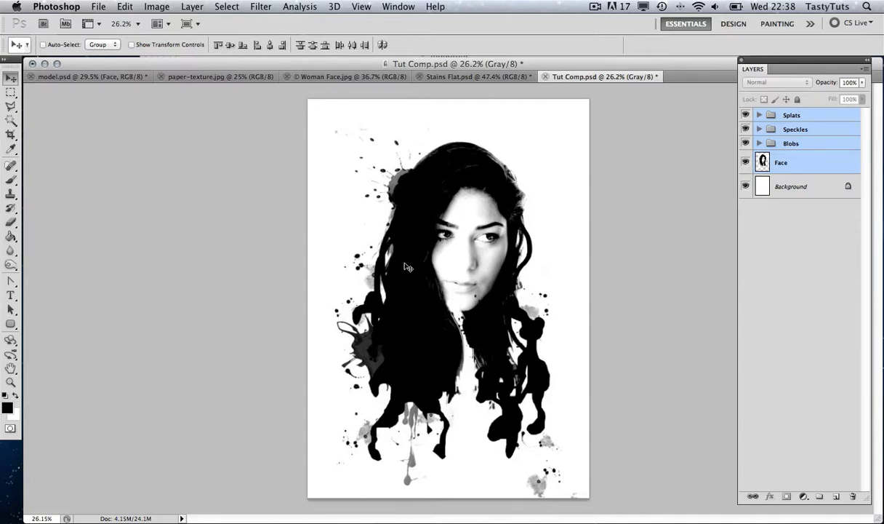
pyautogui.press('super+t')
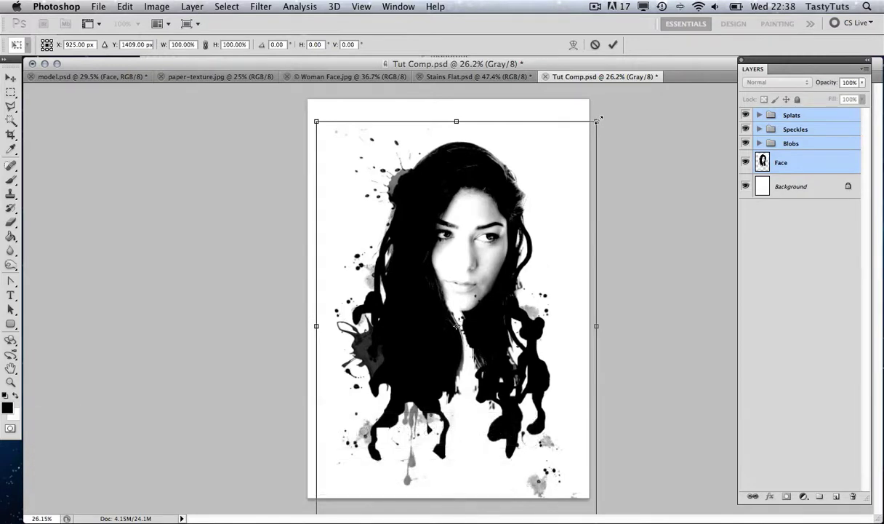
pyautogui.moveTo(598, 121); pyautogui.dragTo(576, 146)
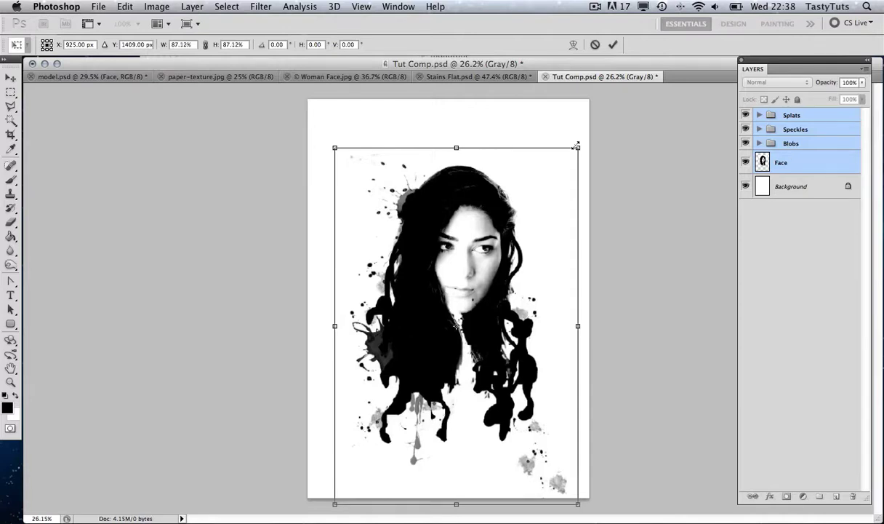
pyautogui.press('Return')
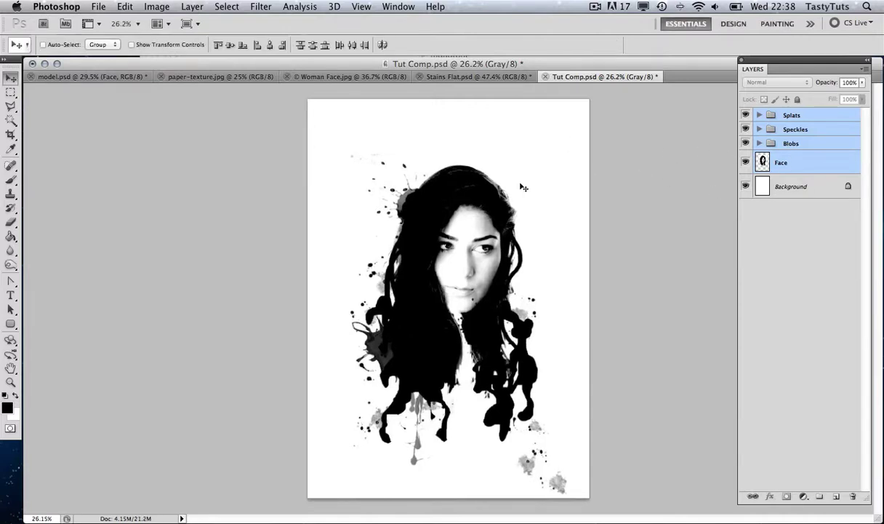
pyautogui.moveTo(473, 214); pyautogui.dragTo(469, 207)
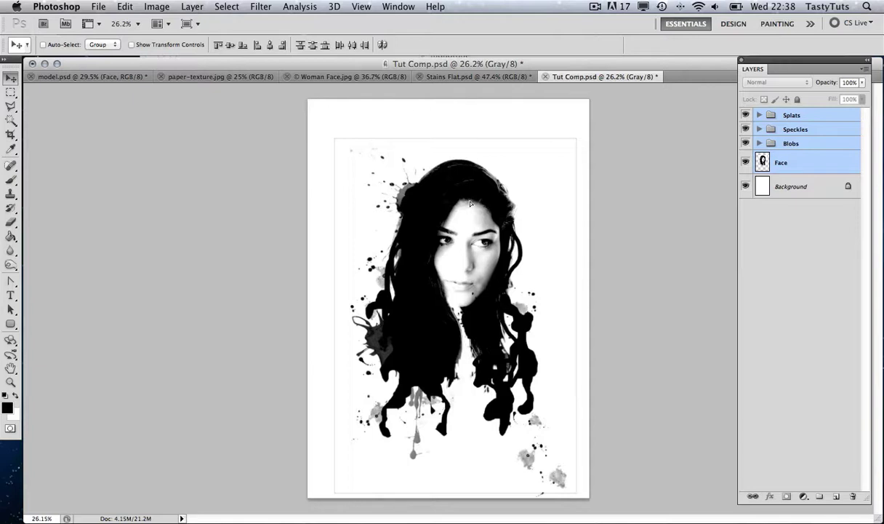
pyautogui.moveTo(470, 203); pyautogui.dragTo(474, 208)
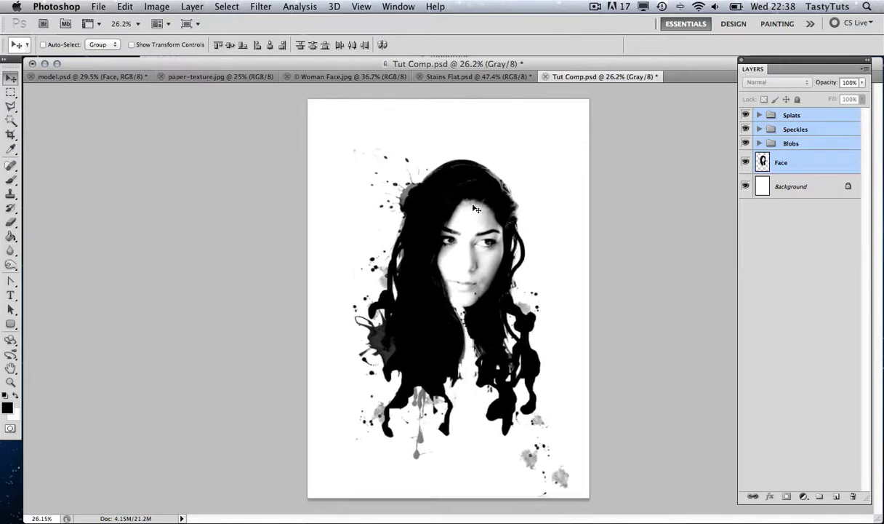
# Step: In Stains Flat.psd, clear the selection and outline the thin coffee ring in the upper left corner of the artwork with the Polygonal Lasso
pyautogui.click(471, 72)
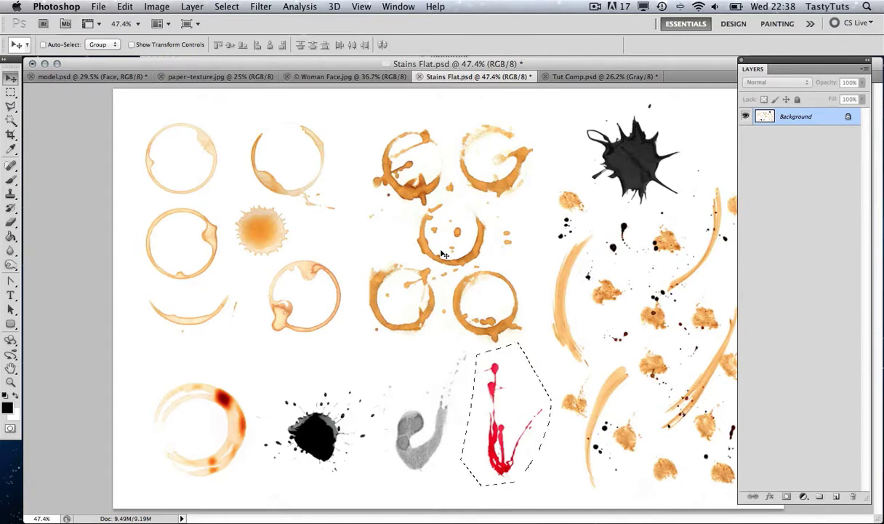
pyautogui.press('super+d')
pyautogui.press('l')
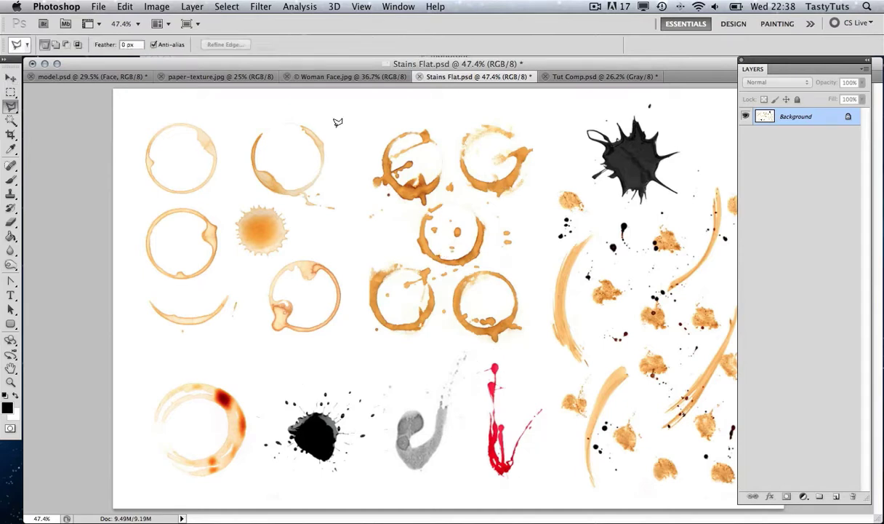
pyautogui.click(159, 111)
pyautogui.click(141, 123)
pyautogui.click(139, 173)
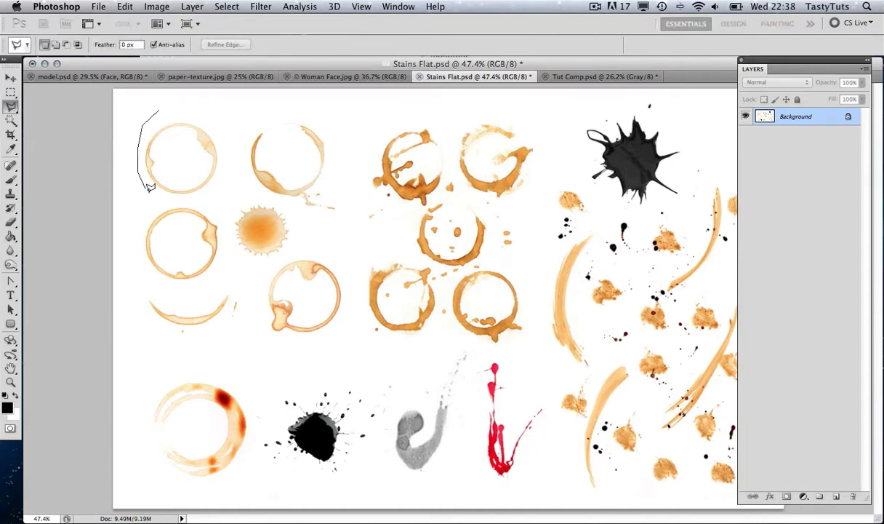
pyautogui.click(150, 192)
pyautogui.click(190, 197)
pyautogui.click(217, 190)
pyautogui.click(228, 174)
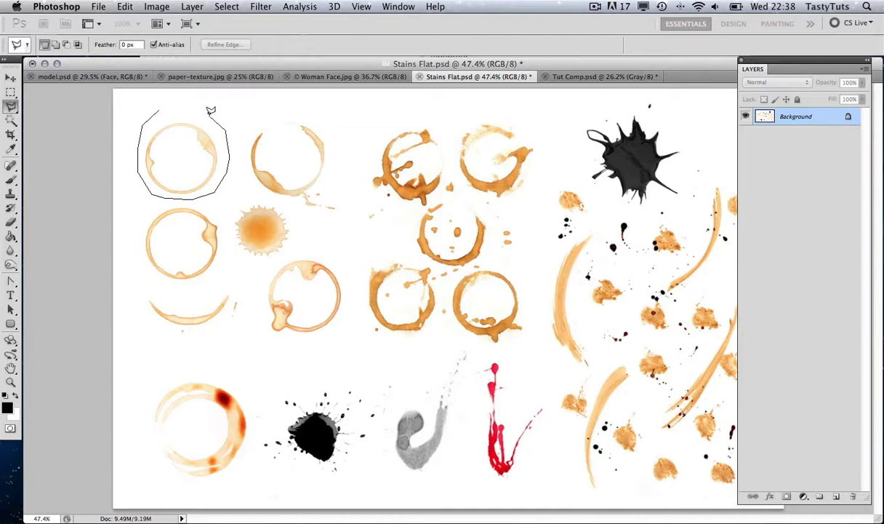
pyautogui.doubleClick(209, 113)
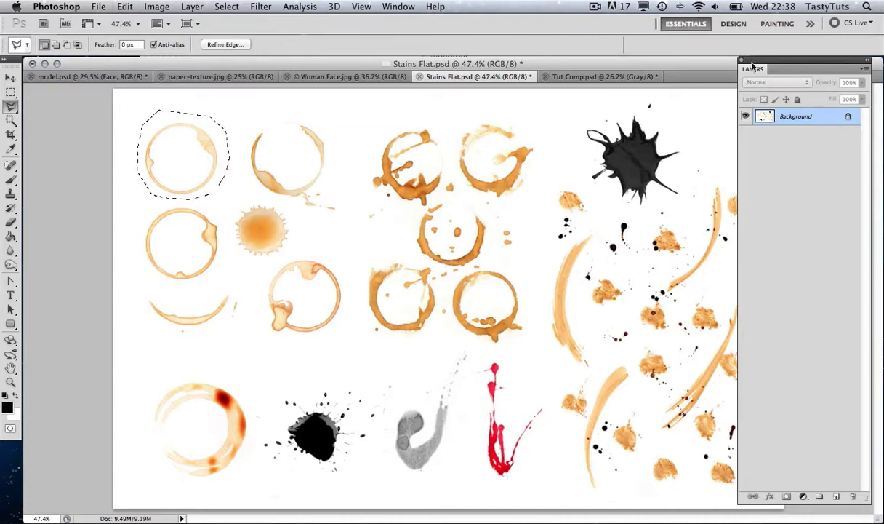
# Step: Paste the copied coffee ring into Tut Comp.psd above the Splats group and move it to the upper left of the head
pyautogui.click(608, 76)
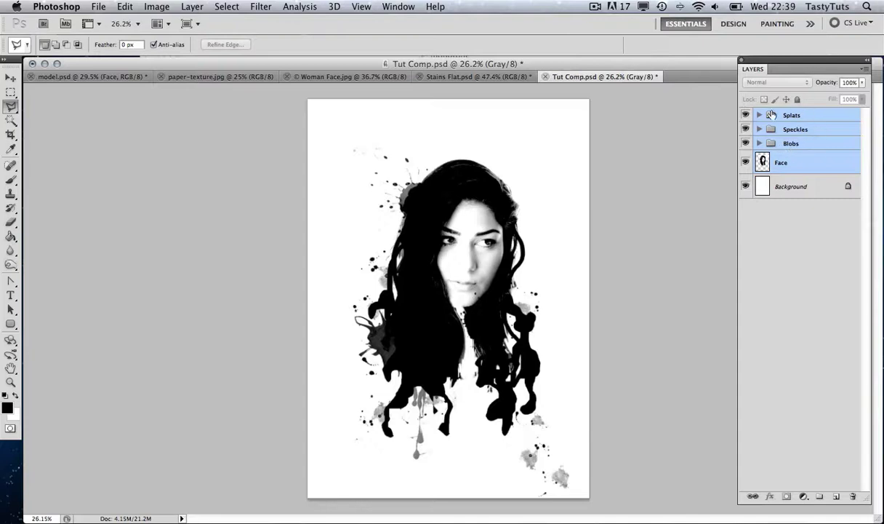
pyautogui.click(814, 119)
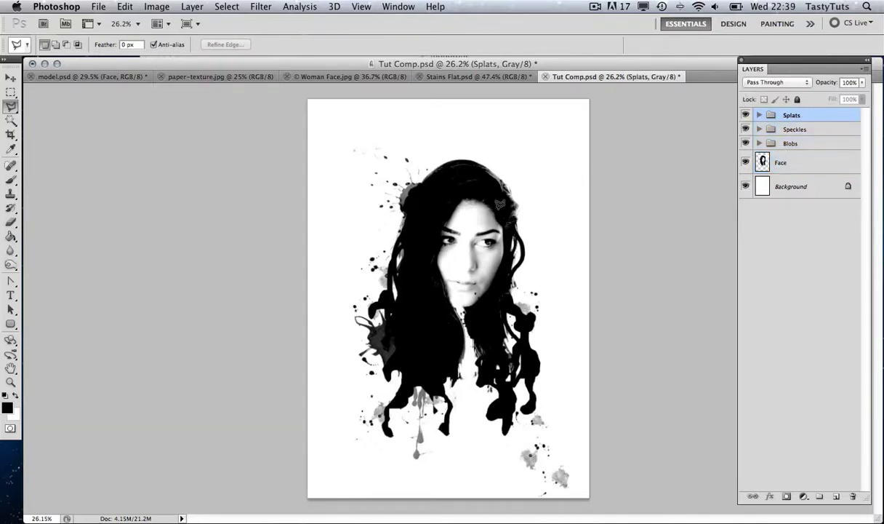
pyautogui.hotkey('ctrl', 'v')
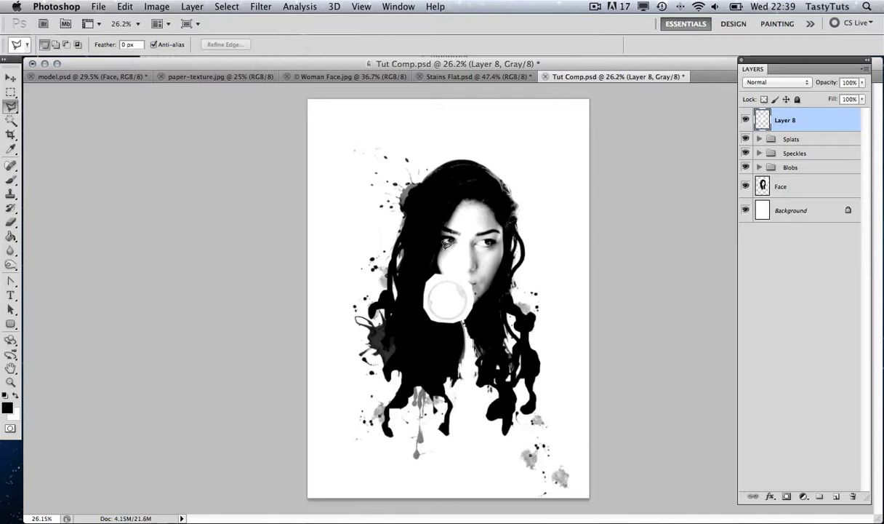
pyautogui.press('v')
pyautogui.moveTo(433, 291)
pyautogui.mouseDown()
pyautogui.moveTo(436, 245)
pyautogui.moveTo(378, 196)
pyautogui.mouseUp()
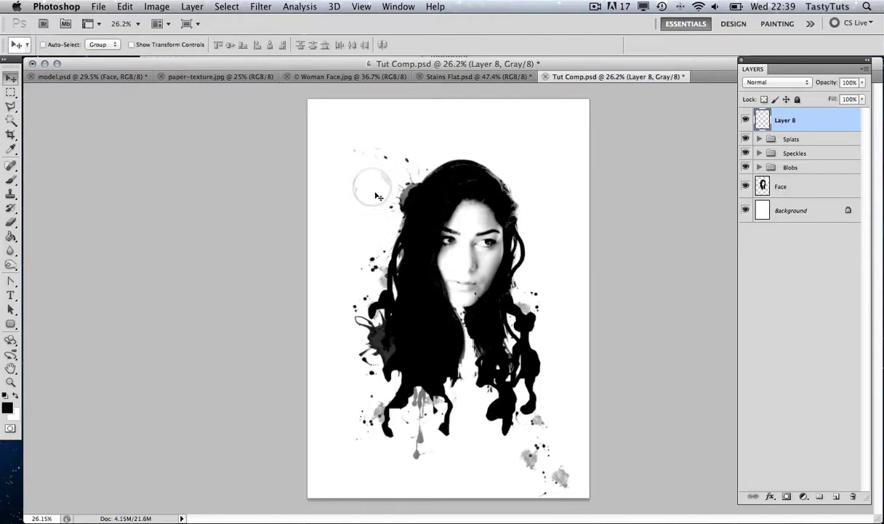
# Step: Scale the coffee ring to about 231%, rotate it about 113° over the upper-left edge of the hair, and set its blend mode to Multiply
pyautogui.hotkey('ctrl', 't')
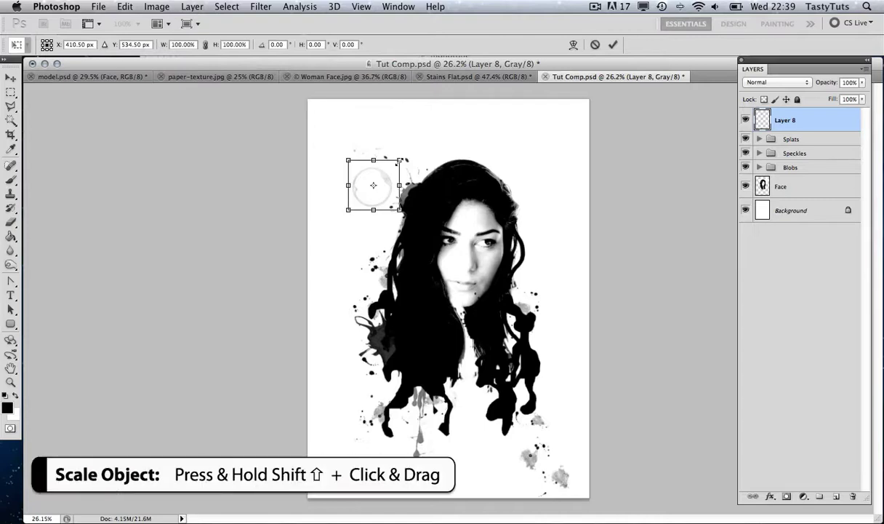
pyautogui.moveTo(399, 159); pyautogui.dragTo(397, 228)
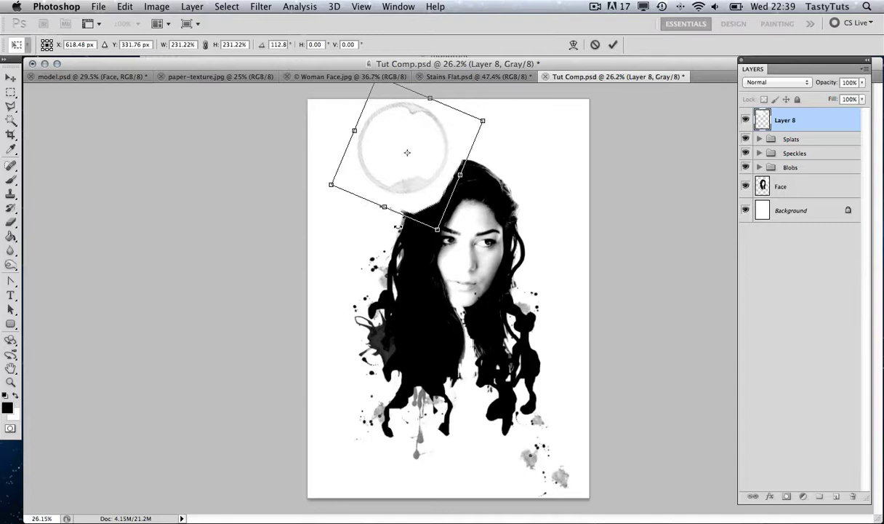
pyautogui.press('Return')
pyautogui.moveTo(409, 165); pyautogui.dragTo(422, 181)
pyautogui.click(760, 83)
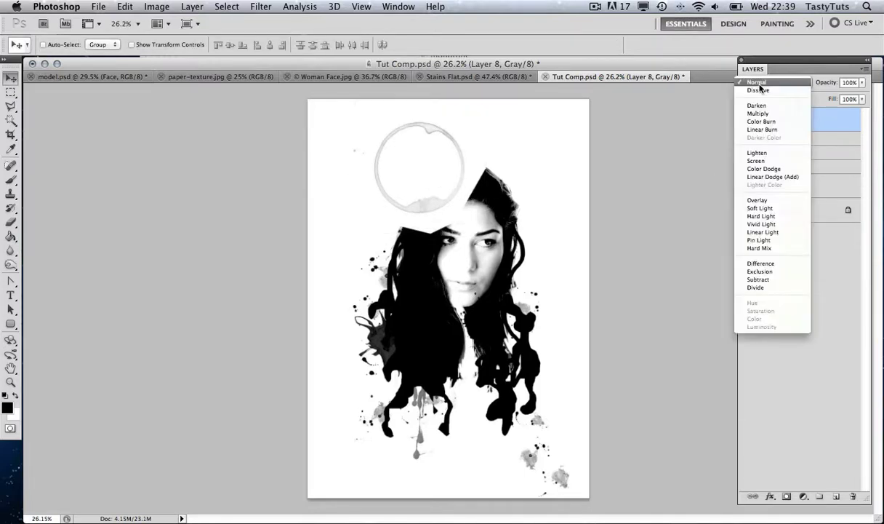
pyautogui.click(758, 113)
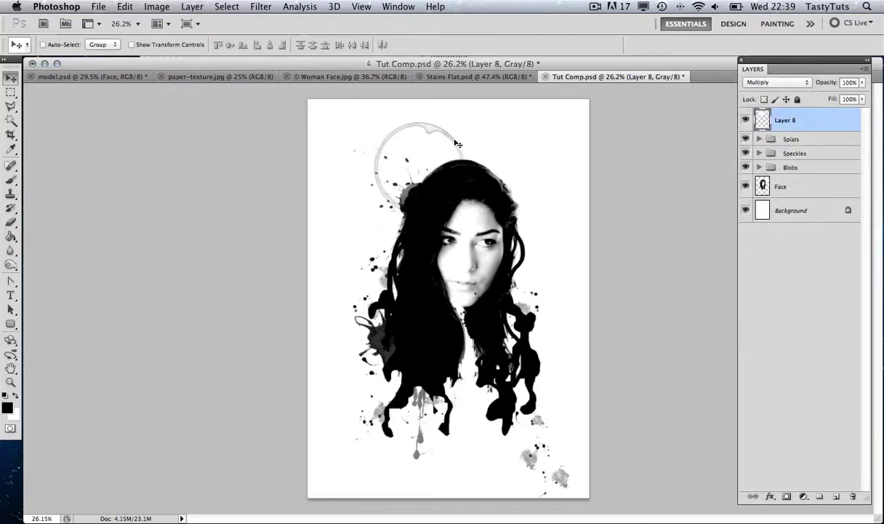
# Step: Darken the coffee ring layer using Levels with a black input of 138 and a white input of 246, and return to Stains Flat.psd
pyautogui.click(457, 77)
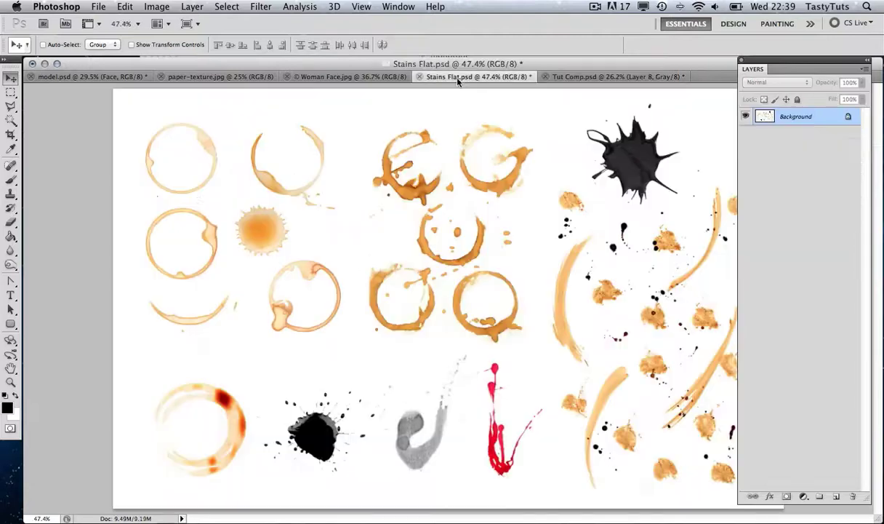
pyautogui.click(579, 80)
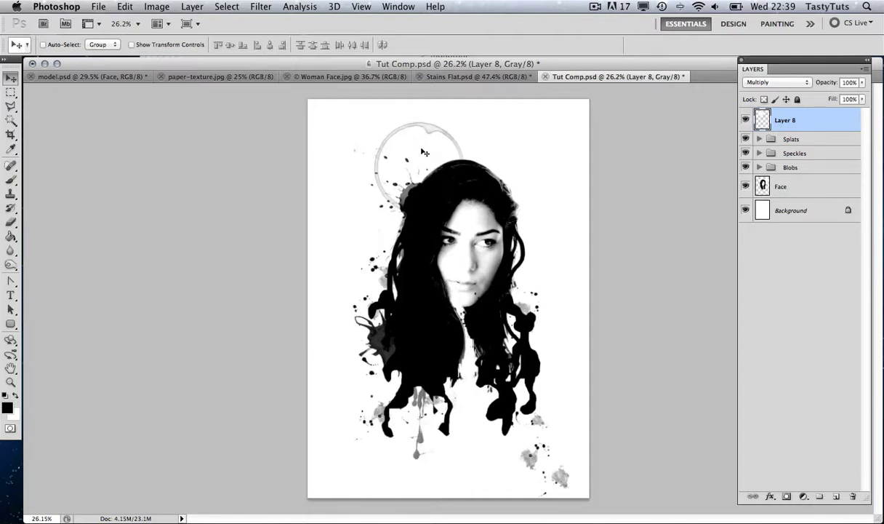
pyautogui.press('super+l')
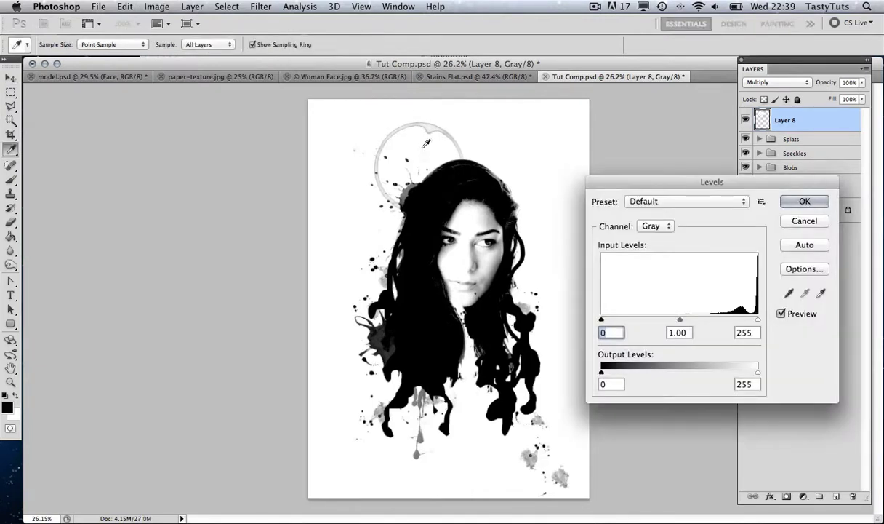
pyautogui.moveTo(757, 319)
pyautogui.mouseDown()
pyautogui.moveTo(741, 320)
pyautogui.moveTo(752, 320)
pyautogui.mouseUp()
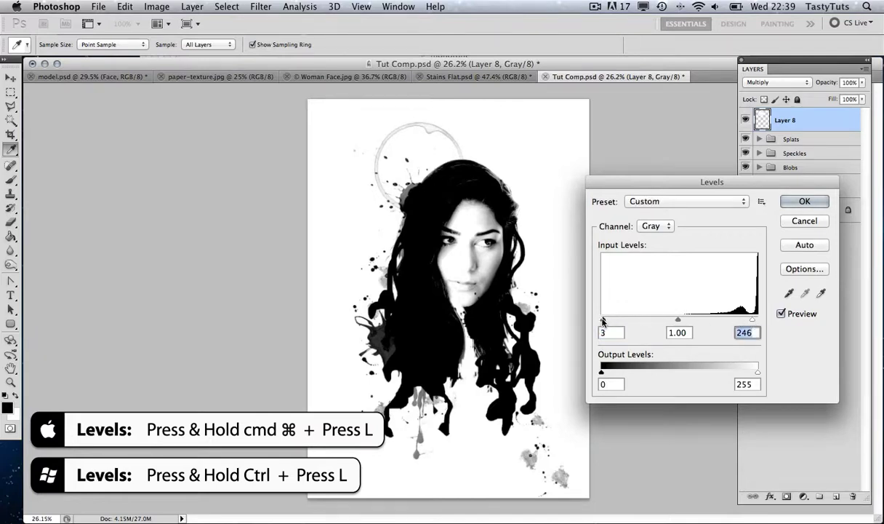
pyautogui.moveTo(601, 319); pyautogui.dragTo(687, 323)
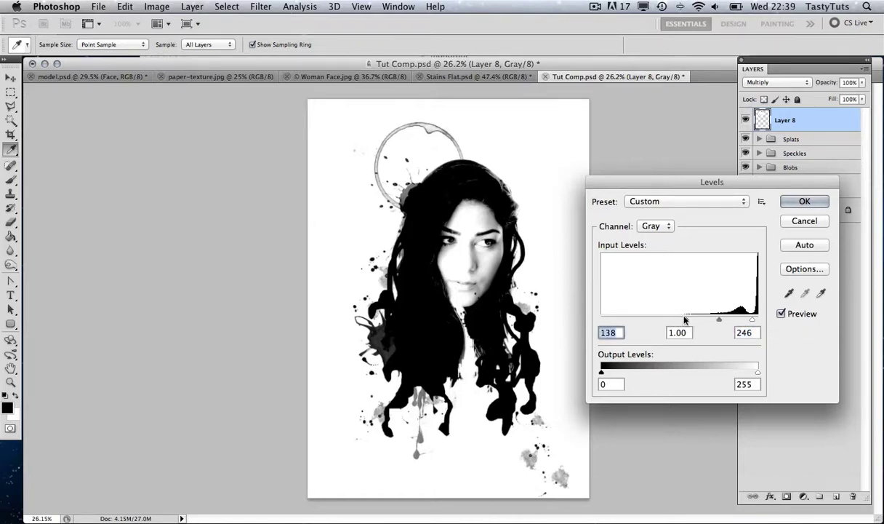
pyautogui.click(805, 202)
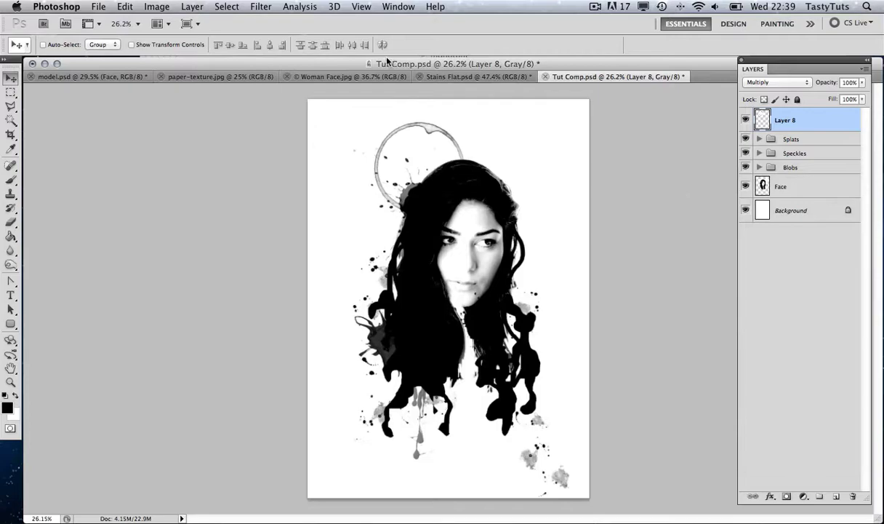
pyautogui.click(427, 74)
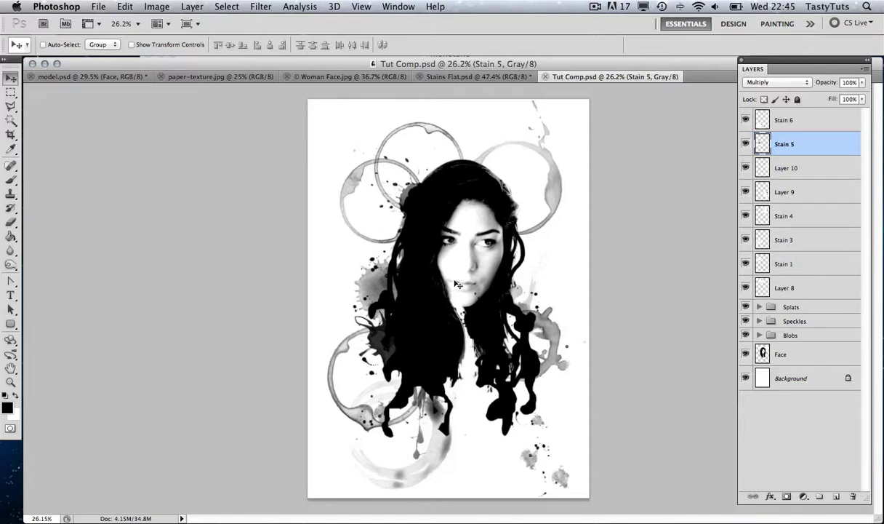
# Step: Group the eight stain layers, from Stain 6 down to Layer 8, and name the group "Stains"
pyautogui.click(774, 122)
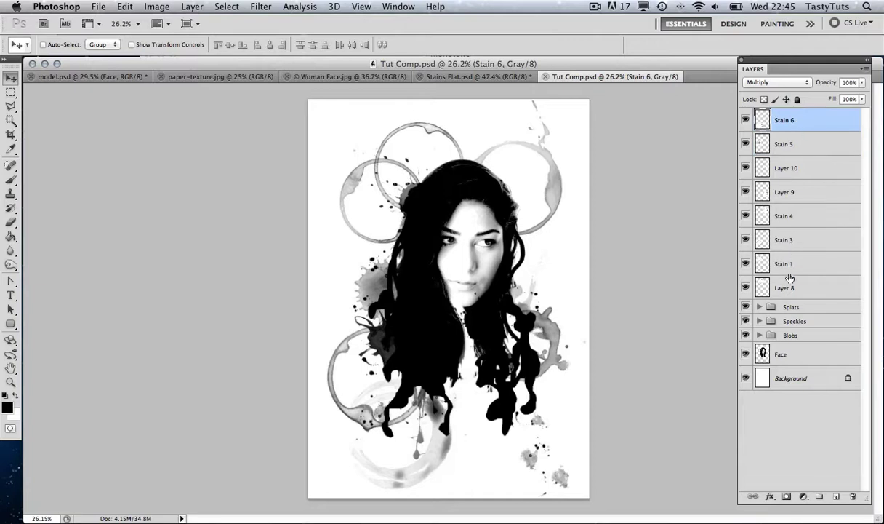
pyautogui.click(789, 282)
pyautogui.click(796, 122)
pyautogui.keyDown('shift'); pyautogui.click(815, 282); pyautogui.keyUp('shift')
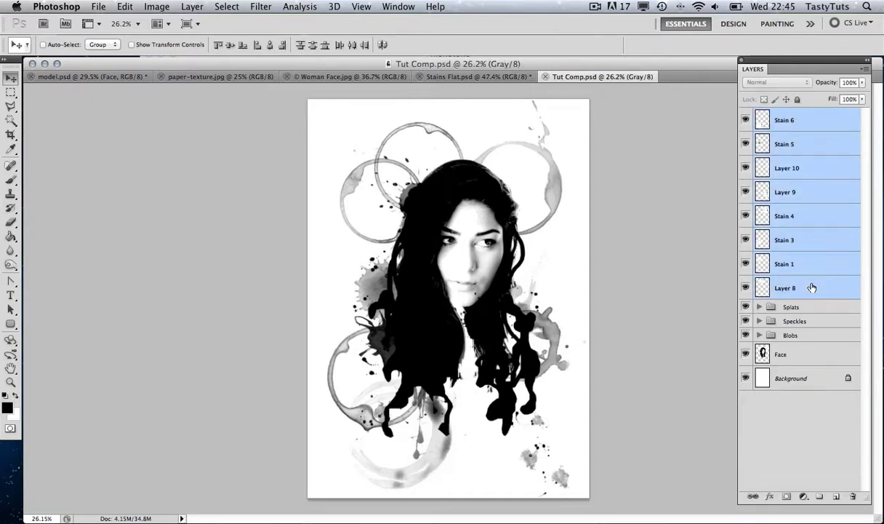
pyautogui.press('super+g')
pyautogui.doubleClick(820, 116)
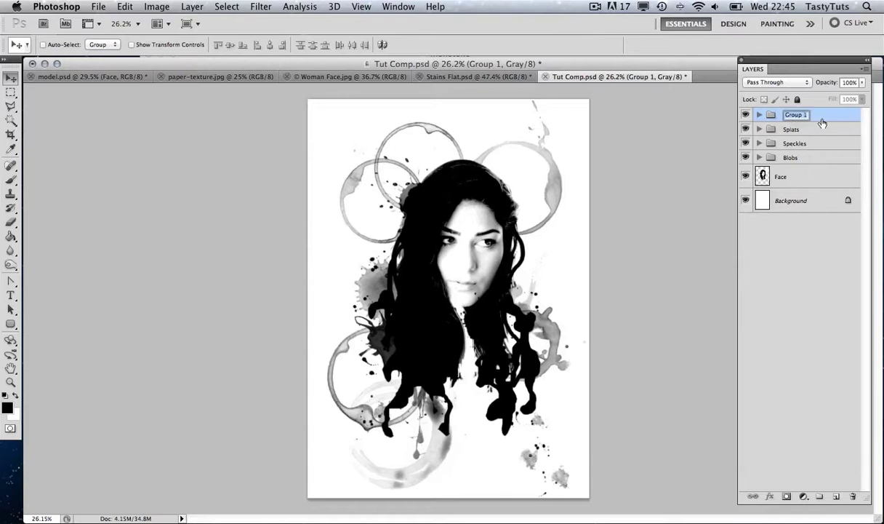
pyautogui.write('Stains')
pyautogui.click(830, 130)
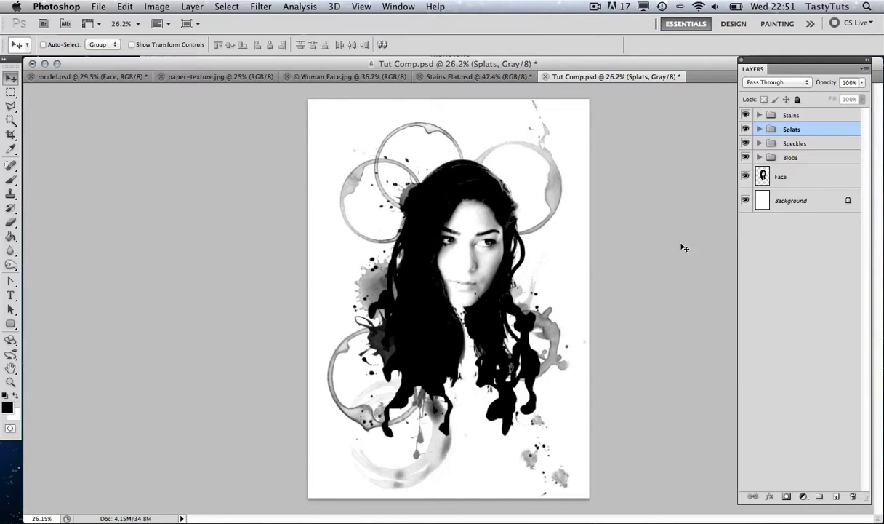
# Step: Save the layered composition as a new Photoshop file named "Tut Black and White.psd" in the Images folder
pyautogui.press('super+shift+s')
pyautogui.press('Right')
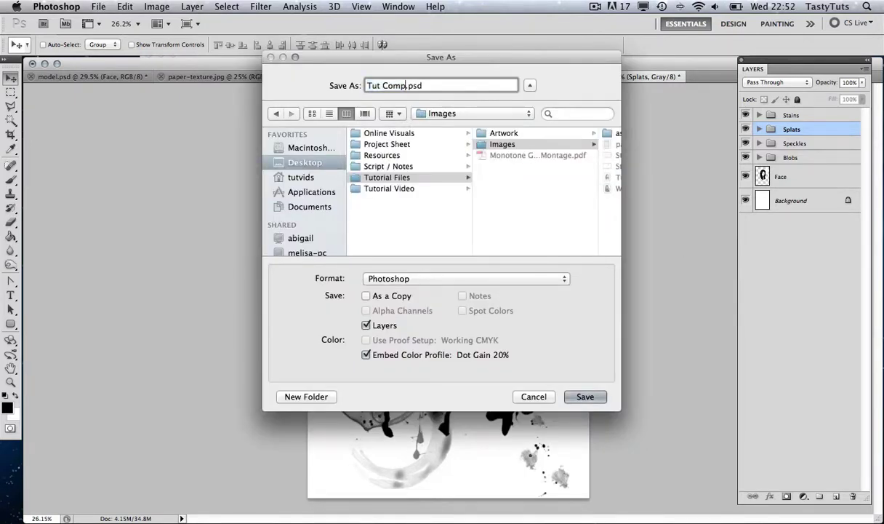
pyautogui.press('BackSpace')
pyautogui.press('BackSpace')
pyautogui.press('BackSpace')
pyautogui.press('BackSpace')
pyautogui.write('Black and W')
pyautogui.write('hite')
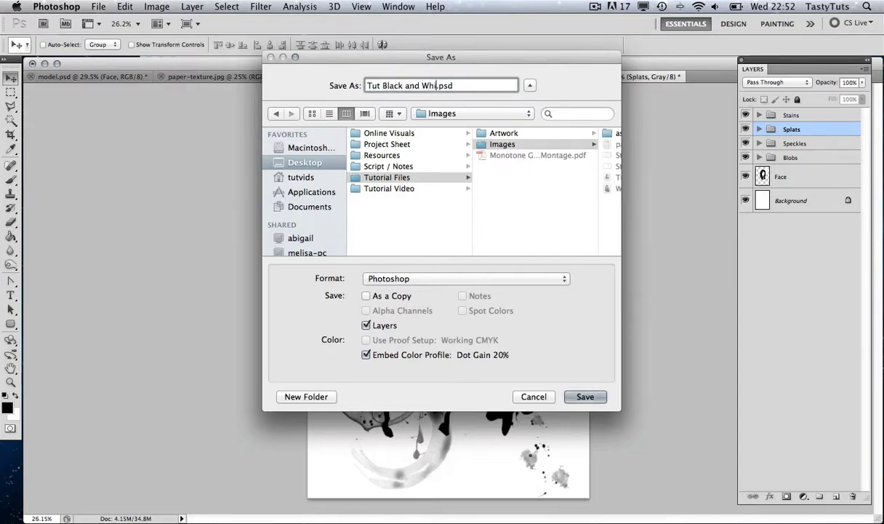
pyautogui.click(577, 395)
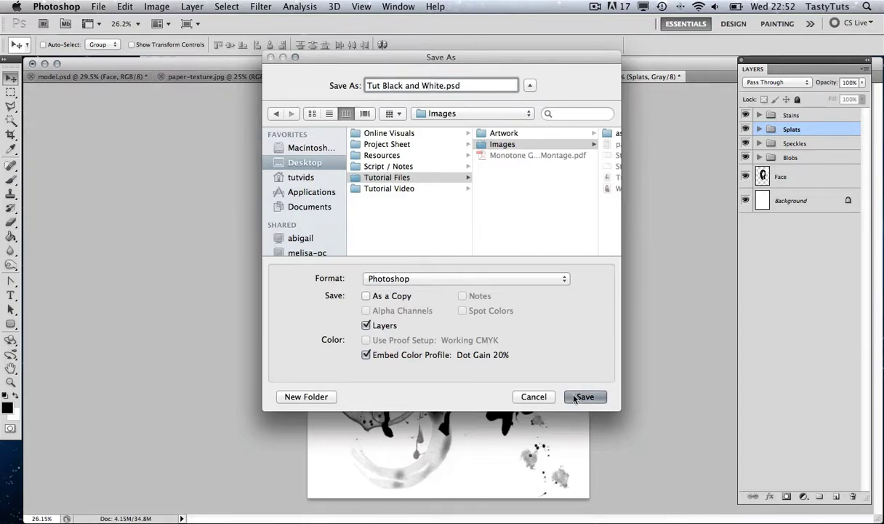
pyautogui.click(571, 225)
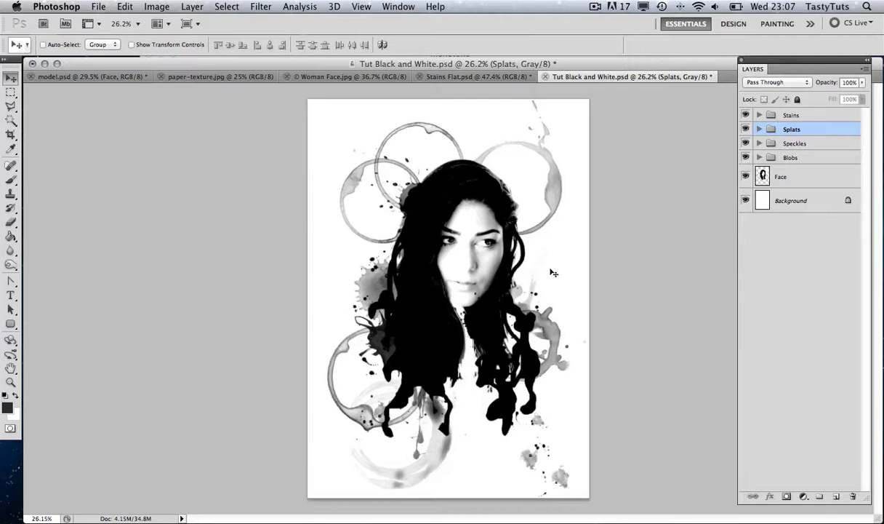
# Step: Convert the image from grayscale to a Duotone of type Monotone with the ink colour set to dark magenta #840c45
pyautogui.click(158, 7)
pyautogui.moveTo(162, 22)
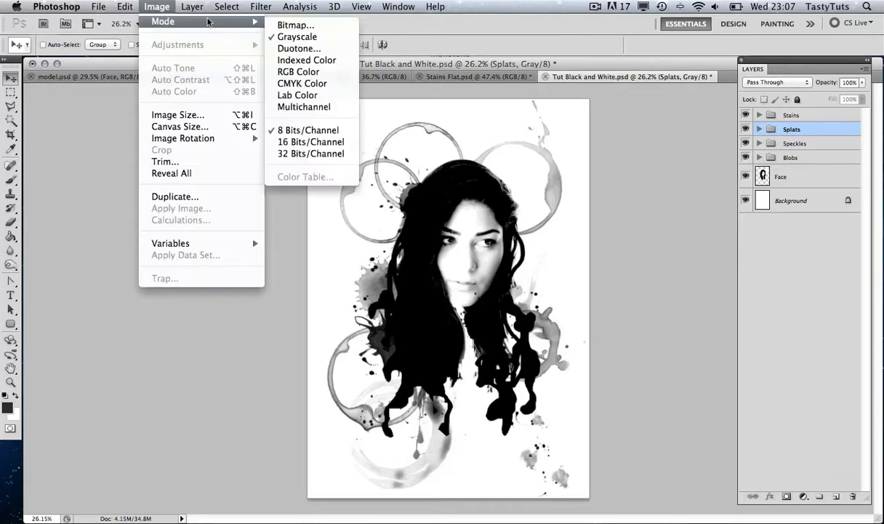
pyautogui.click(282, 46)
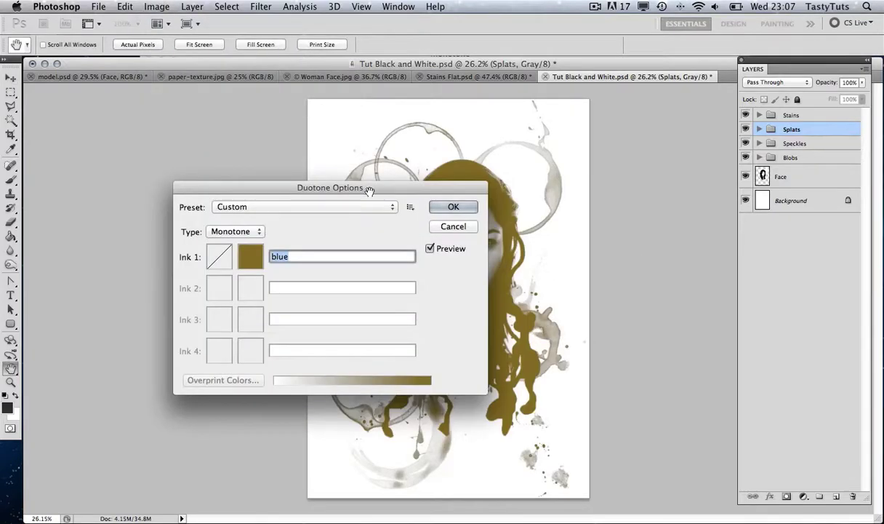
pyautogui.moveTo(300, 187); pyautogui.dragTo(696, 209)
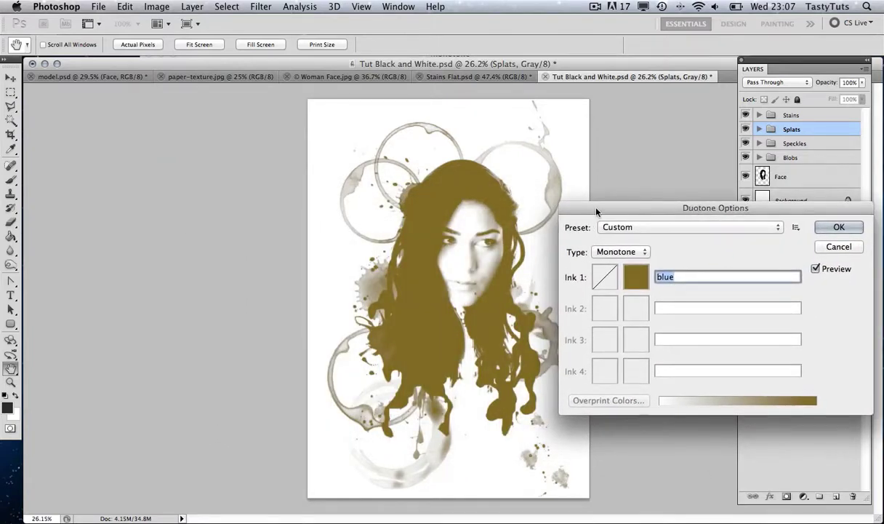
pyautogui.moveTo(596, 211); pyautogui.dragTo(630, 201)
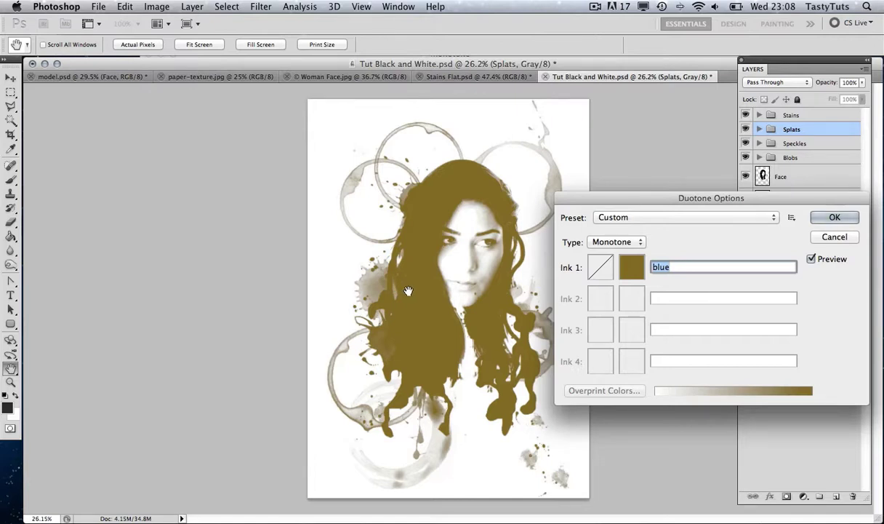
pyautogui.click(631, 266)
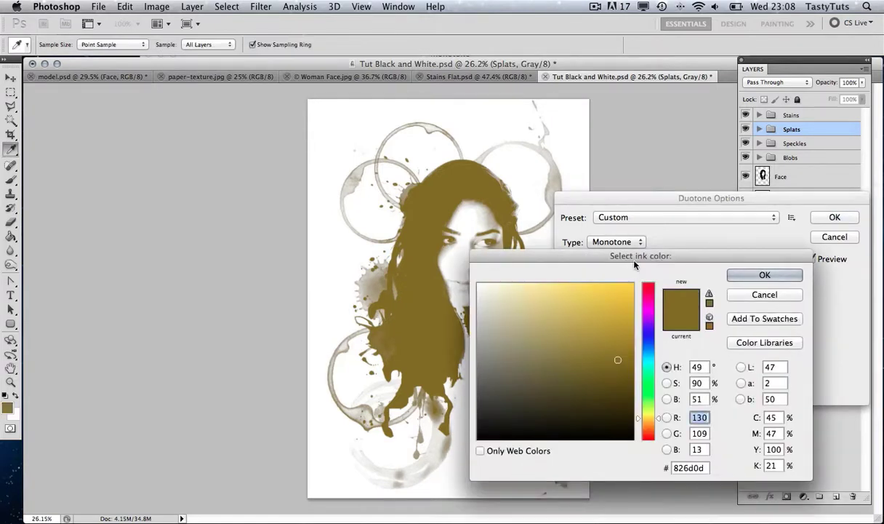
pyautogui.click(650, 296)
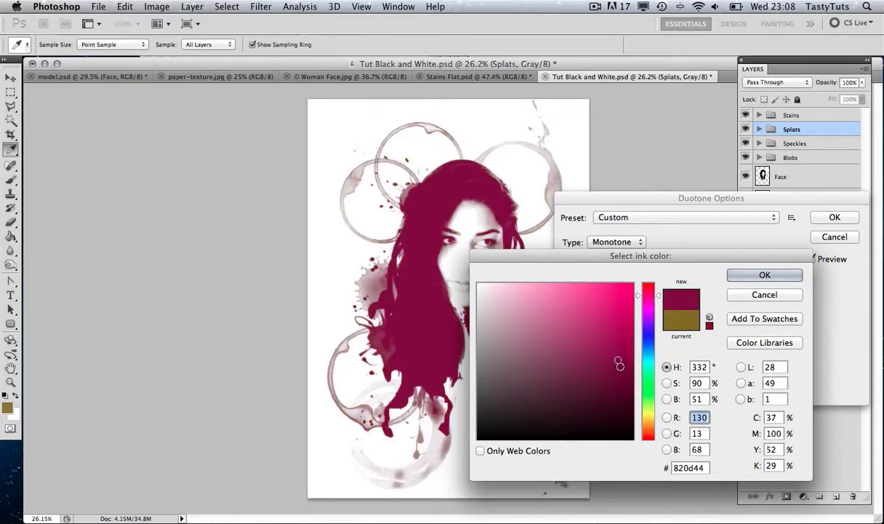
pyautogui.moveTo(619, 365)
pyautogui.mouseDown()
pyautogui.moveTo(627, 359)
pyautogui.moveTo(618, 358)
pyautogui.mouseUp()
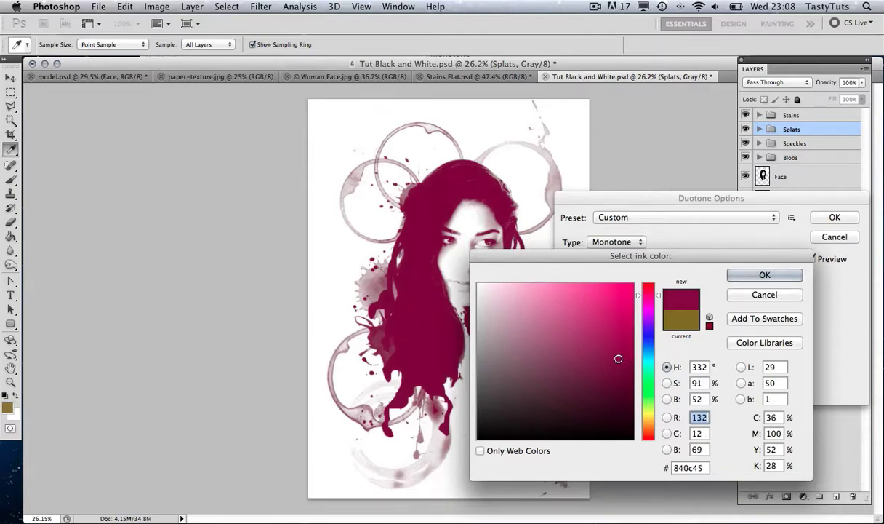
pyautogui.click(744, 276)
pyautogui.click(836, 217)
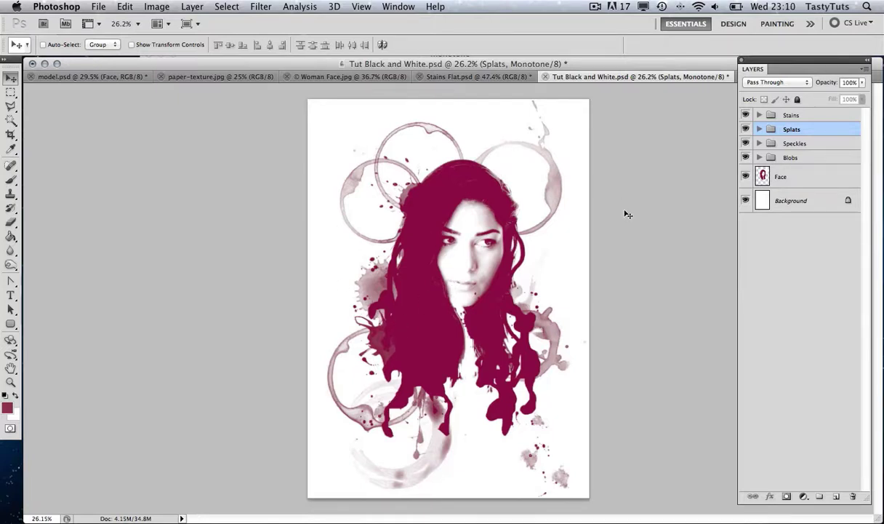
# Step: Create a new A3 International Paper document at 150 pixels/inch in RGB Color with a white background
pyautogui.press('super+n')
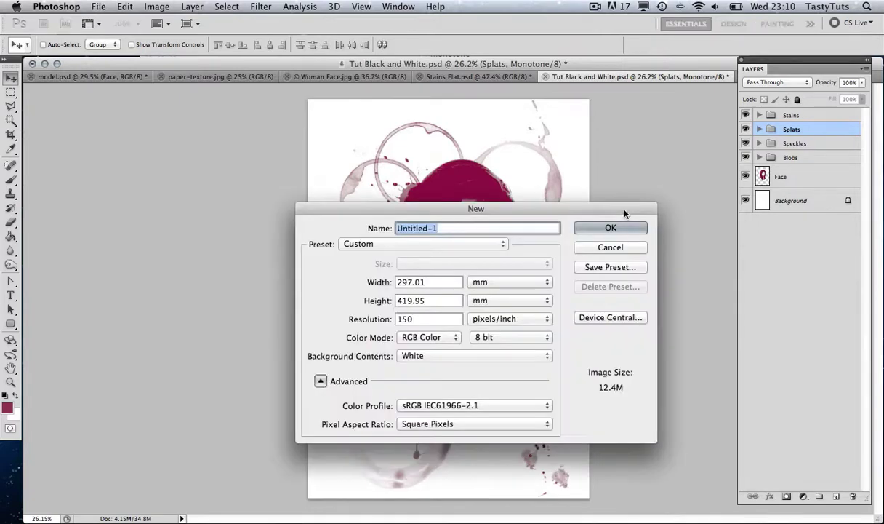
pyautogui.click(438, 248)
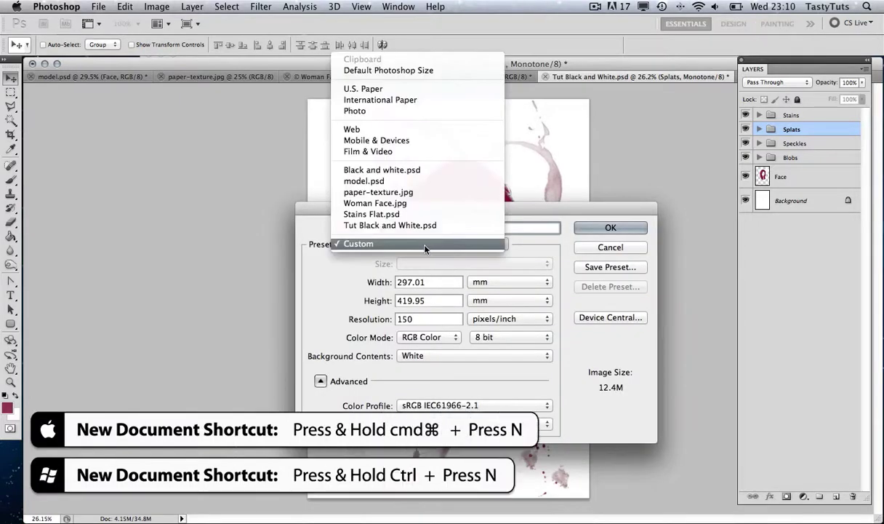
pyautogui.click(393, 101)
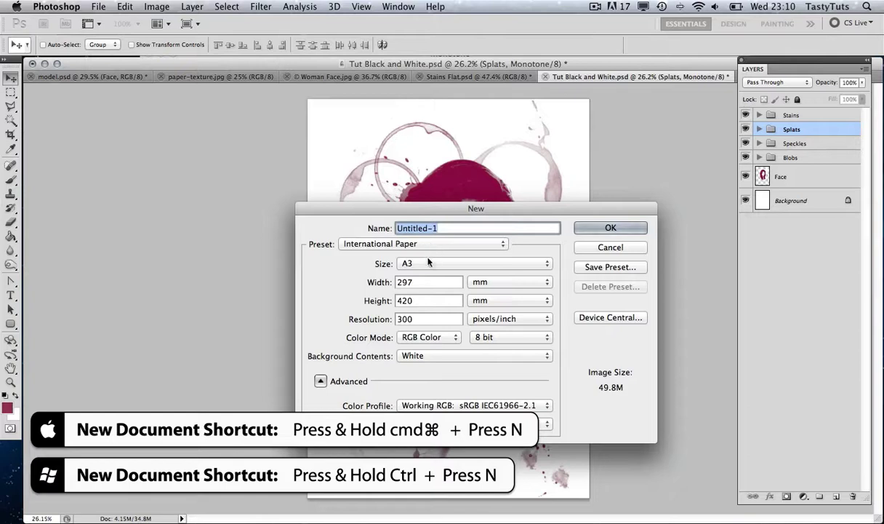
pyautogui.doubleClick(416, 318)
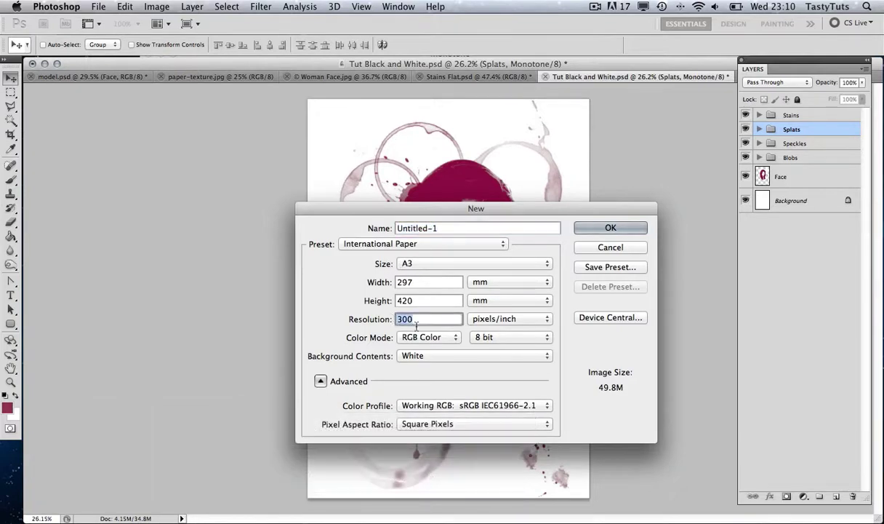
pyautogui.write('150')
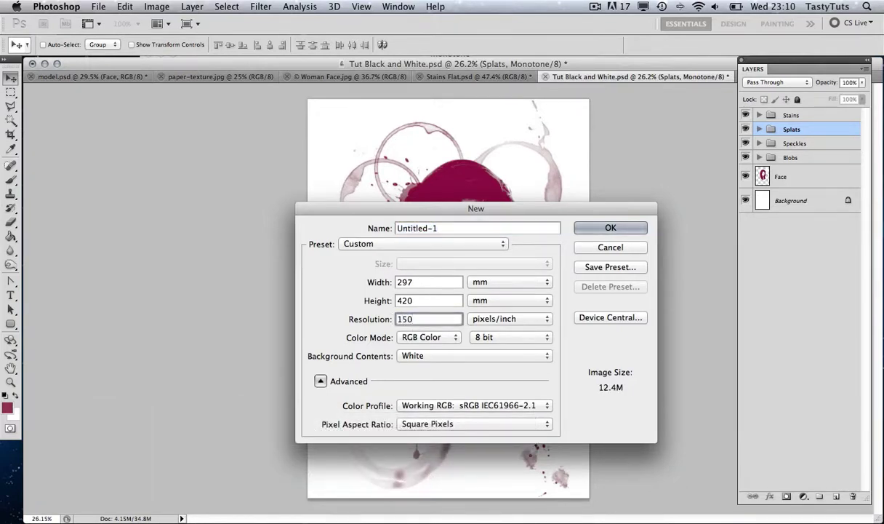
pyautogui.click(600, 227)
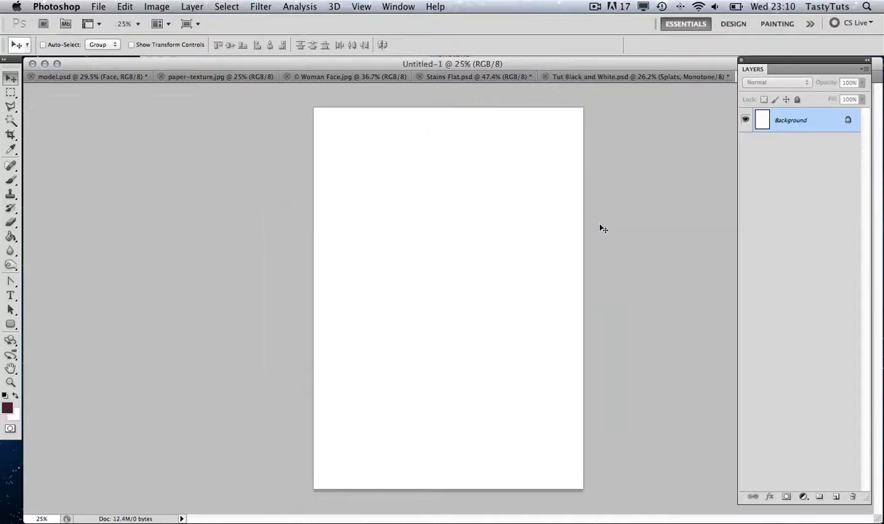
# Step: Copy the whole paper-texture.jpg image and paste it into the new Untitled-1 document
pyautogui.click(199, 76)
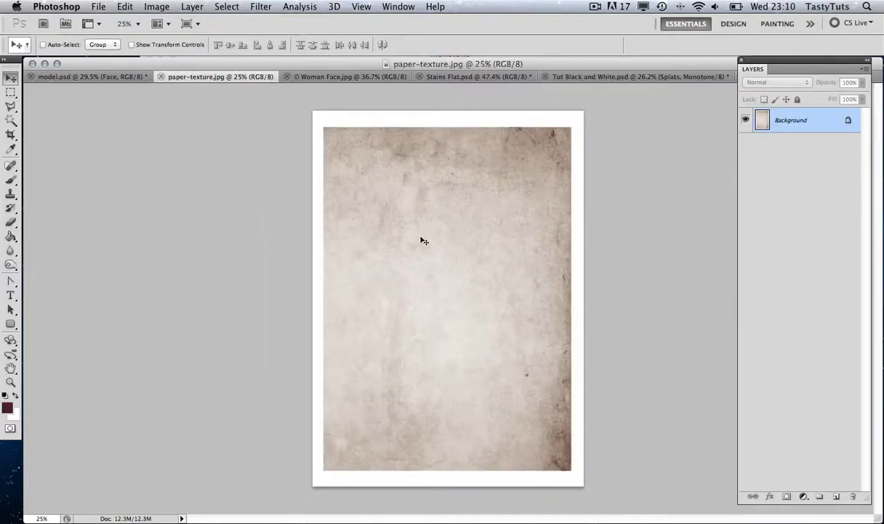
pyautogui.press('super+a')
pyautogui.moveTo(764, 65); pyautogui.dragTo(706, 76)
pyautogui.moveTo(779, 75)
pyautogui.mouseDown()
pyautogui.moveTo(776, 96)
pyautogui.moveTo(785, 91)
pyautogui.mouseUp()
pyautogui.press('super+n')
pyautogui.press('Return')
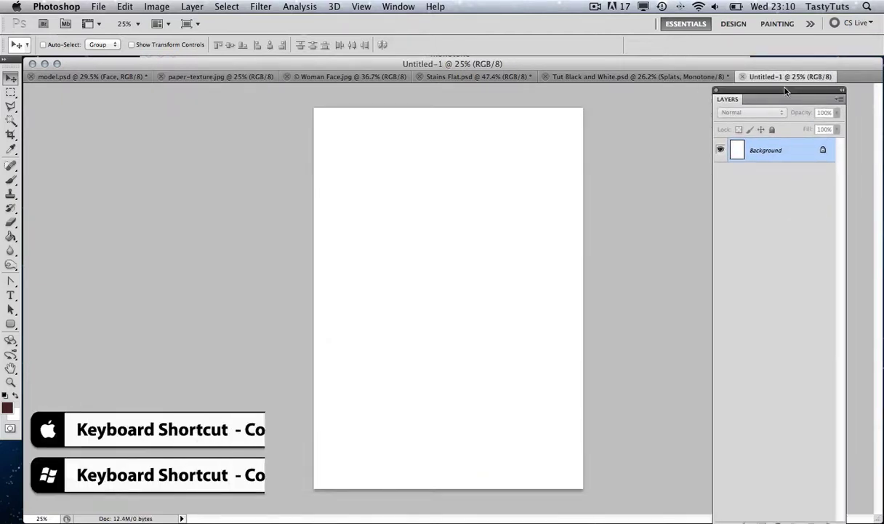
pyautogui.press('super+v')
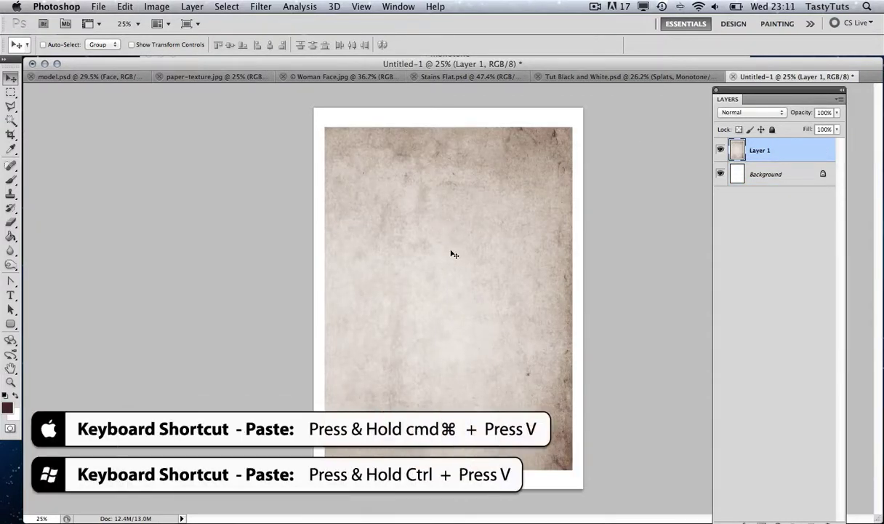
# Step: Adjust the pasted paper texture's vertical position so it sits centred on the page with an even white border
pyautogui.moveTo(454, 250)
pyautogui.mouseDown()
pyautogui.moveTo(460, 247)
pyautogui.moveTo(451, 250)
pyautogui.mouseUp()
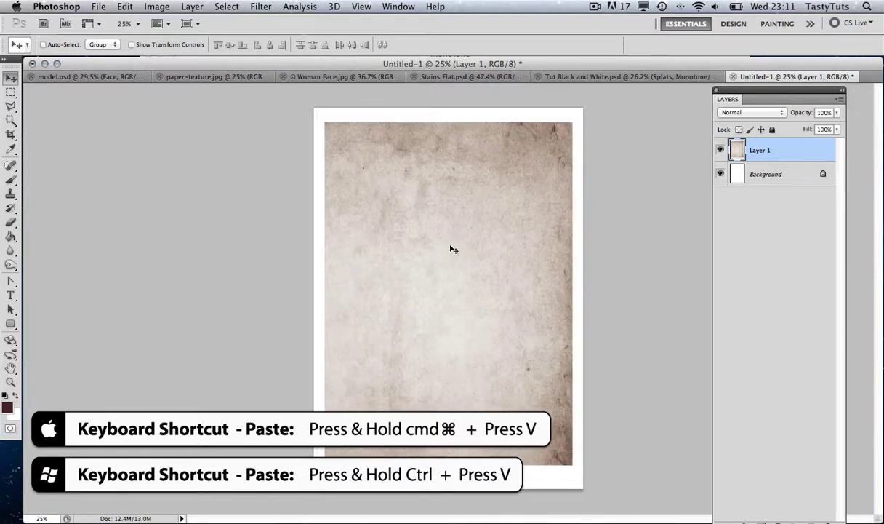
pyautogui.press('Down')
pyautogui.press('Down')
pyautogui.press('Down')
pyautogui.press('Down')
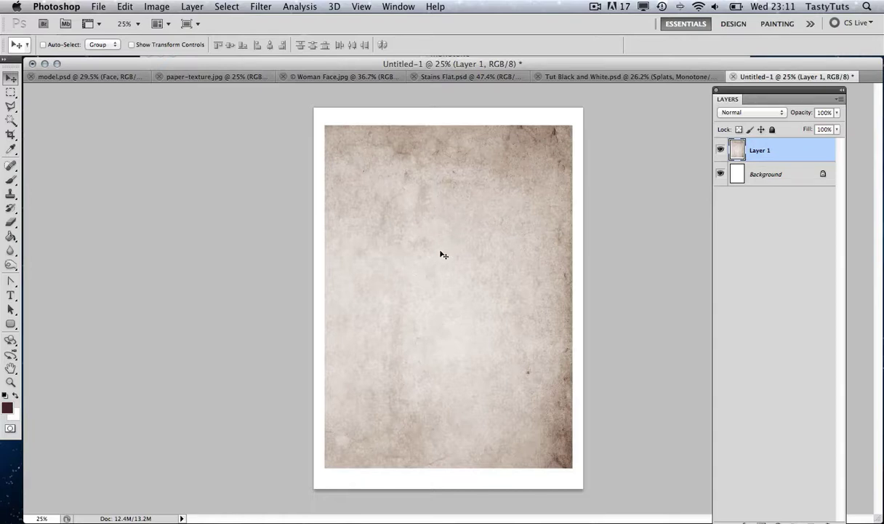
# Step: Desaturate the paper texture layer using Hue/Saturation with a Saturation of -42
pyautogui.press('super+u')
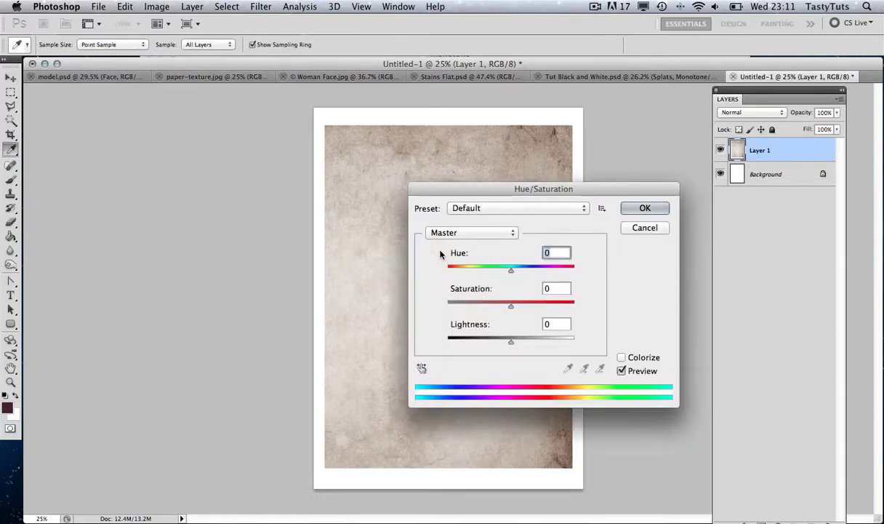
pyautogui.moveTo(480, 195); pyautogui.dragTo(650, 184)
pyautogui.moveTo(682, 297); pyautogui.dragTo(654, 297)
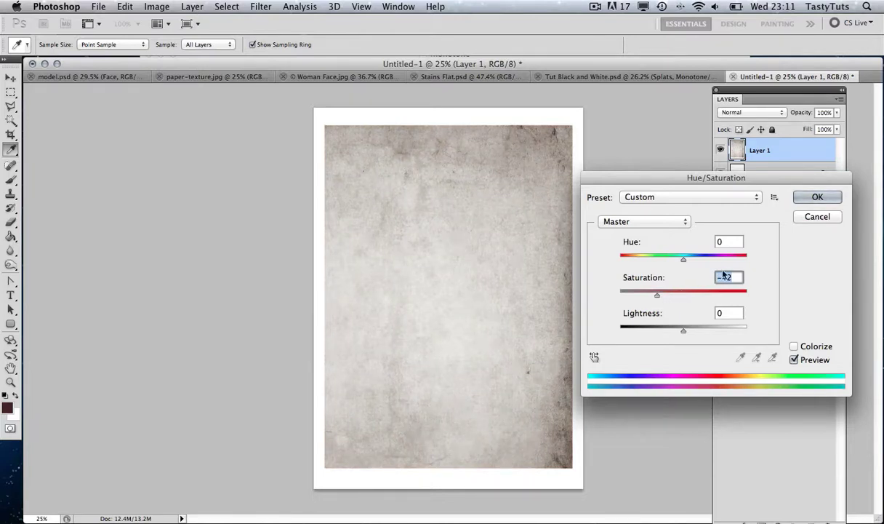
pyautogui.click(816, 198)
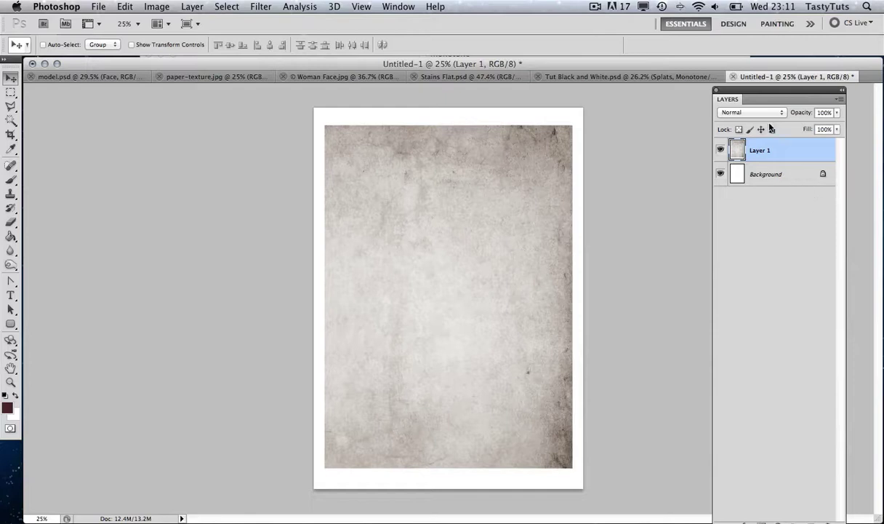
# Step: Rename the paper texture layer "Paper"
pyautogui.doubleClick(759, 155)
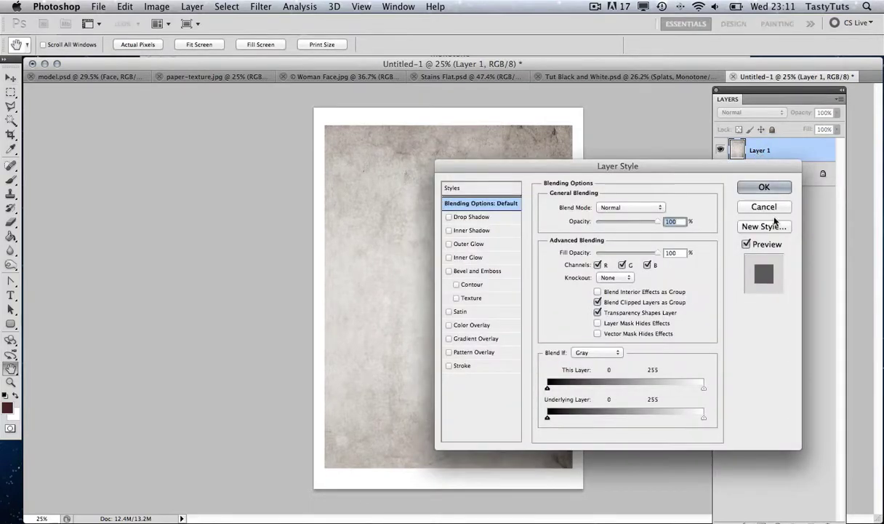
pyautogui.click(775, 205)
pyautogui.doubleClick(761, 153)
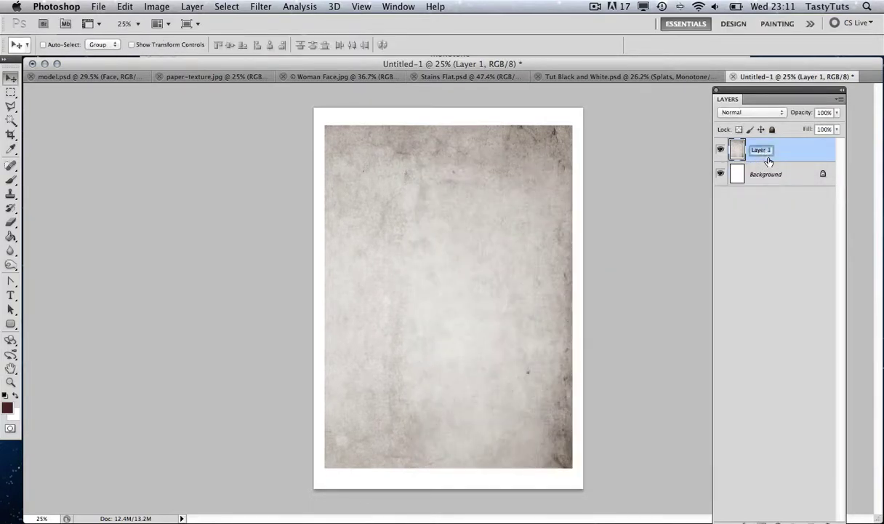
pyautogui.write('Paper')
pyautogui.press('Return')
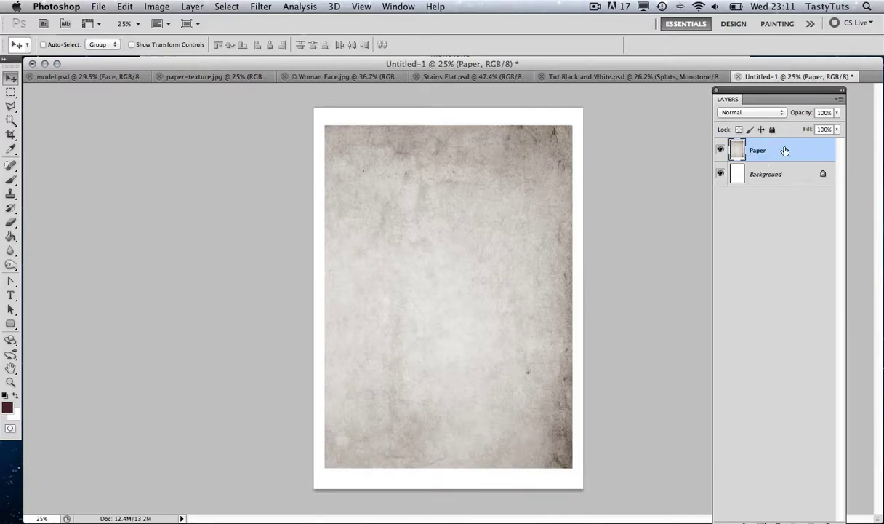
# Step: In Tut Black and White.psd, group everything from Stains down to the Face layer as "Face" and shift the artwork slightly up and left
pyautogui.click(623, 78)
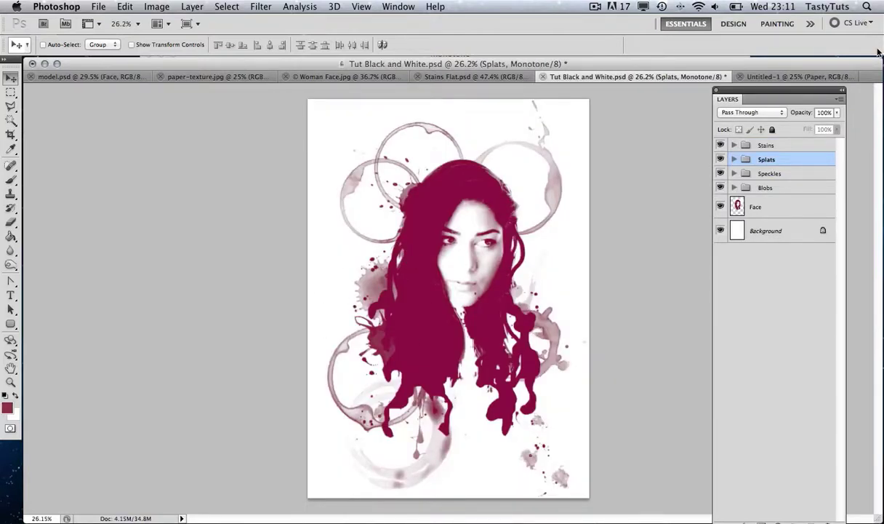
pyautogui.click(765, 77)
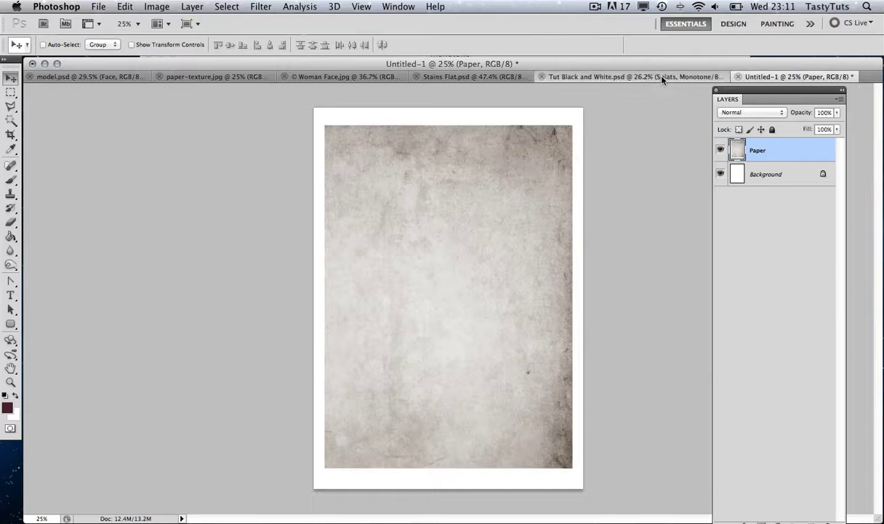
pyautogui.click(629, 76)
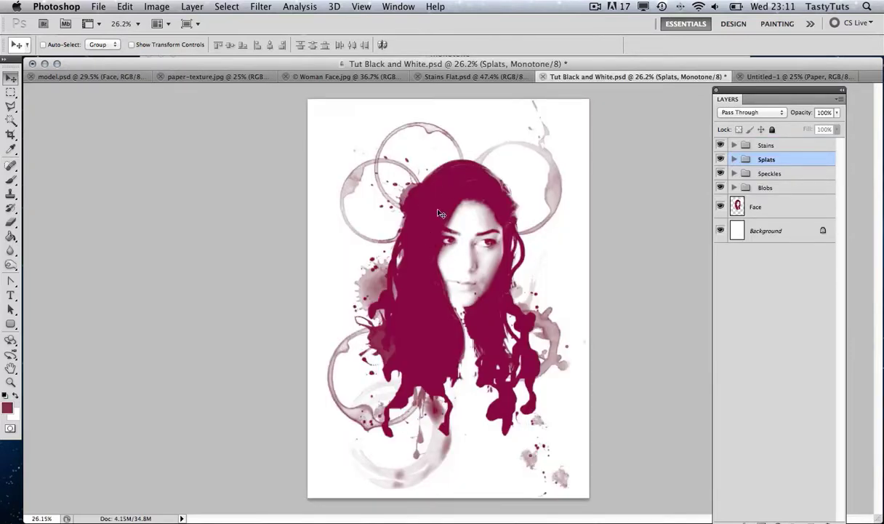
pyautogui.click(765, 146)
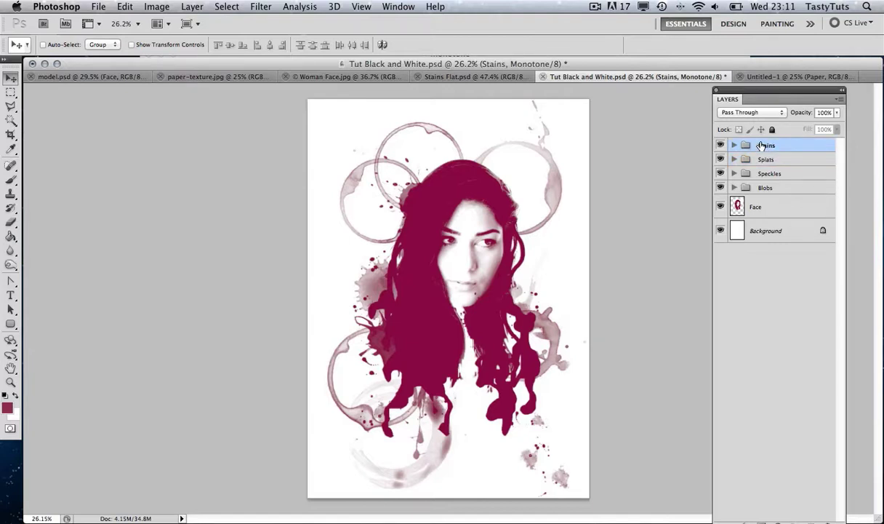
pyautogui.keyDown('shift'); pyautogui.click(767, 210); pyautogui.keyUp('shift')
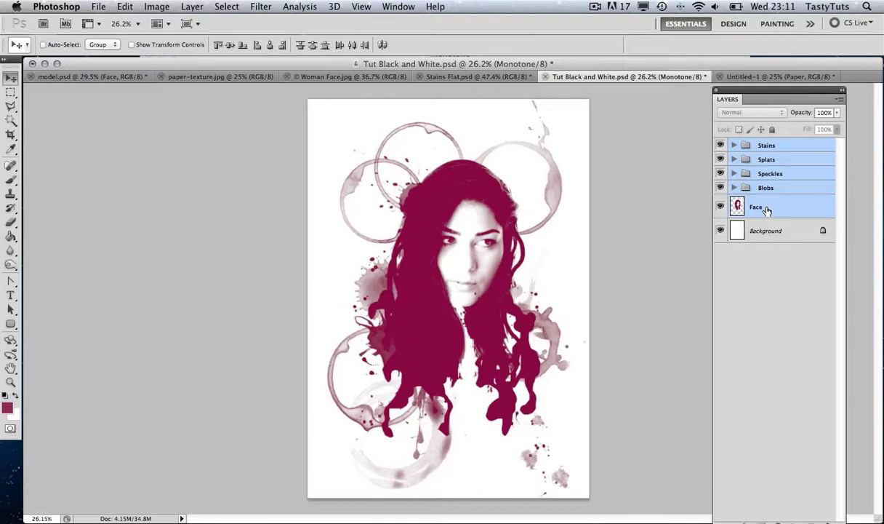
pyautogui.hotkey('ctrl', 'g')
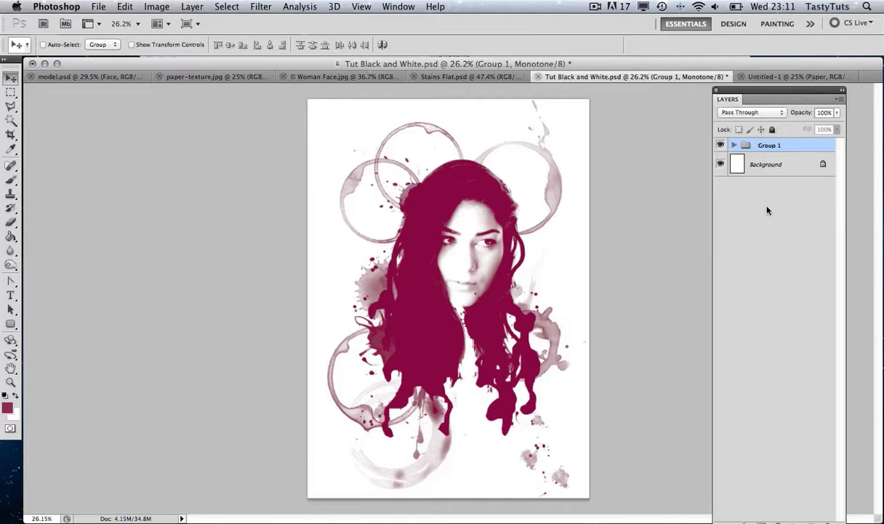
pyautogui.doubleClick(769, 146)
pyautogui.write('Face')
pyautogui.press('Return')
pyautogui.moveTo(456, 218); pyautogui.dragTo(441, 203)
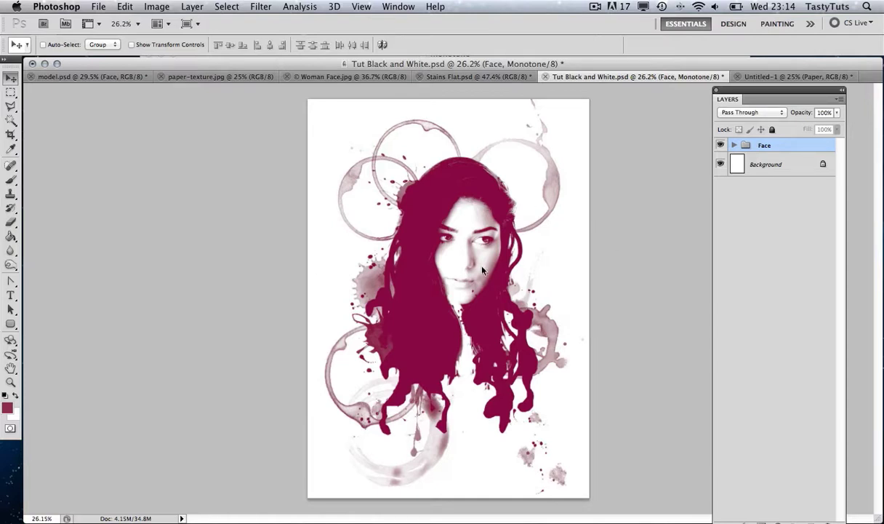
# Step: Expand the Face group and toggle the visibility of the Blobs group and Face layer to check what each contains
pyautogui.click(734, 145)
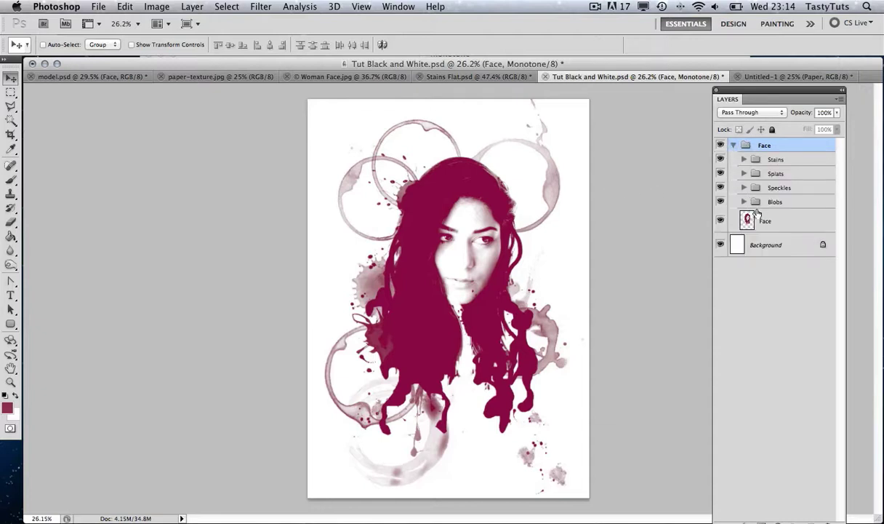
pyautogui.click(774, 201)
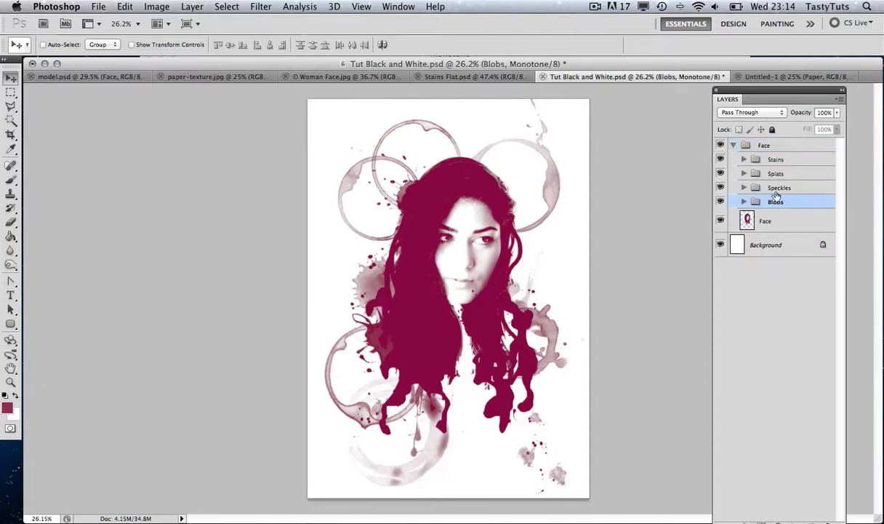
pyautogui.click(720, 221)
pyautogui.click(721, 221)
pyautogui.click(721, 202)
pyautogui.click(721, 202)
pyautogui.click(720, 201)
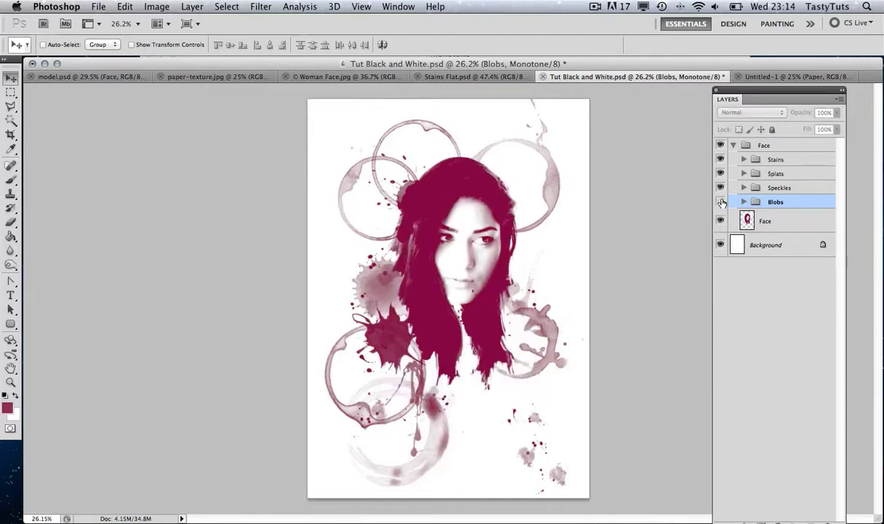
pyautogui.click(720, 201)
pyautogui.click(720, 221)
pyautogui.click(720, 222)
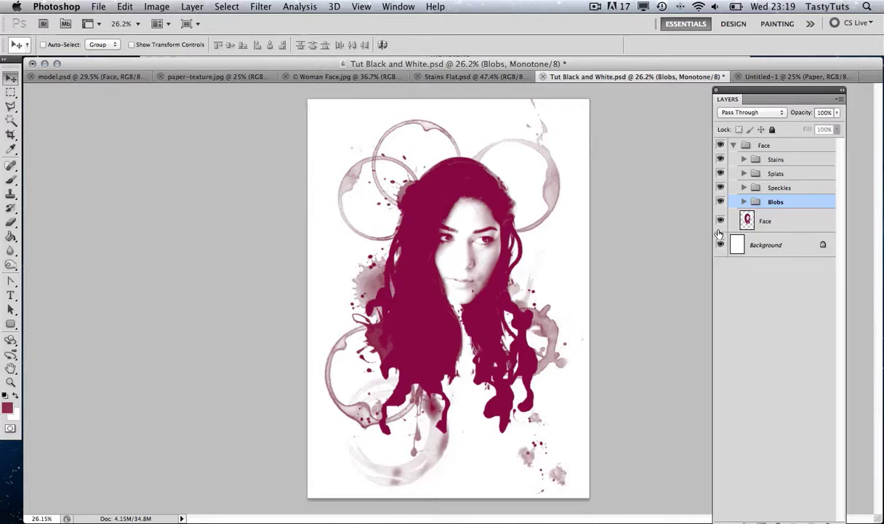
pyautogui.click(749, 213)
pyautogui.click(772, 202)
pyautogui.click(772, 215)
pyautogui.click(772, 202)
pyautogui.click(772, 215)
pyautogui.click(775, 202)
pyautogui.click(769, 221)
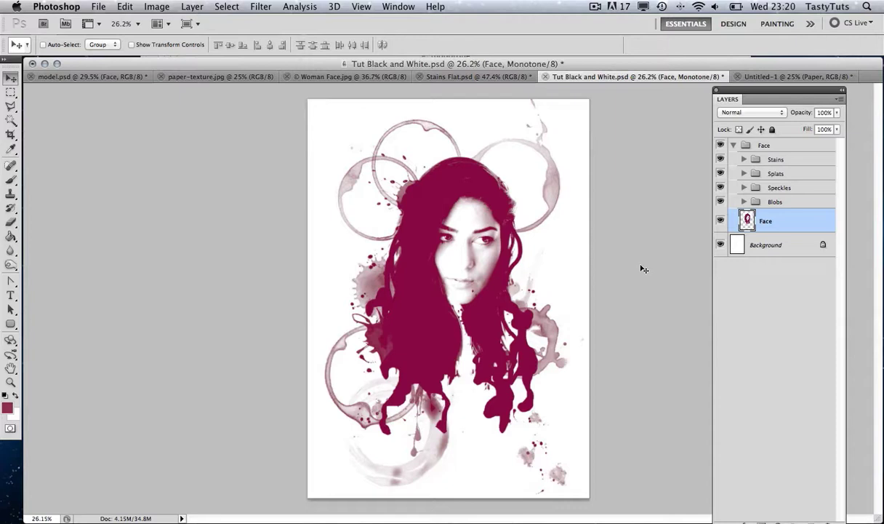
# Step: Group the Blobs group with the Face layer and name the new group "Backup"
pyautogui.click(772, 202)
pyautogui.keyDown('shift'); pyautogui.click(775, 219); pyautogui.keyUp('shift')
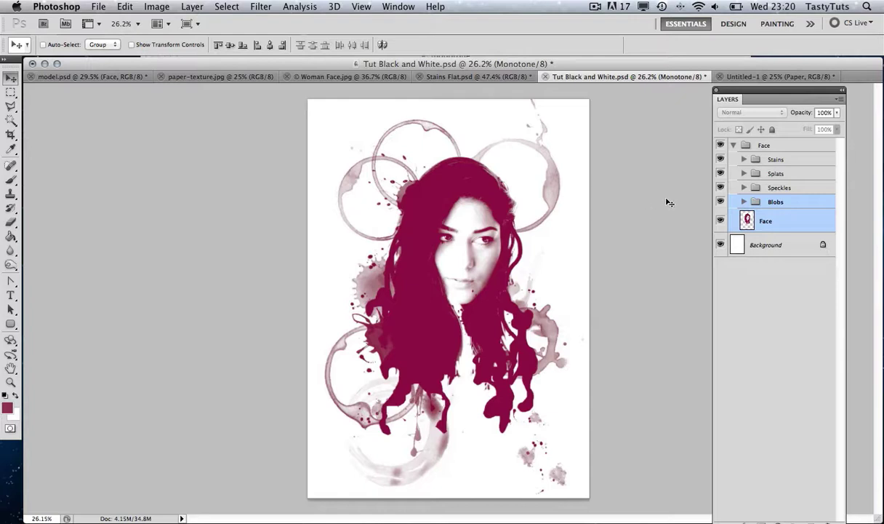
pyautogui.press('super+g')
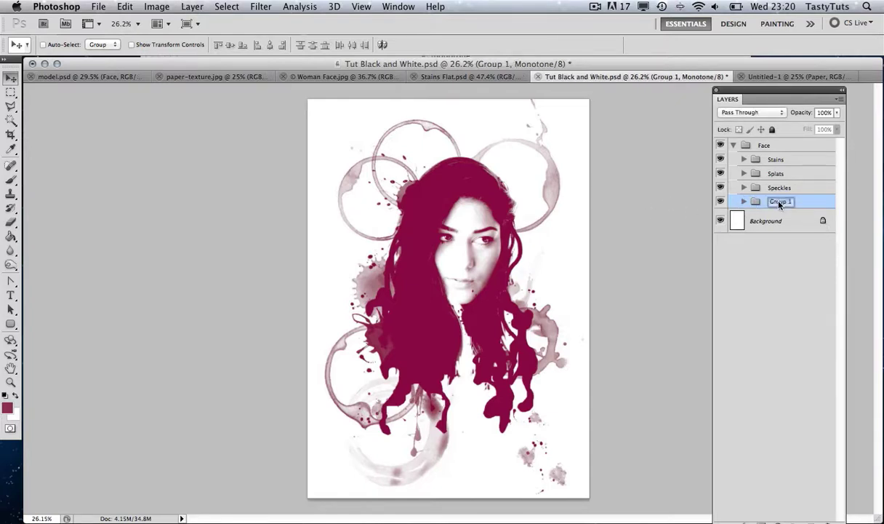
pyautogui.write('Backup')
pyautogui.press('Return')
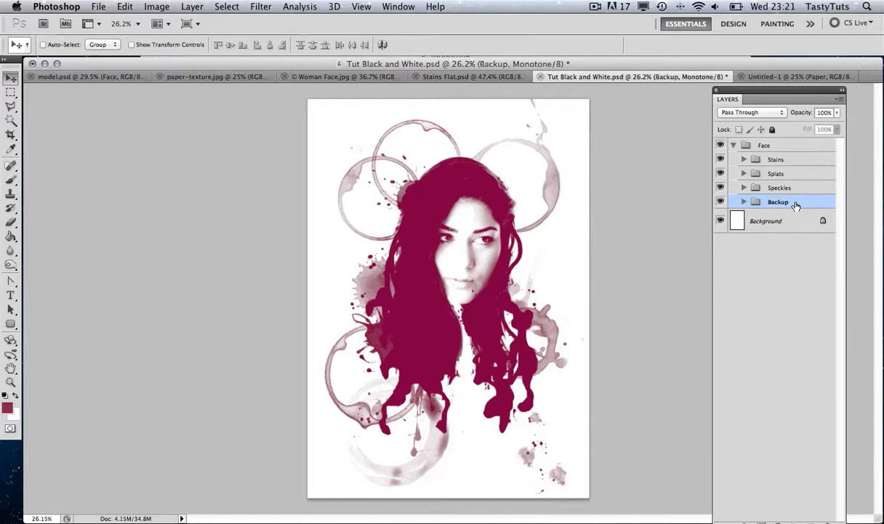
# Step: Duplicate the Backup group within the same document, keeping the default copy name
pyautogui.rightClick(801, 202)
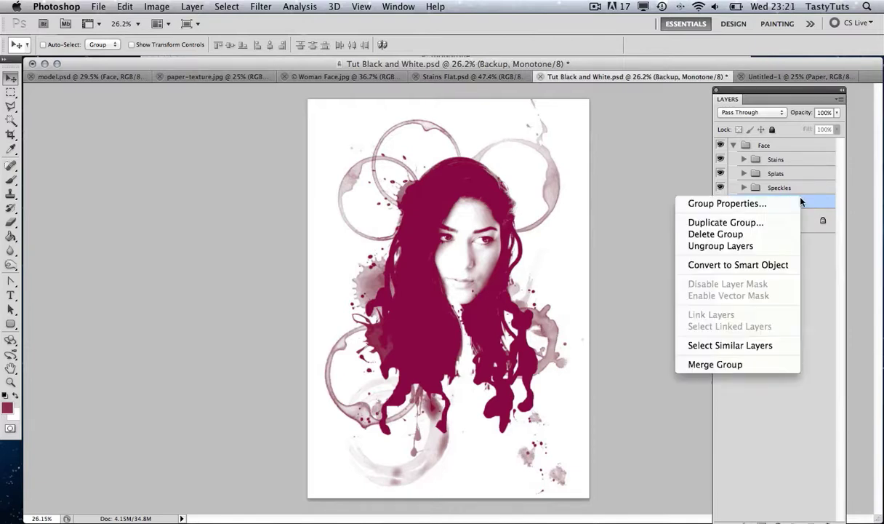
pyautogui.click(727, 221)
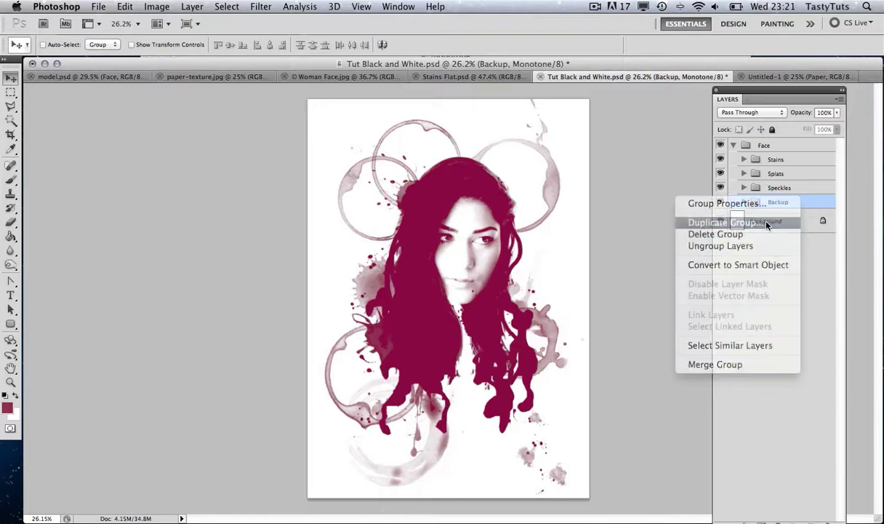
pyautogui.click(563, 217)
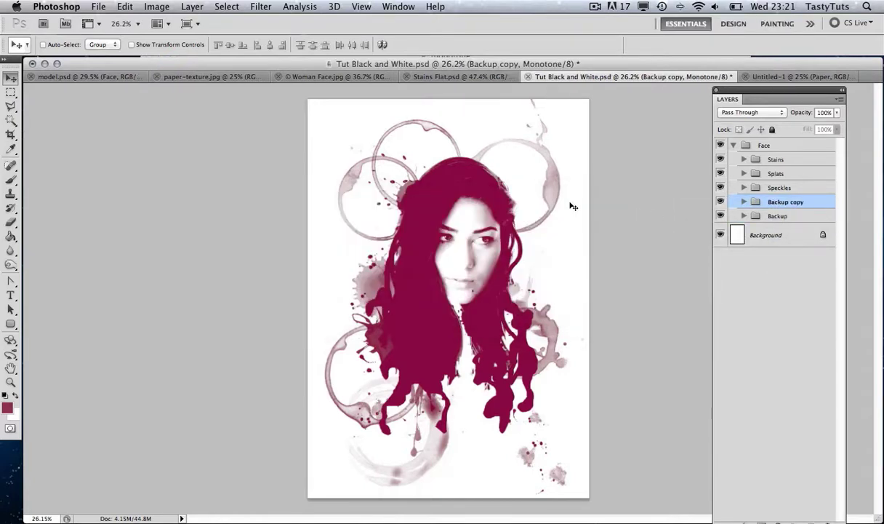
# Step: Merge the Backup copy group into a single layer and hide the original Backup group
pyautogui.press('super+e')
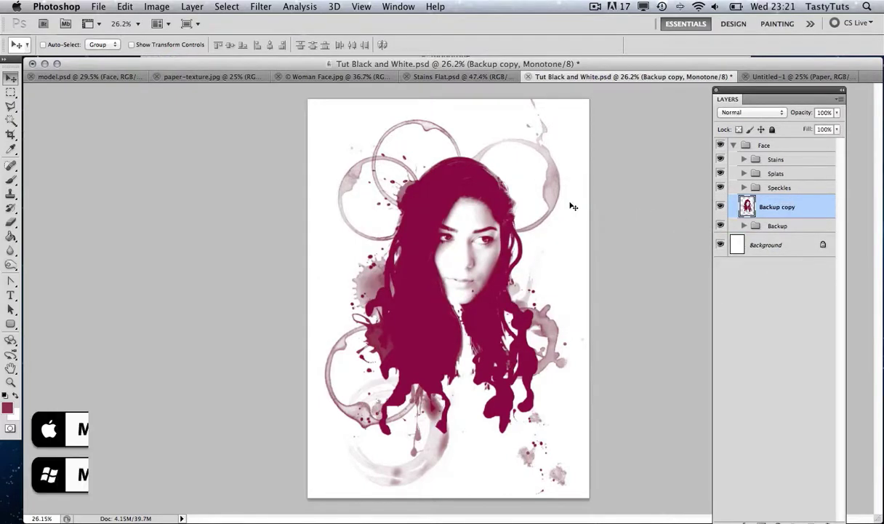
pyautogui.click(721, 226)
pyautogui.click(743, 226)
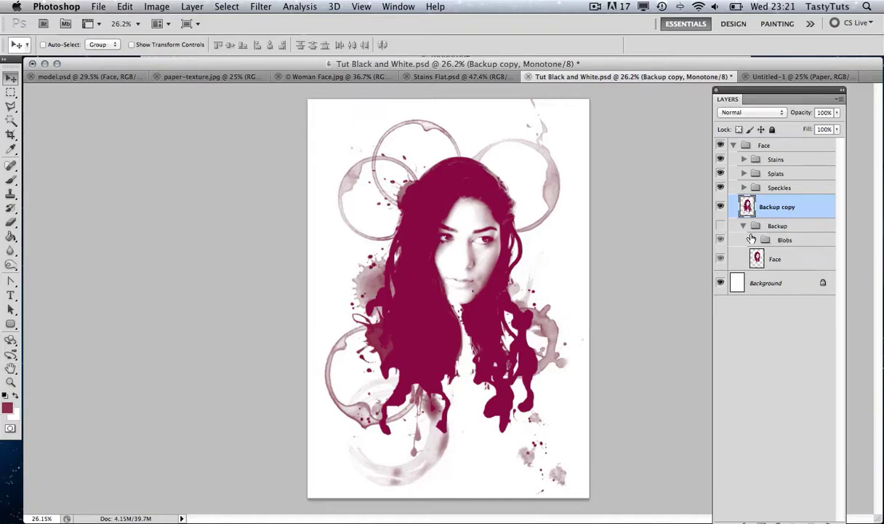
pyautogui.click(743, 225)
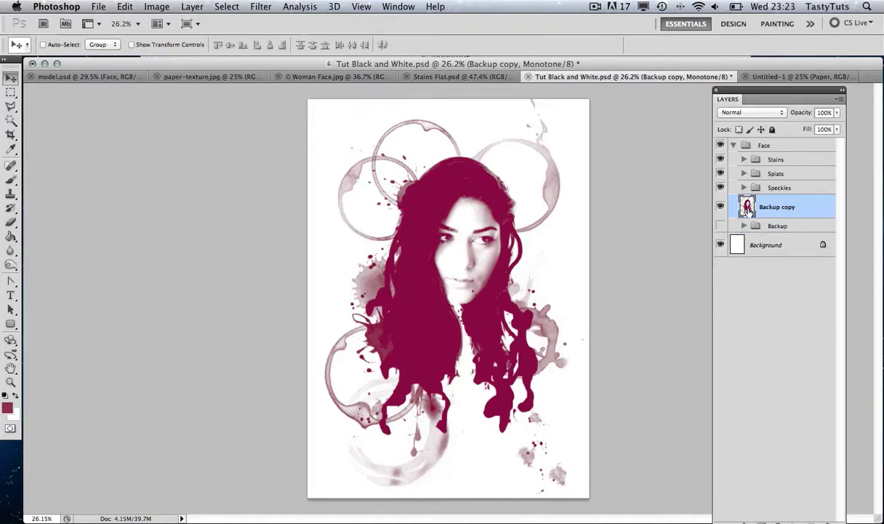
pyautogui.click(721, 207)
pyautogui.click(720, 207)
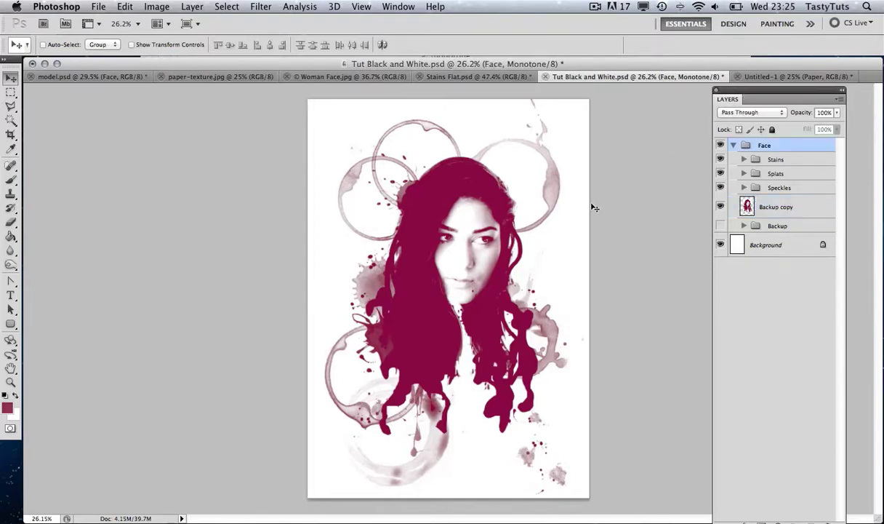
# Step: Copy the collapsed Face group into the Untitled-1 document and place it centrally over the paper texture
pyautogui.click(733, 145)
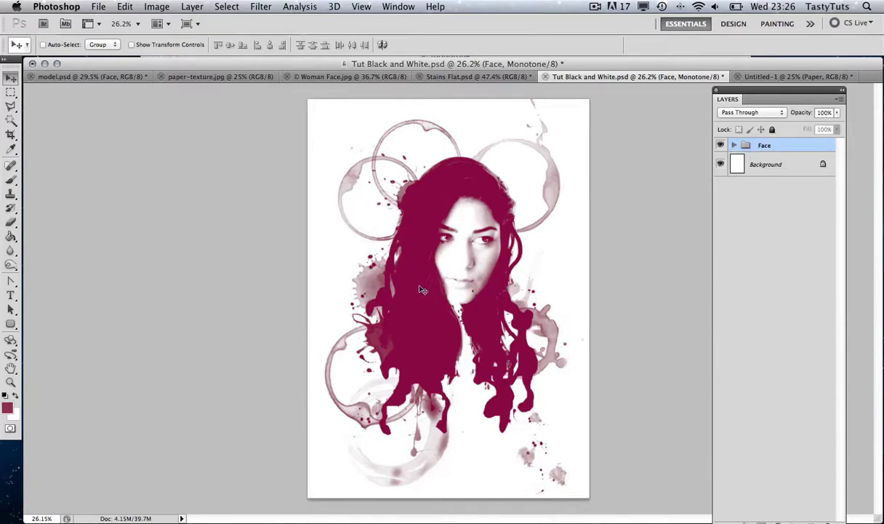
pyautogui.moveTo(422, 290); pyautogui.dragTo(430, 258)
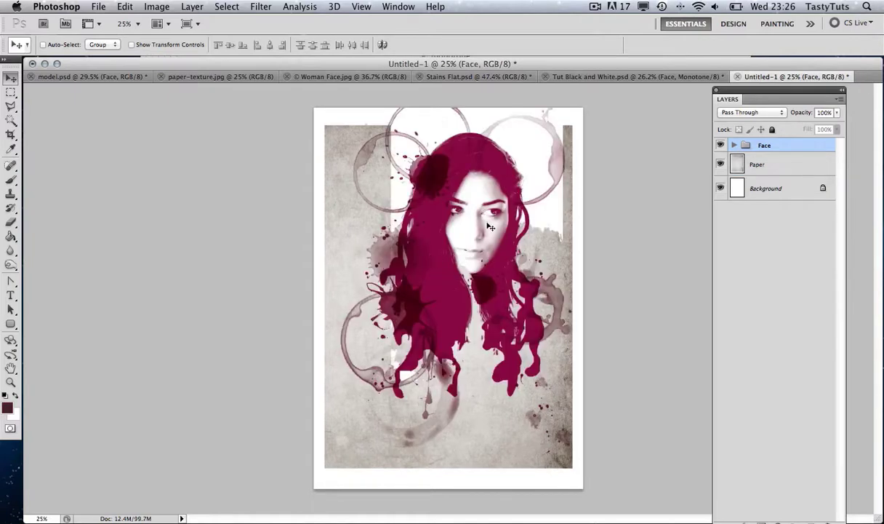
pyautogui.moveTo(491, 227); pyautogui.dragTo(487, 273)
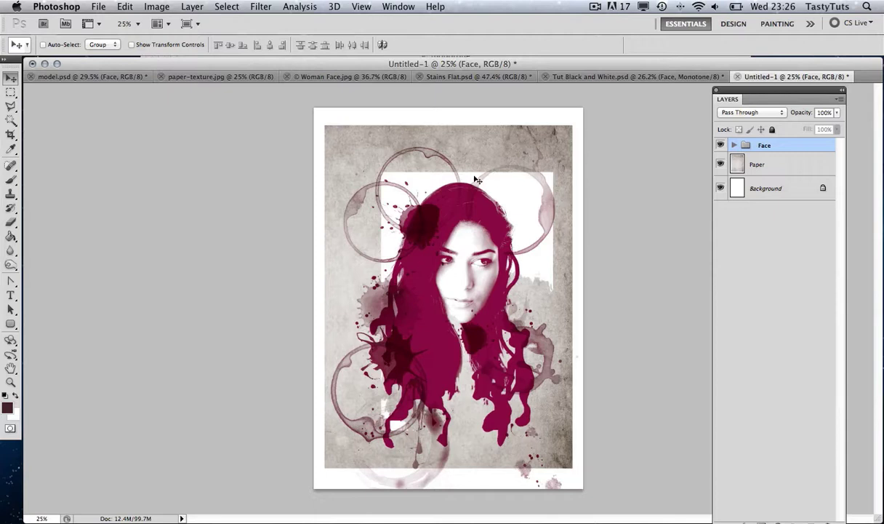
# Step: Set the blend mode of the Backup copy layer inside the Face group to Multiply
pyautogui.click(734, 146)
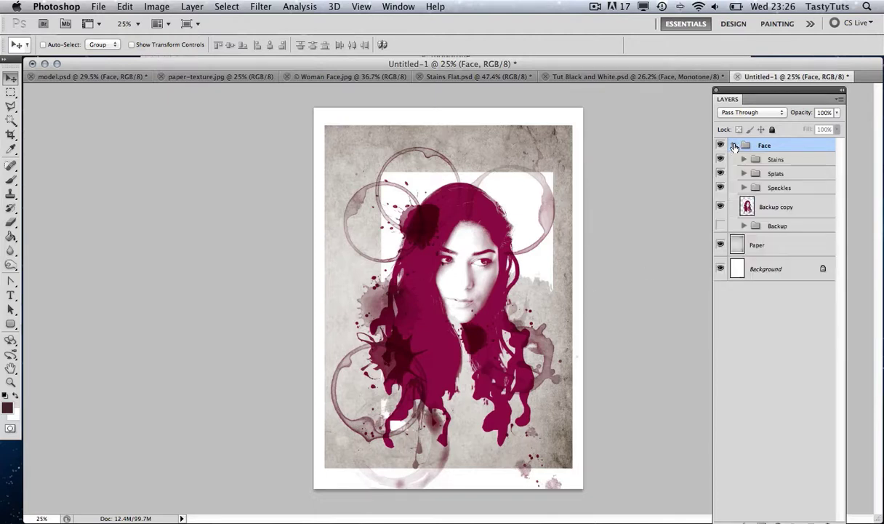
pyautogui.click(791, 209)
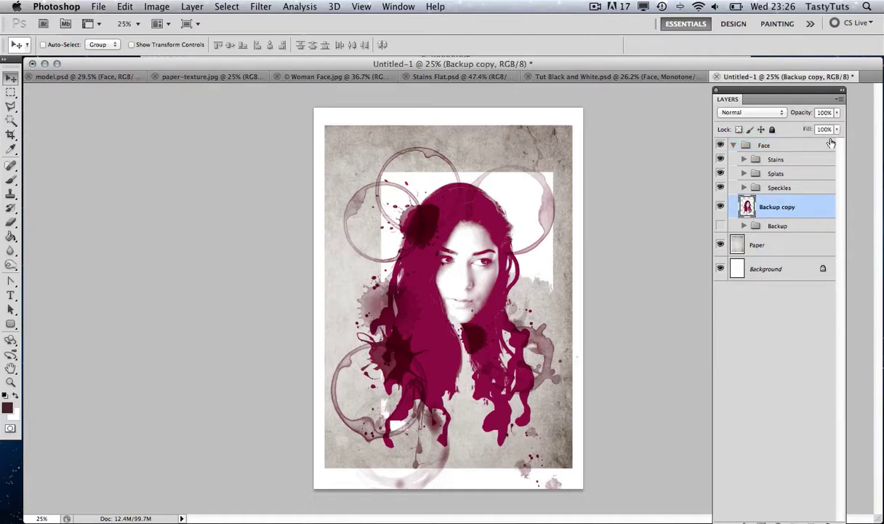
pyautogui.click(770, 114)
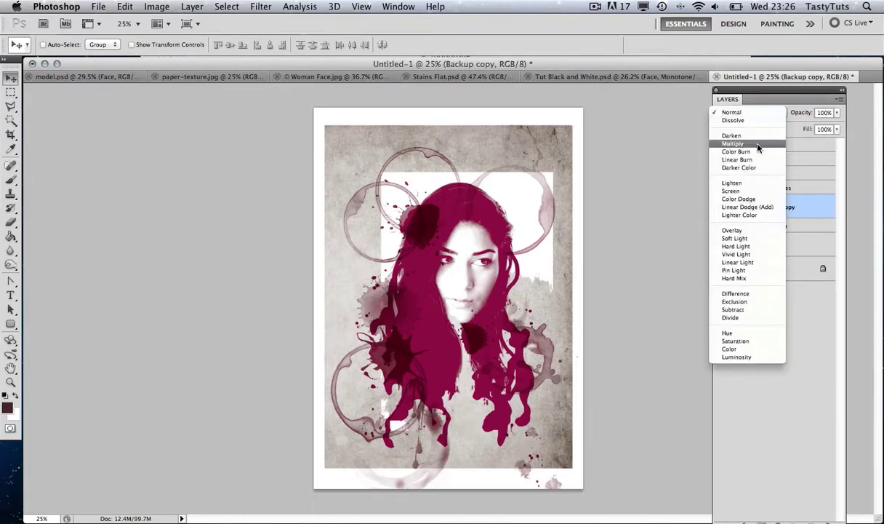
pyautogui.click(758, 146)
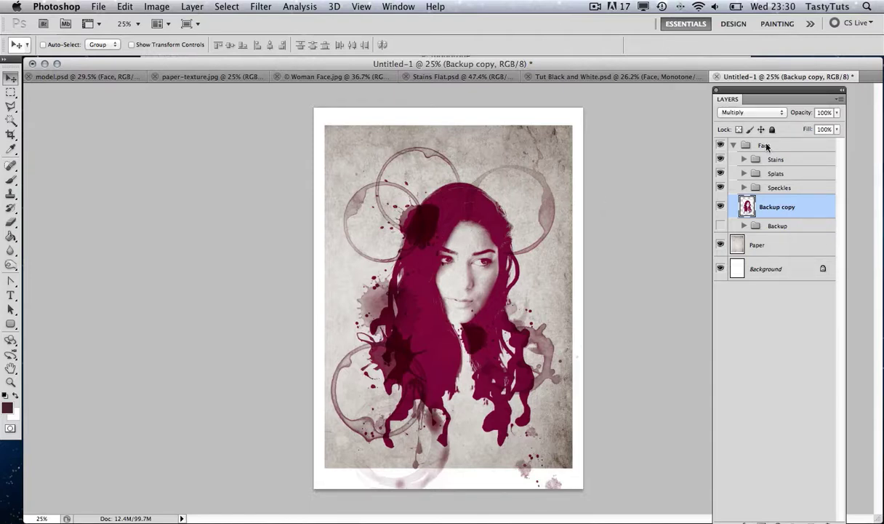
# Step: Shift the whole Face group slightly right and up on the paper texture
pyautogui.click(765, 146)
pyautogui.click(734, 146)
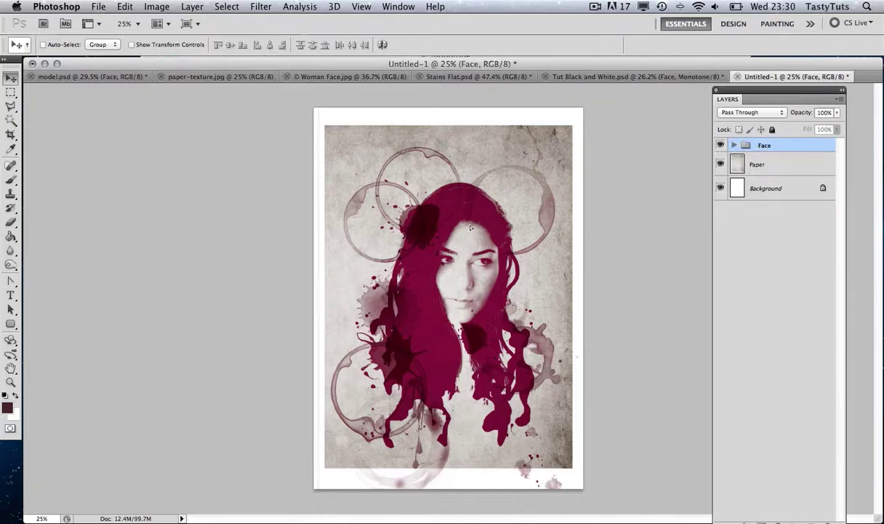
pyautogui.hotkey('shift', 'Right')
pyautogui.hotkey('shift', 'Right')
pyautogui.hotkey('shift', 'Right')
pyautogui.hotkey('shift', 'Right')
pyautogui.hotkey('shift', 'Right')
pyautogui.hotkey('shift', 'Right')
pyautogui.hotkey('shift', 'Right')
pyautogui.hotkey('shift', 'Up')
pyautogui.hotkey('shift', 'Up')
pyautogui.hotkey('shift', 'Up')
pyautogui.hotkey('shift', 'Up')
pyautogui.hotkey('shift', 'Up')
pyautogui.moveTo(479, 220); pyautogui.dragTo(471, 220)
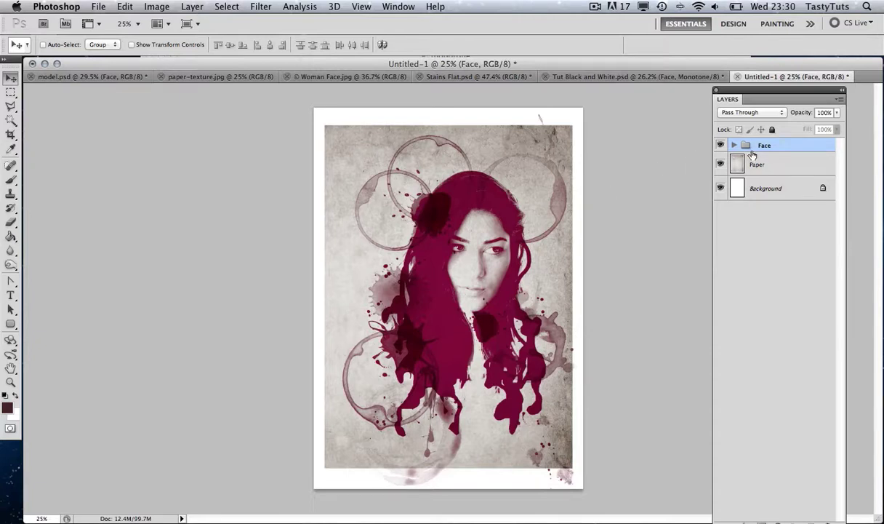
# Step: Use the Magic Wand on the Paper layer to select the empty margin around the paper, and invert the selection
pyautogui.click(778, 166)
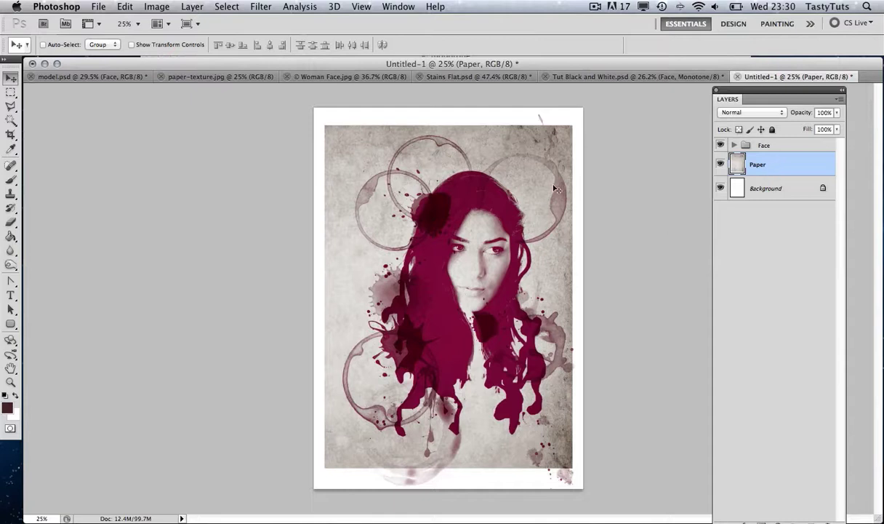
pyautogui.press('w')
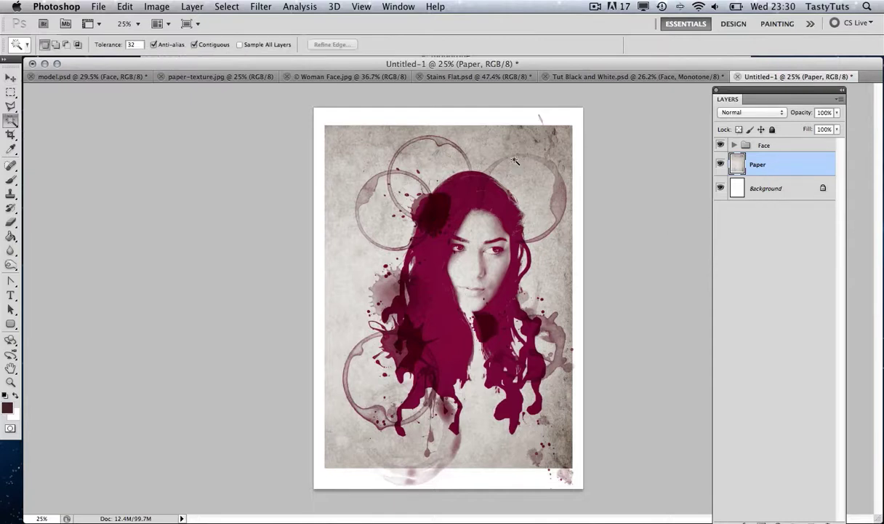
pyautogui.click(464, 118)
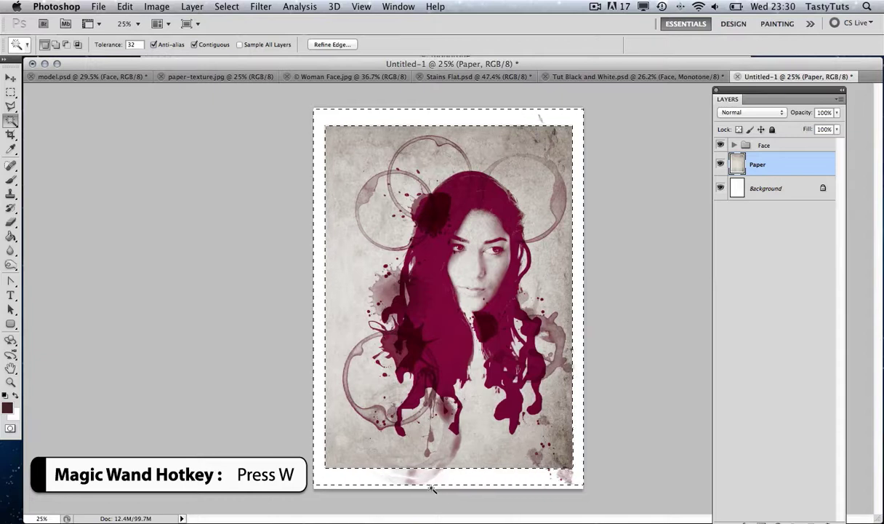
pyautogui.press('shift')
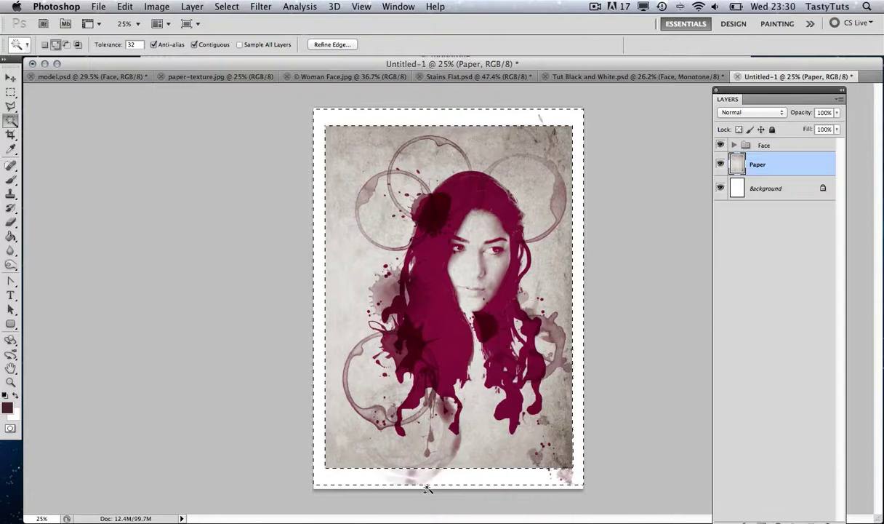
pyautogui.keyDown('shift'); pyautogui.click(427, 488); pyautogui.keyUp('shift')
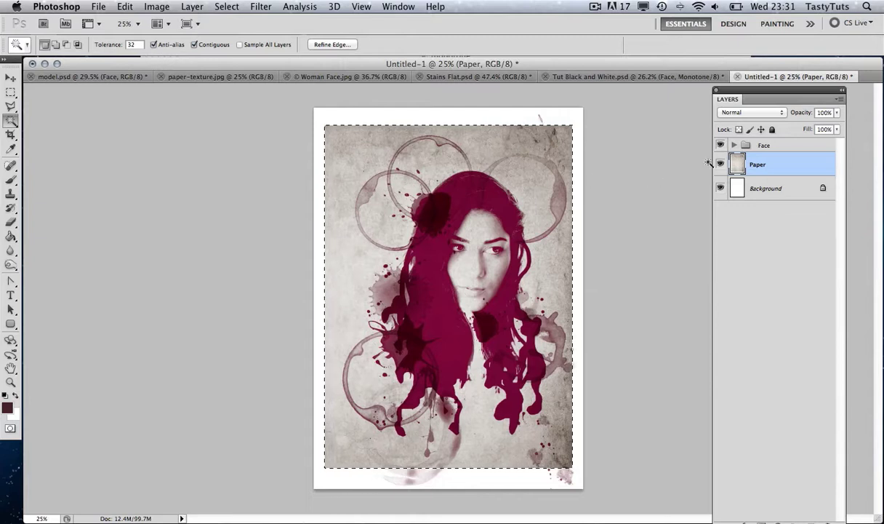
# Step: Add a layer mask to the Face group from the paper-shaped selection to hide the artwork overlapping the white border
pyautogui.click(763, 147)
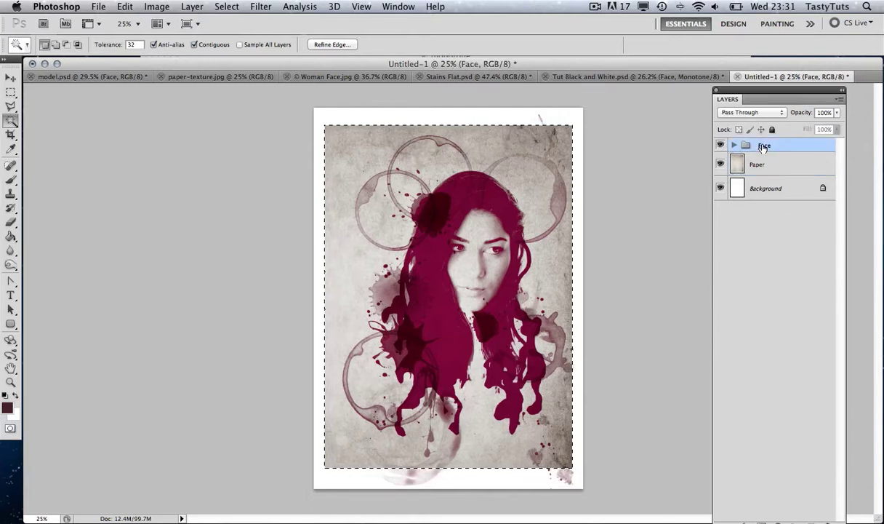
pyautogui.click(720, 146)
pyautogui.click(720, 146)
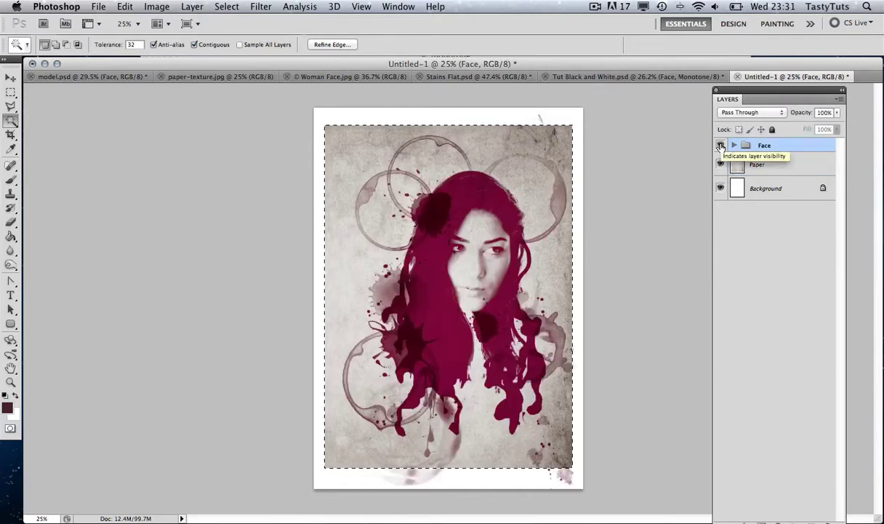
pyautogui.moveTo(748, 91); pyautogui.dragTo(756, 77)
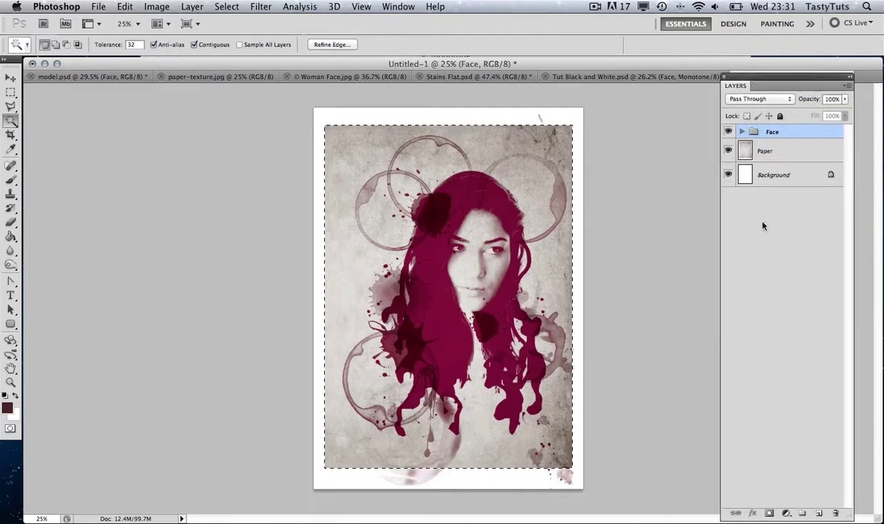
pyautogui.moveTo(850, 503); pyautogui.dragTo(858, 483)
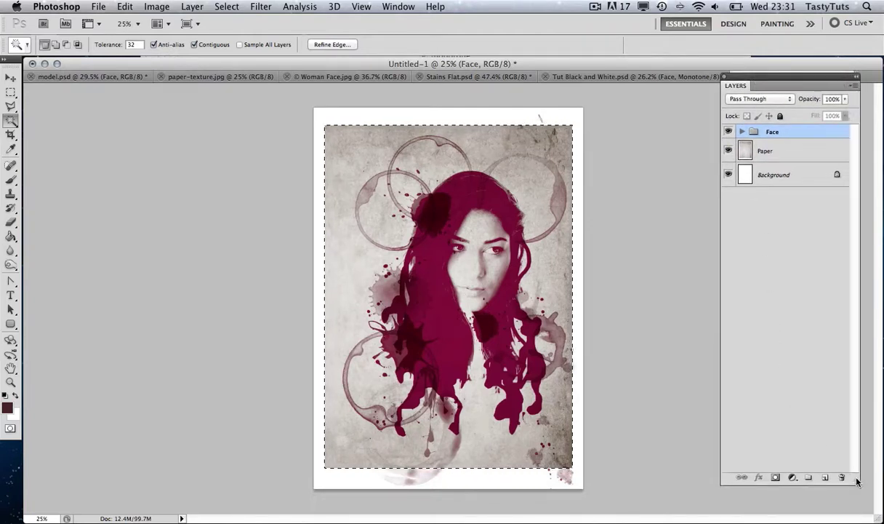
pyautogui.click(775, 477)
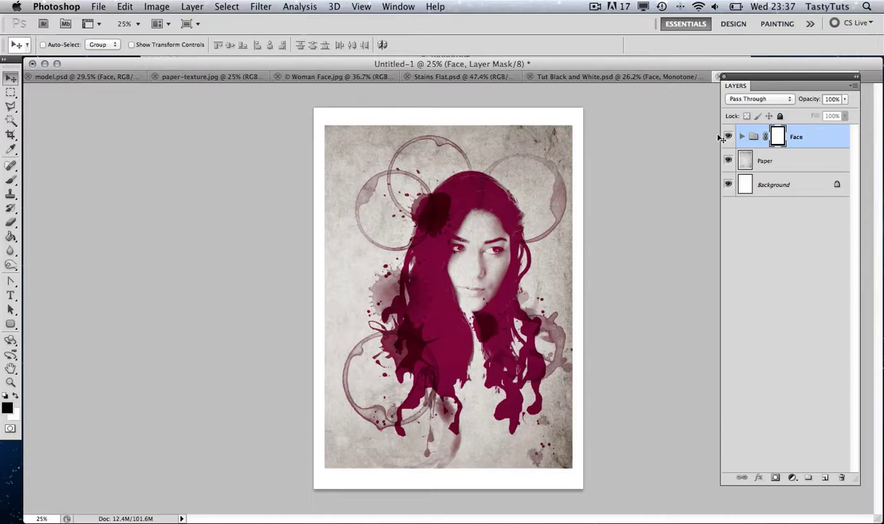
# Step: Unlink the mask from the Face group and move the artwork up and slightly right within the paper area
pyautogui.click(764, 138)
pyautogui.click(754, 138)
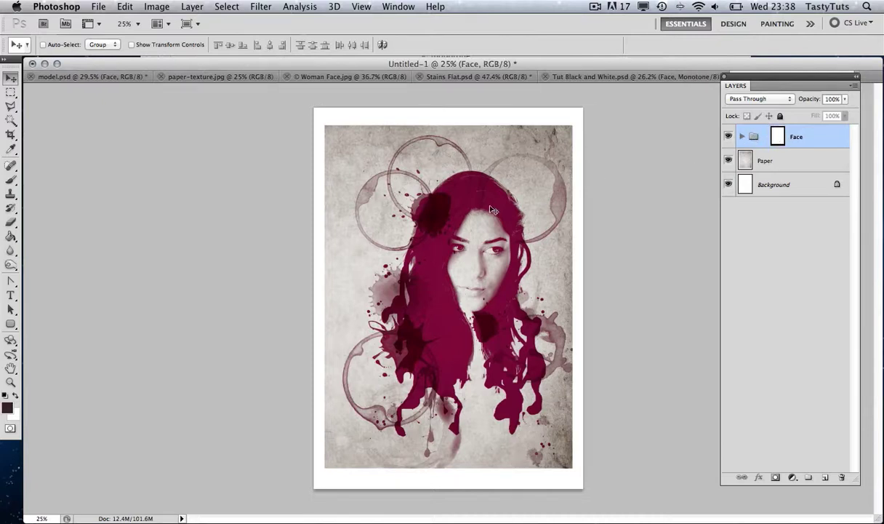
pyautogui.moveTo(491, 211); pyautogui.dragTo(489, 189)
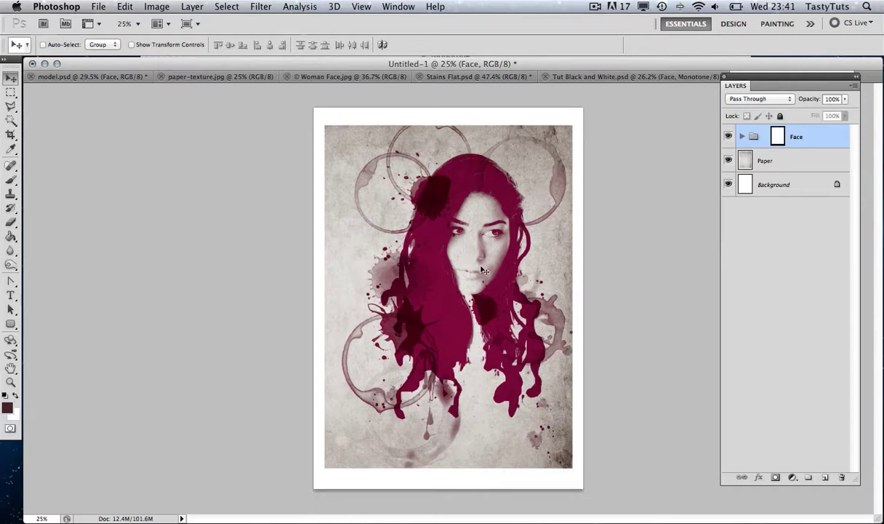
pyautogui.moveTo(480, 261); pyautogui.dragTo(486, 273)
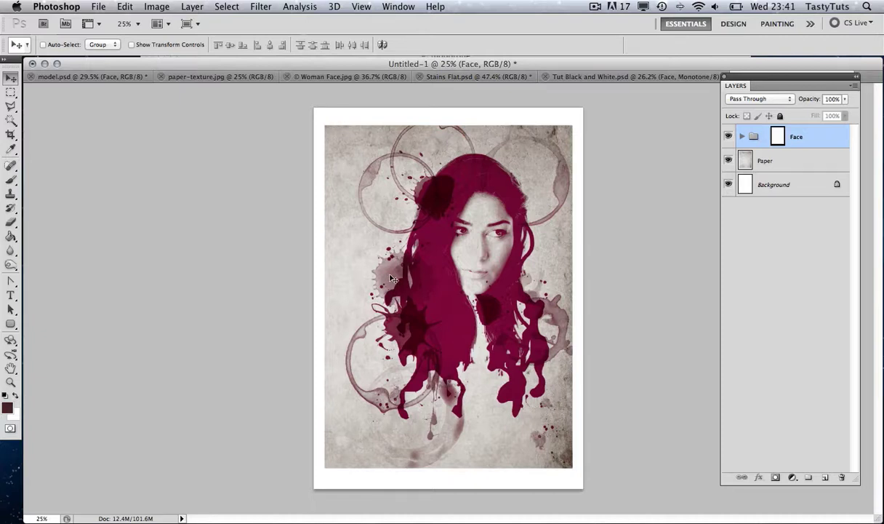
# Step: Duplicate the Stain 5 splat into the paper's upper-left corner and reduce the copy's opacity to 61%
pyautogui.rightClick(389, 277)
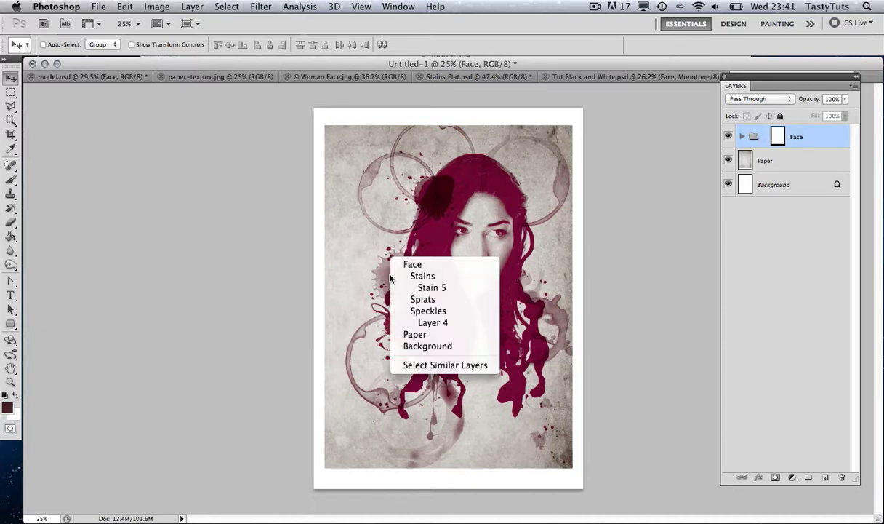
pyautogui.click(429, 288)
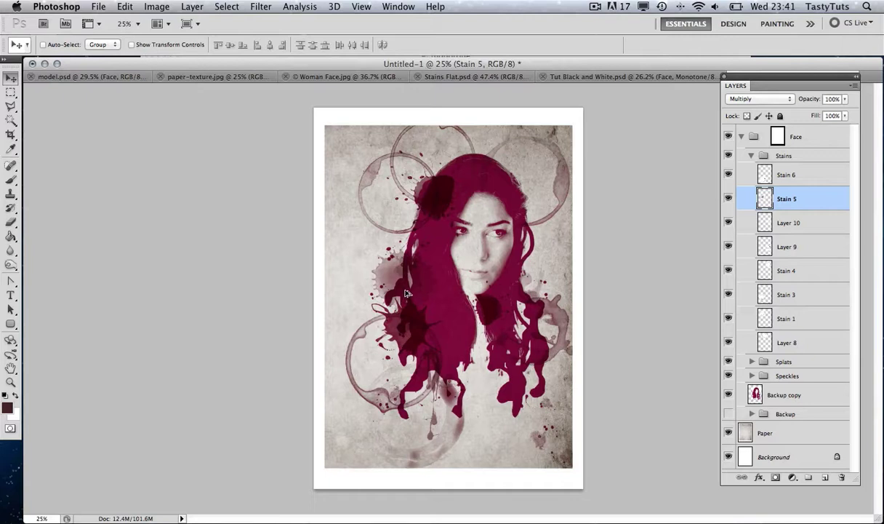
pyautogui.moveTo(406, 293); pyautogui.dragTo(336, 151)
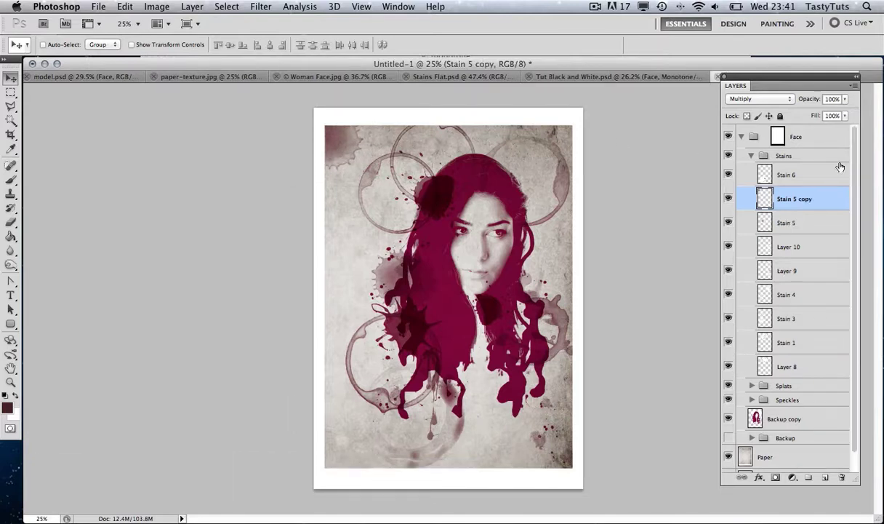
pyautogui.click(846, 101)
pyautogui.moveTo(846, 114); pyautogui.dragTo(822, 114)
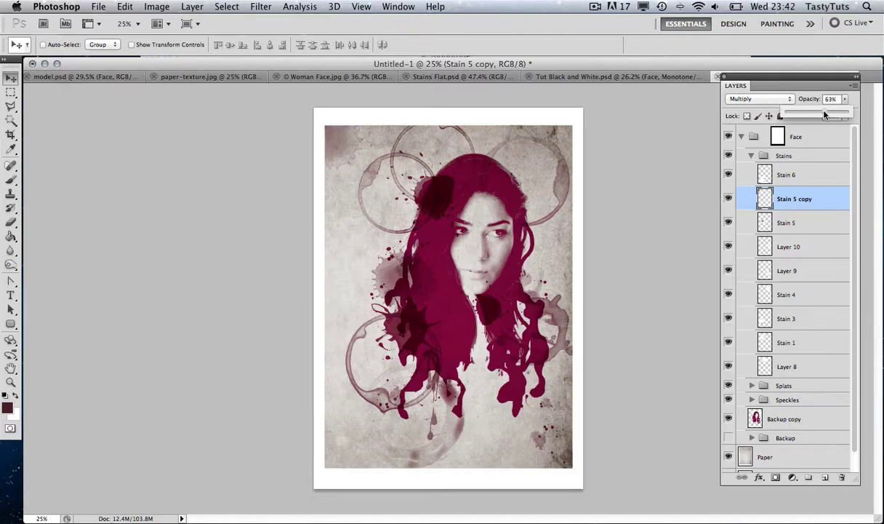
pyautogui.click(359, 148)
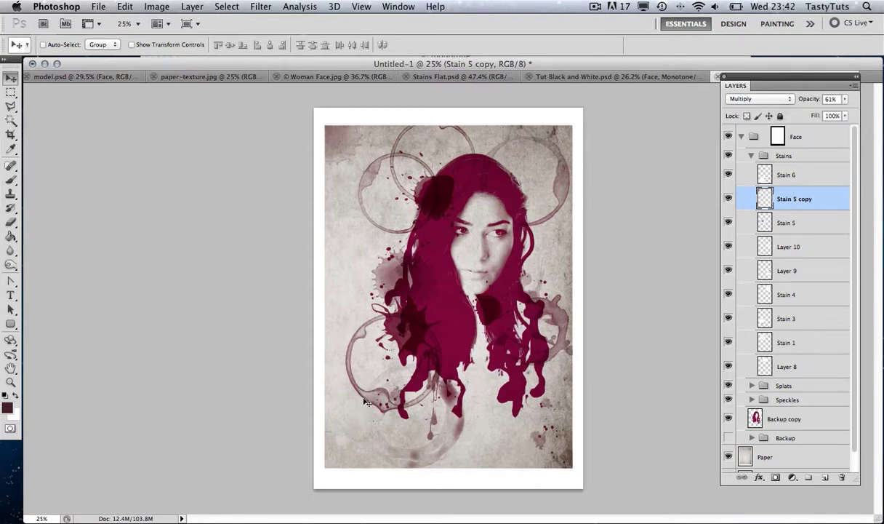
# Step: Duplicate the Stain 3 coffee ring into the paper's lower-left corner
pyautogui.rightClick(352, 356)
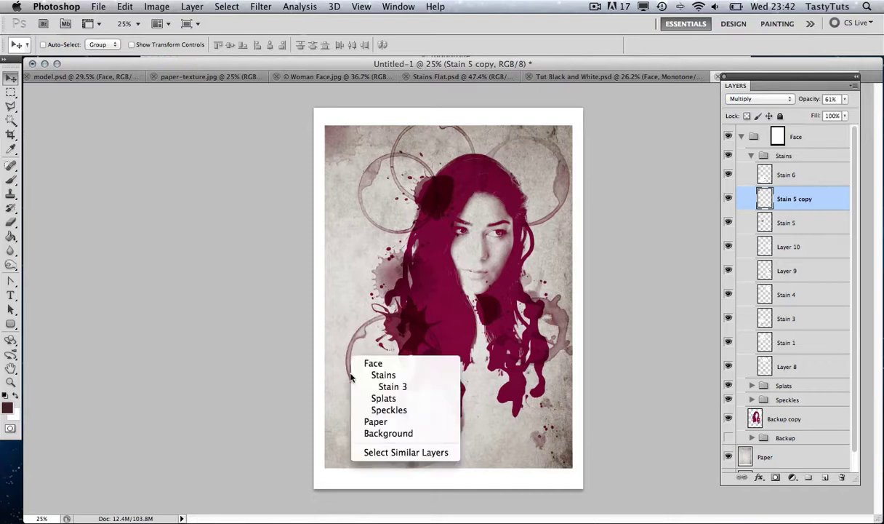
pyautogui.click(391, 387)
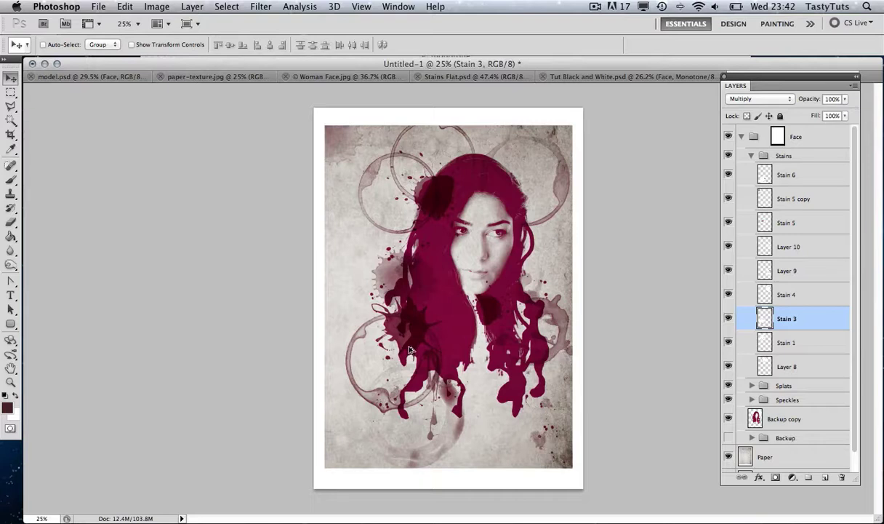
pyautogui.moveTo(411, 351); pyautogui.dragTo(365, 424)
# Step: Enlarge the duplicated Stain 3 ring to about 113% and reduce its opacity to 37%
pyautogui.hotkey('ctrl', 't')
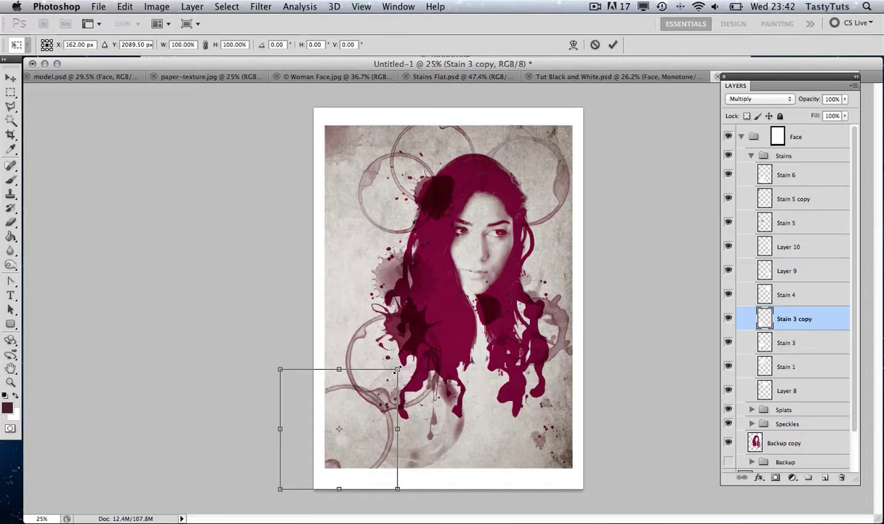
pyautogui.moveTo(397, 370); pyautogui.dragTo(419, 357)
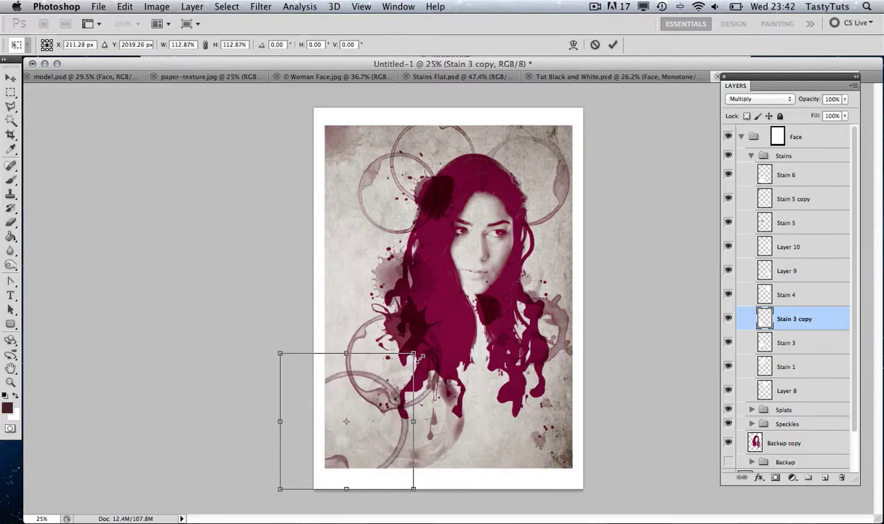
pyautogui.press('Return')
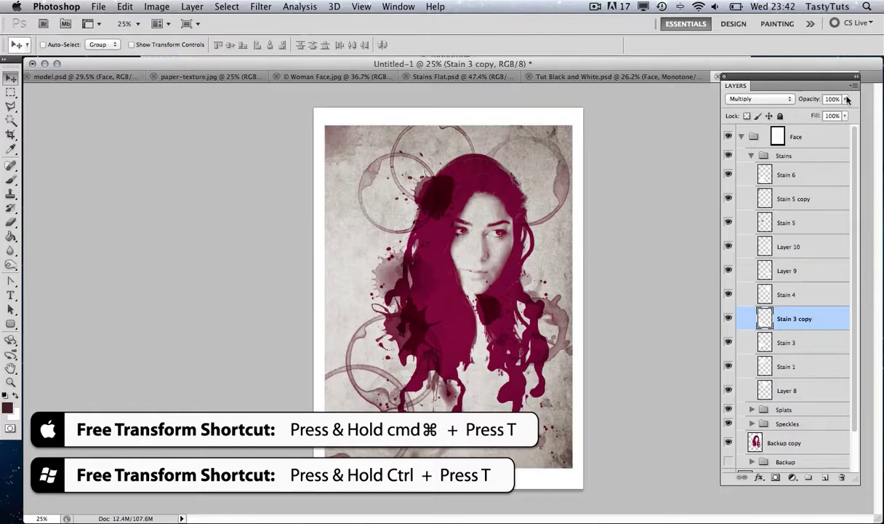
pyautogui.moveTo(847, 99); pyautogui.dragTo(804, 113)
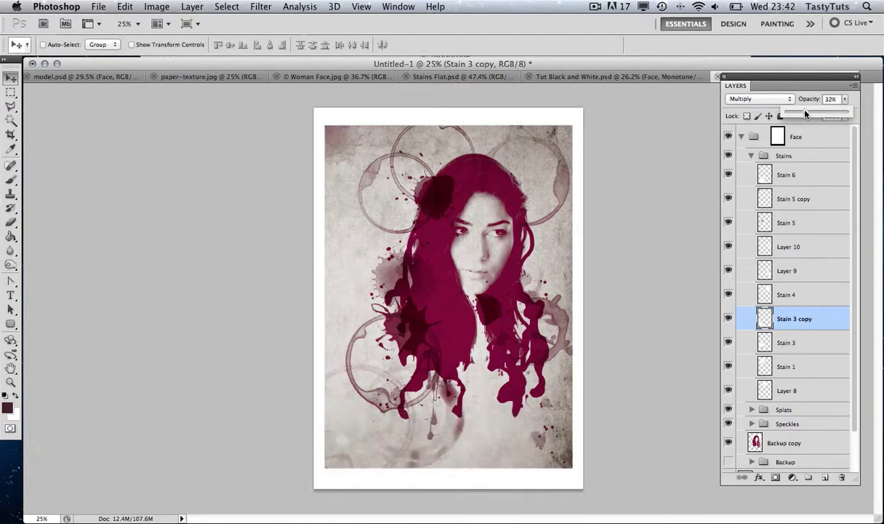
pyautogui.moveTo(809, 115); pyautogui.dragTo(806, 114)
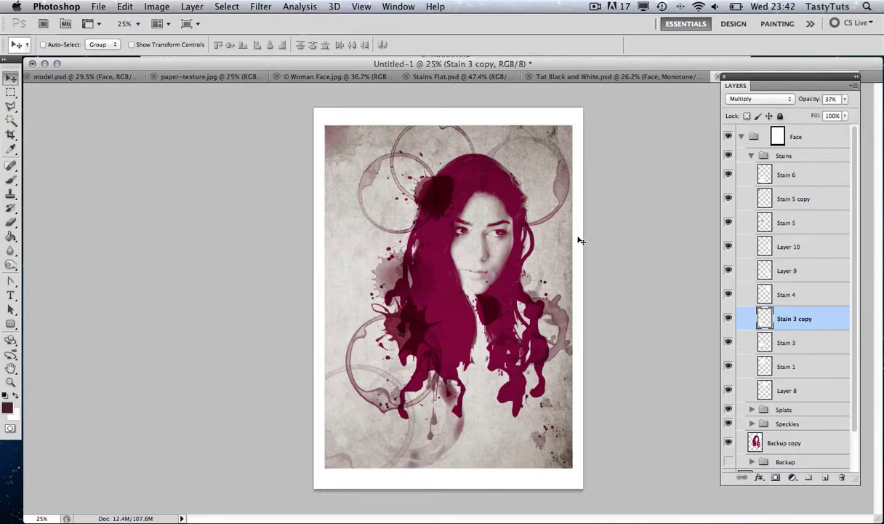
# Step: Nudge the Stain 4 coffee ring right so it runs past the paper's right edge
pyautogui.rightClick(562, 192)
pyautogui.click(593, 199)
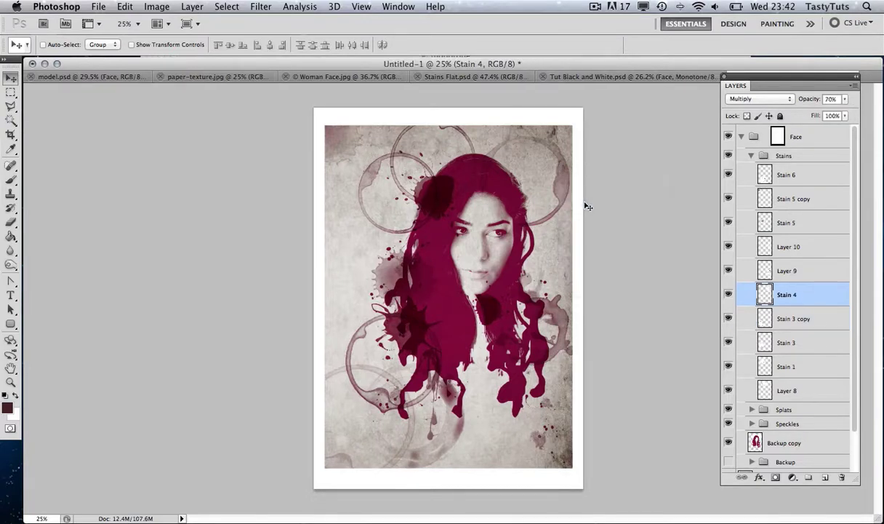
pyautogui.hotkey('shift', 'Right')
pyautogui.hotkey('shift', 'Right')
pyautogui.hotkey('shift', 'Right')
pyautogui.hotkey('shift', 'Right')
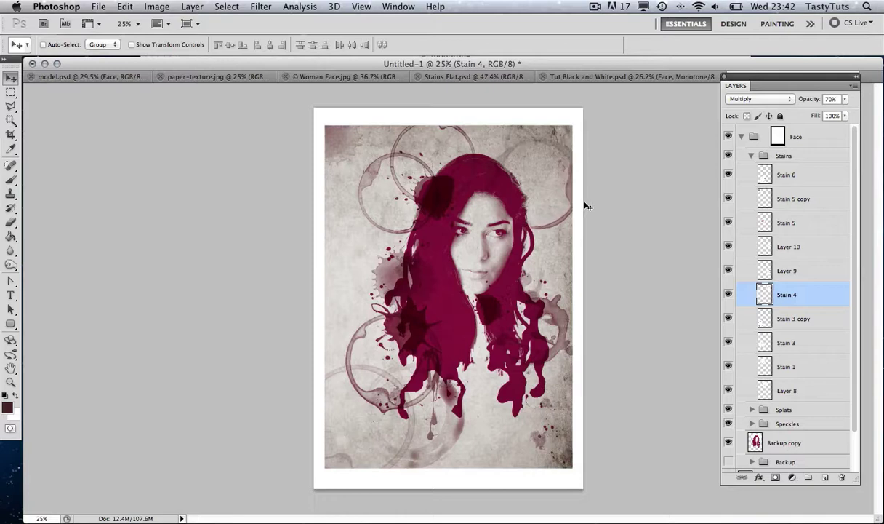
pyautogui.hotkey('shift', 'Right')
pyautogui.hotkey('shift', 'Right')
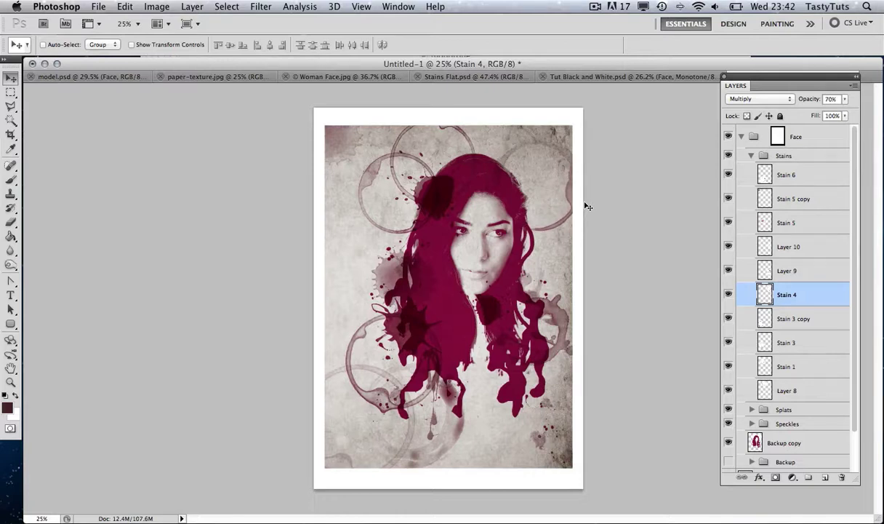
# Step: Duplicate the Speckle splat to the bottom edge of the paper, left of the original
pyautogui.rightClick(538, 437)
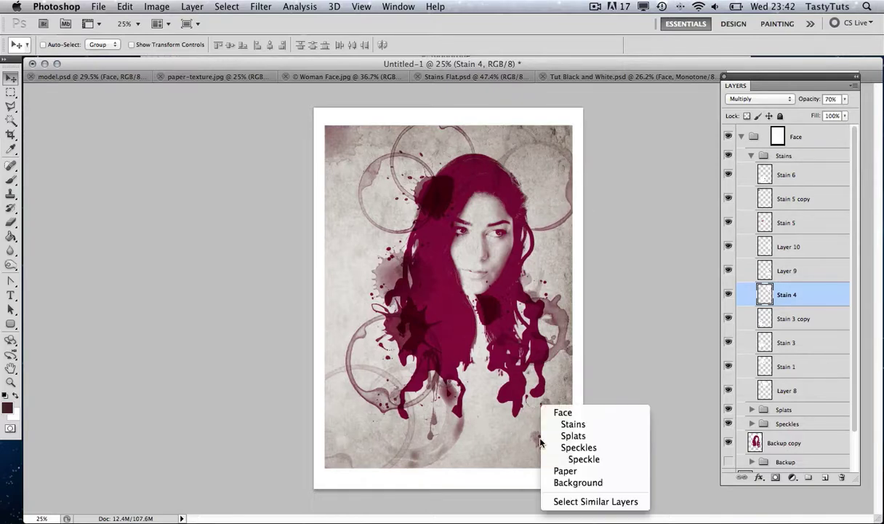
pyautogui.click(574, 460)
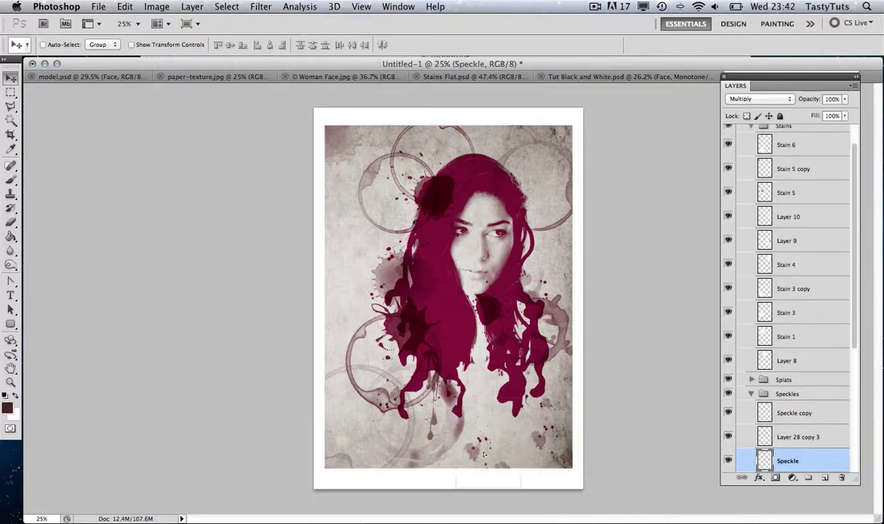
pyautogui.hotkey('ctrl', 'j')
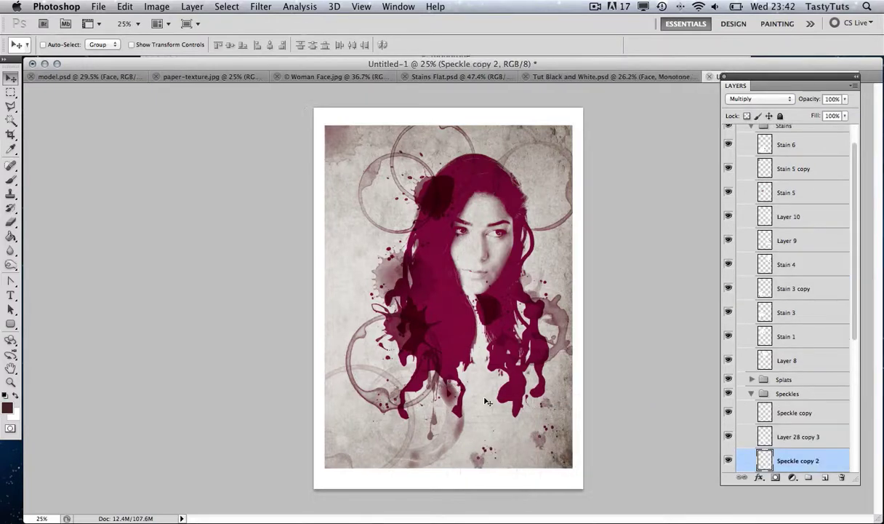
# Step: Collapse the Stains, Speckles and Face groups in the layer stack
pyautogui.press('z')
pyautogui.moveTo(458, 247); pyautogui.dragTo(480, 259)
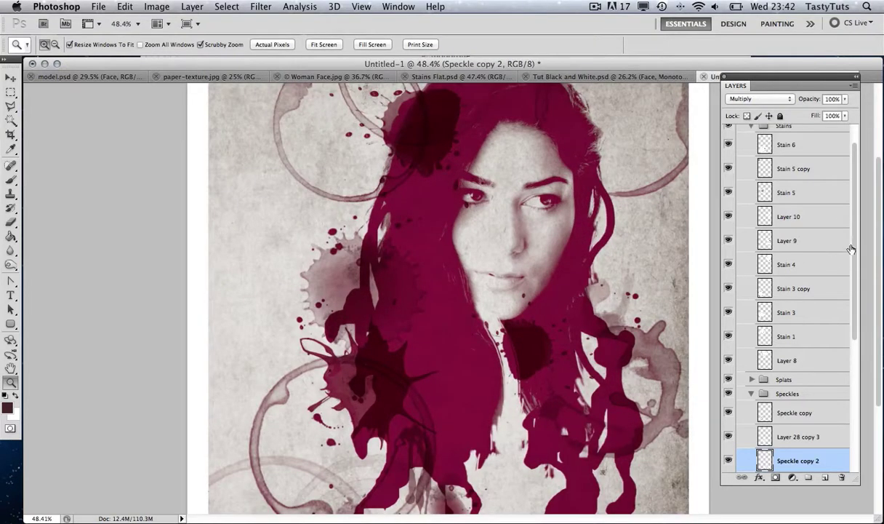
pyautogui.scroll(2, 850, 249)
pyautogui.click(745, 142)
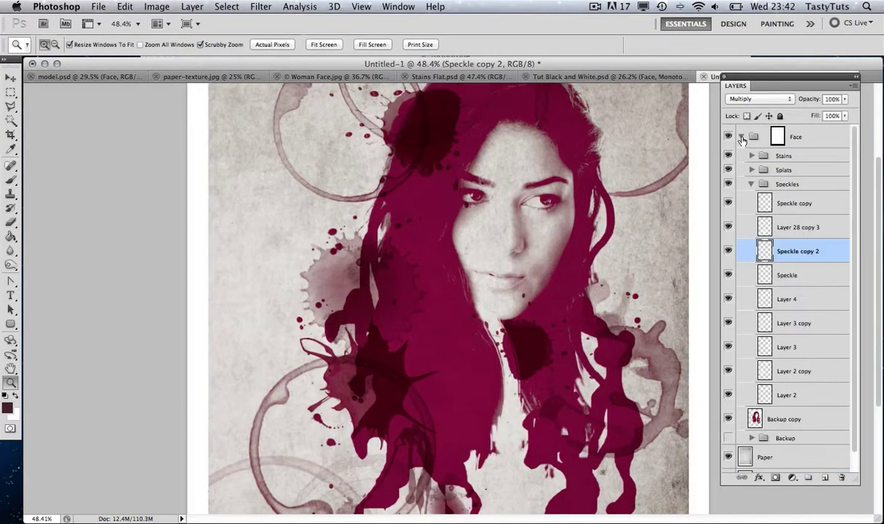
pyautogui.click(751, 183)
pyautogui.click(741, 137)
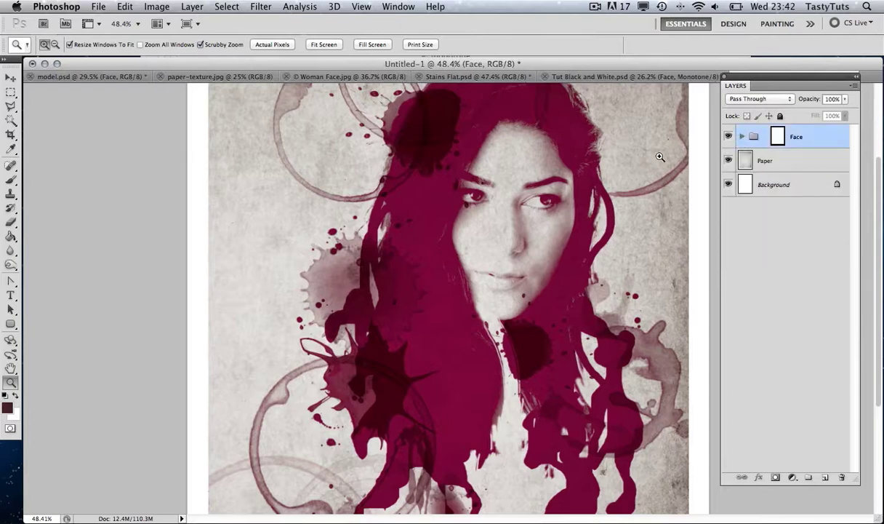
# Step: Apply Hue/Saturation to the Backup copy portrait layer with hue +9 and saturation -40
pyautogui.press('v')
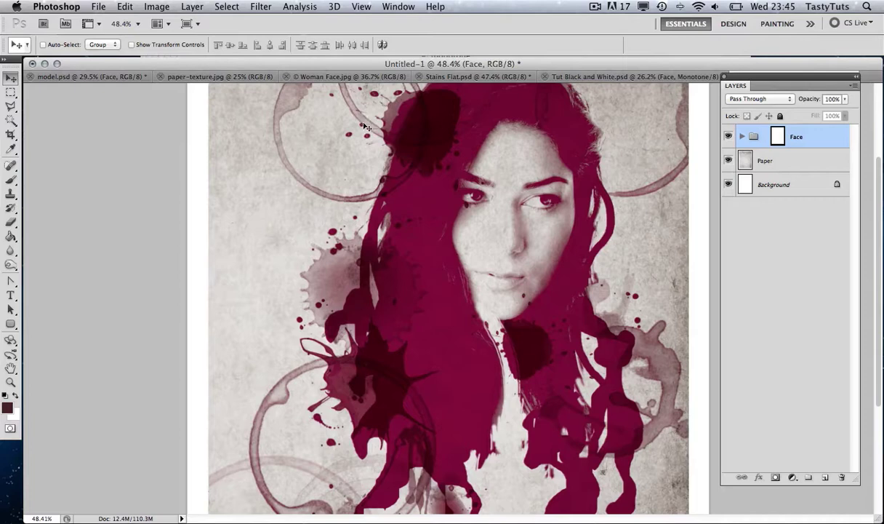
pyautogui.rightClick(516, 87)
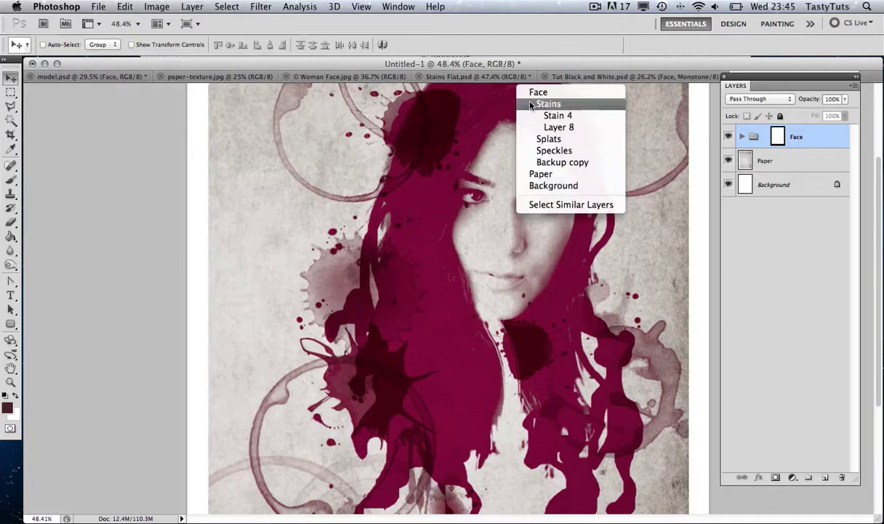
pyautogui.click(581, 163)
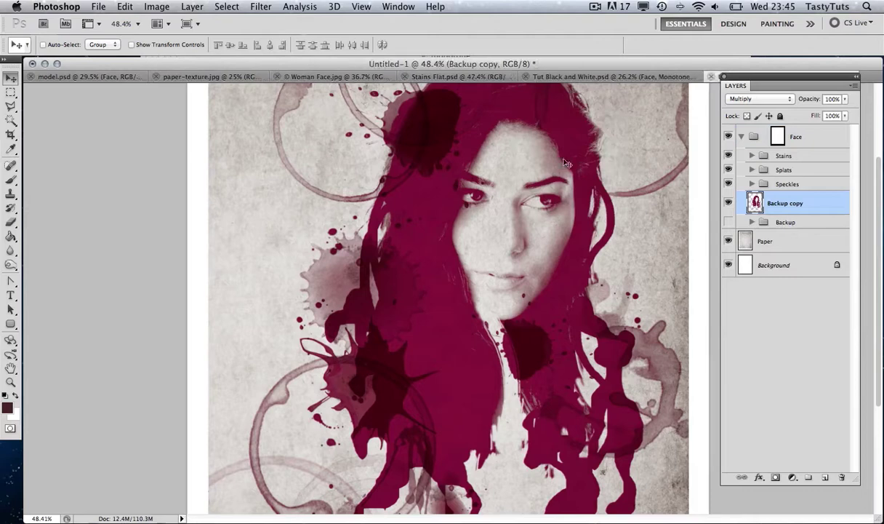
pyautogui.click(727, 203)
pyautogui.click(728, 203)
pyautogui.press('super+u')
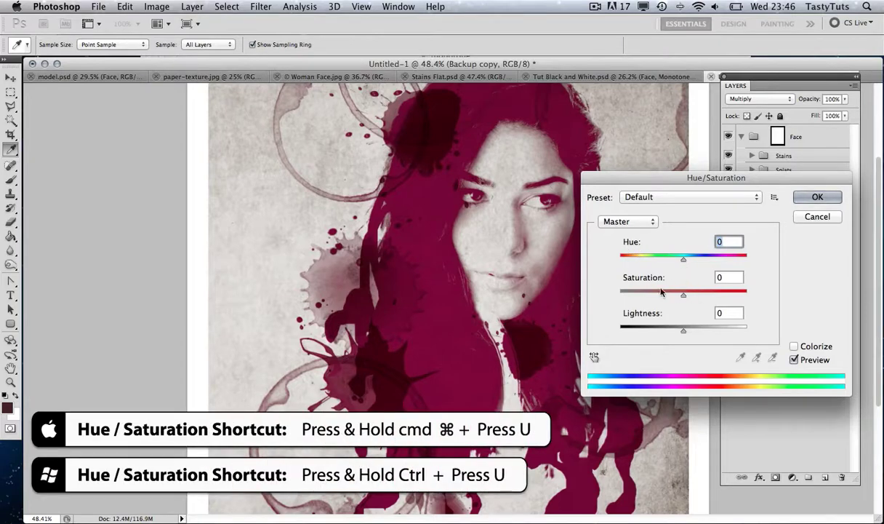
pyautogui.moveTo(683, 297); pyautogui.dragTo(658, 297)
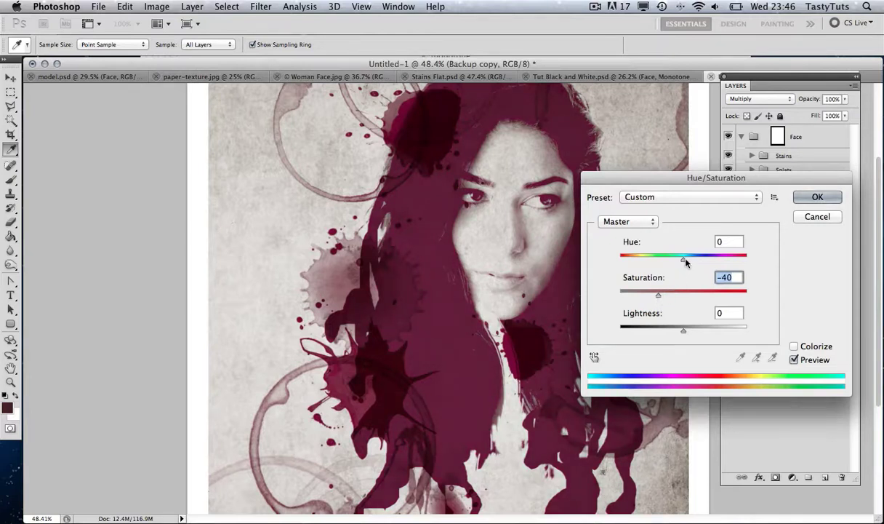
pyautogui.moveTo(684, 259)
pyautogui.mouseDown()
pyautogui.moveTo(695, 261)
pyautogui.moveTo(688, 260)
pyautogui.mouseUp()
pyautogui.click(658, 297)
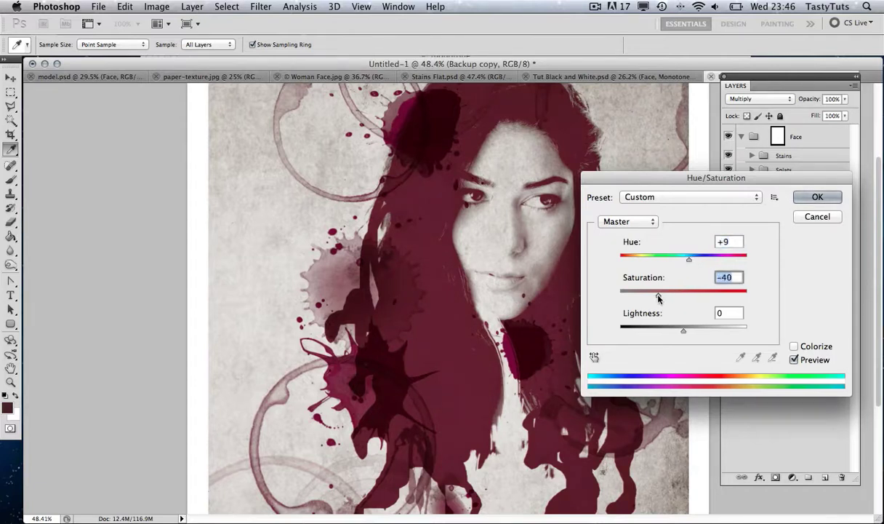
pyautogui.click(817, 200)
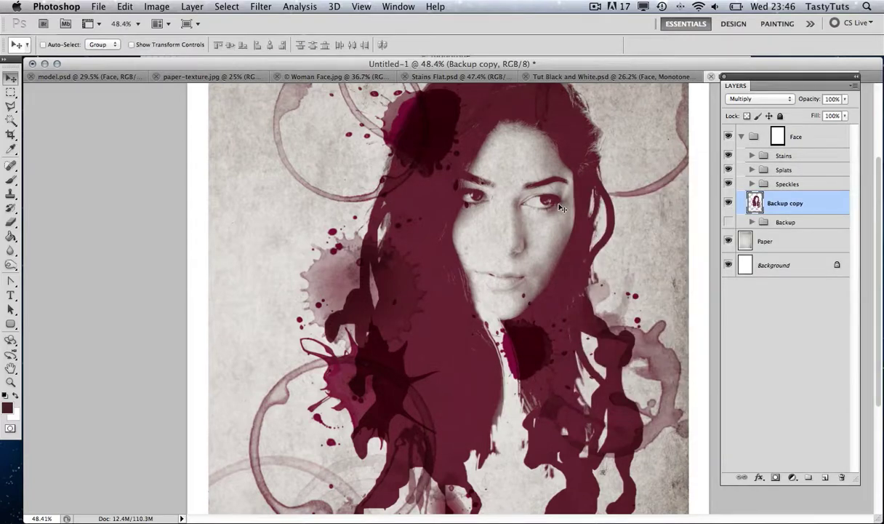
# Step: Compare the portrait before and after the colour change, and examine the whole composition and the face up close
pyautogui.press('super+z')
pyautogui.press('super+z')
pyautogui.press('super+z')
pyautogui.press('z')
pyautogui.keyDown('alt'); pyautogui.click(513, 187); pyautogui.keyUp('alt')
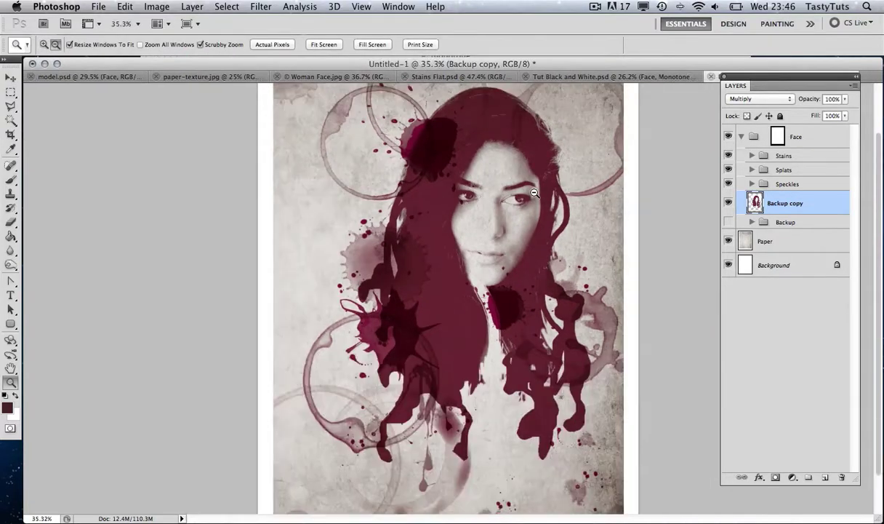
pyautogui.keyDown('alt'); pyautogui.click(505, 194); pyautogui.keyUp('alt')
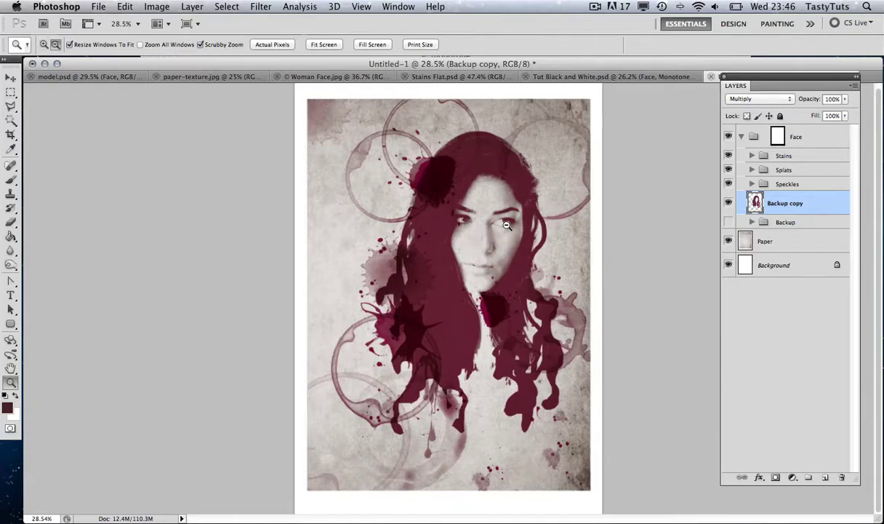
pyautogui.moveTo(481, 215)
pyautogui.mouseDown()
pyautogui.moveTo(507, 227)
pyautogui.moveTo(498, 220)
pyautogui.mouseUp()
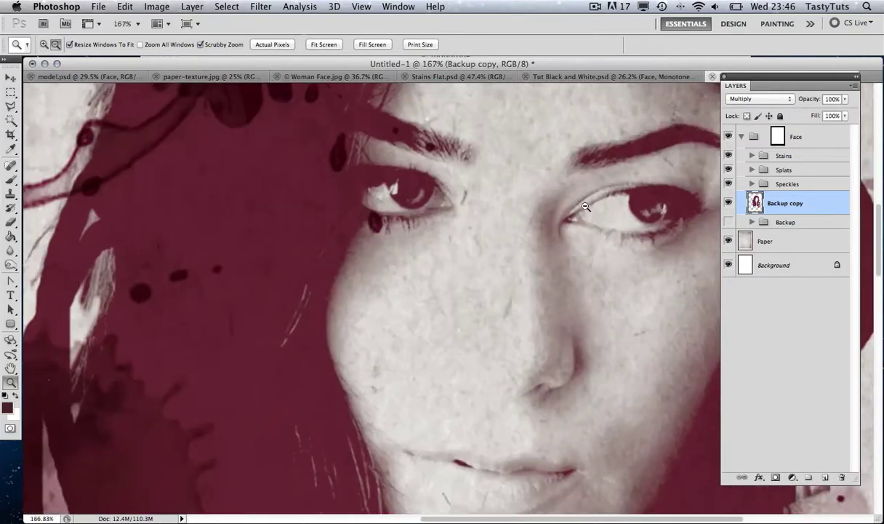
pyautogui.moveTo(586, 206); pyautogui.dragTo(560, 206)
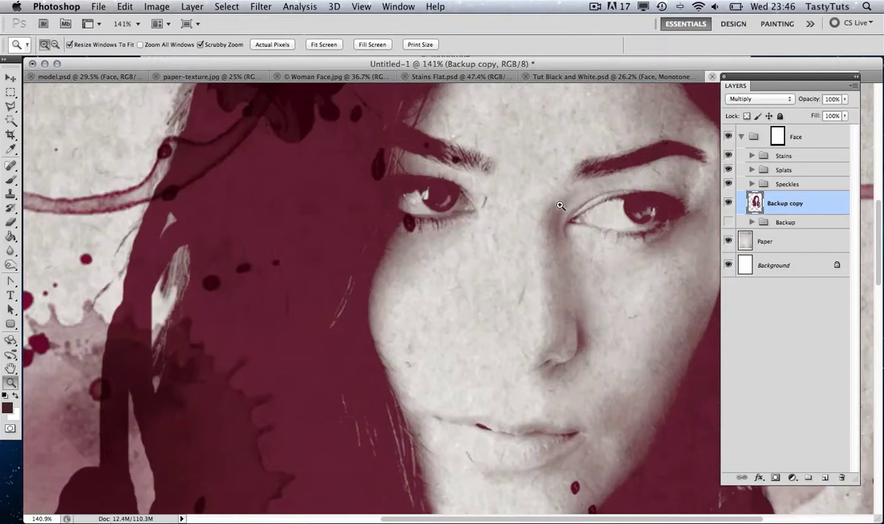
pyautogui.moveTo(592, 174); pyautogui.dragTo(533, 201)
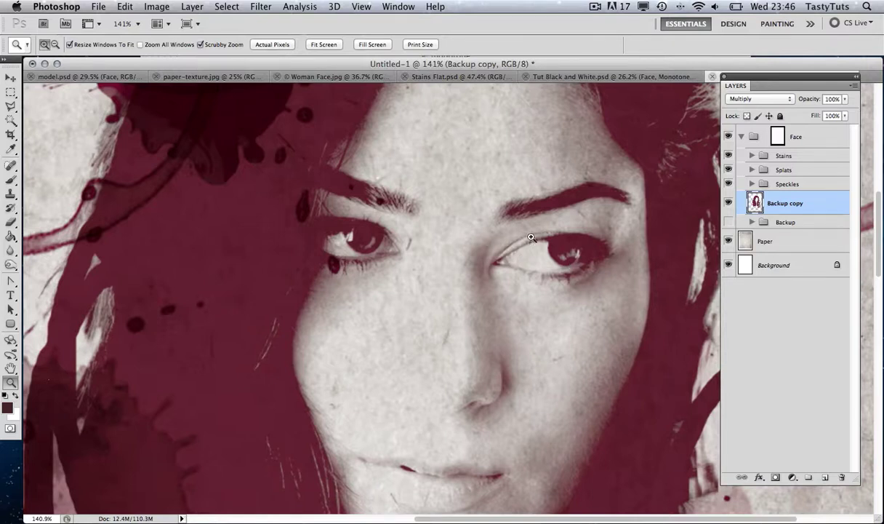
# Step: Duplicate the Backup copy portrait layer and hide the original
pyautogui.rightClick(777, 194)
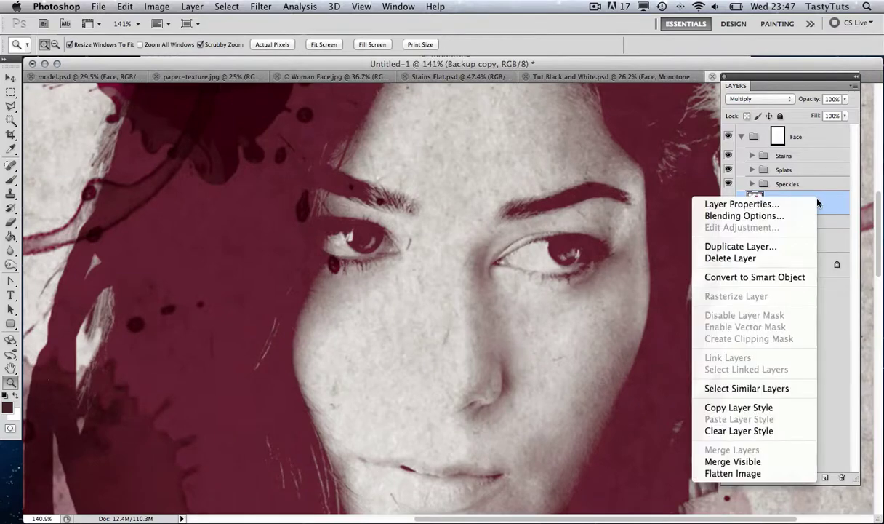
pyautogui.click(769, 249)
pyautogui.click(565, 217)
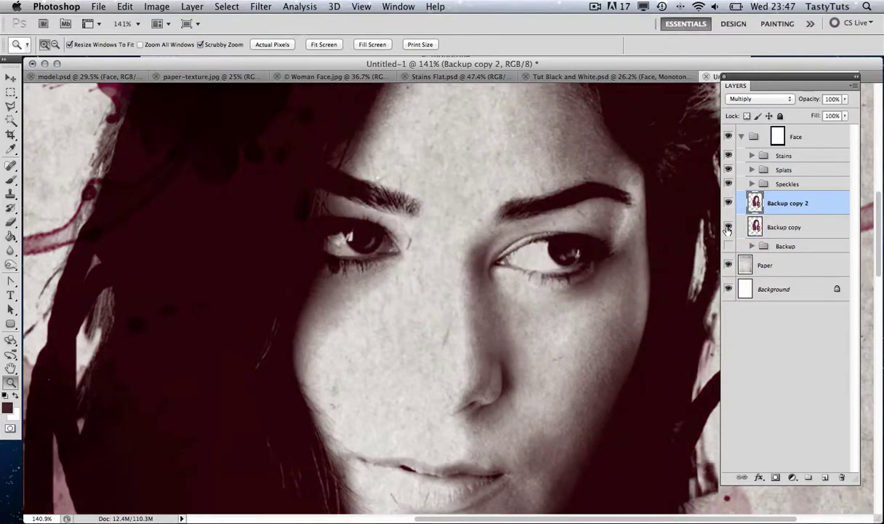
pyautogui.click(727, 227)
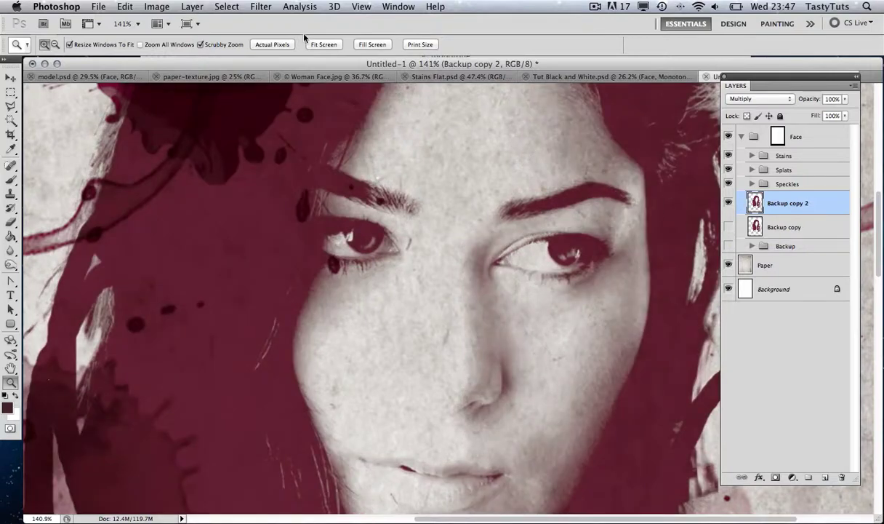
# Step: Start an Underpainting filter on the Backup copy 2 layer with brush size 0 and texture coverage 0
pyautogui.click(263, 8)
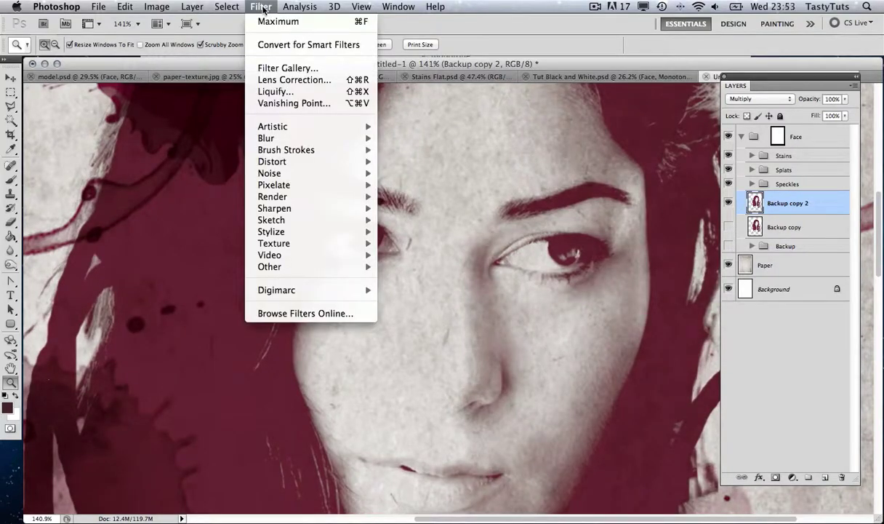
pyautogui.moveTo(295, 127)
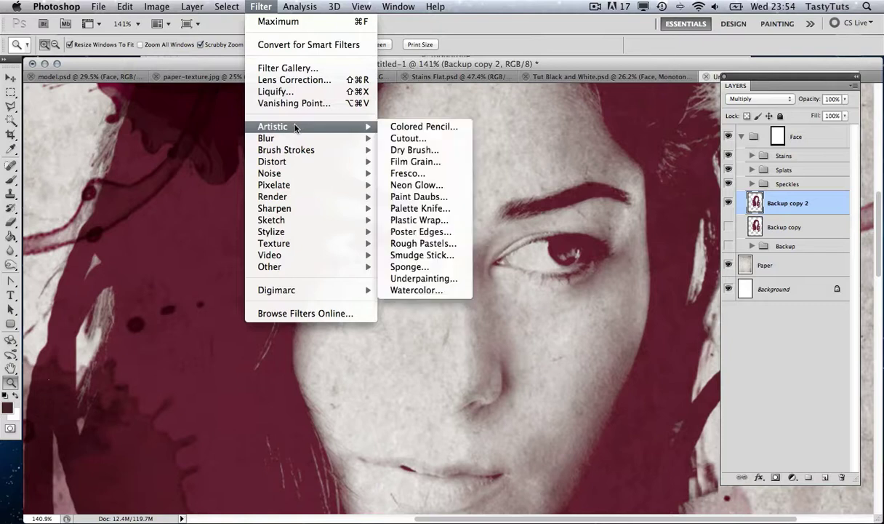
pyautogui.click(429, 278)
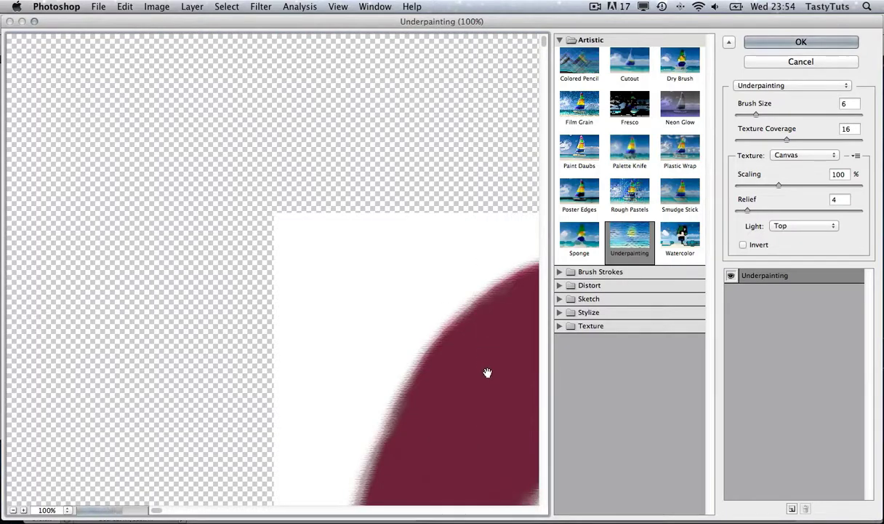
pyautogui.moveTo(492, 376); pyautogui.dragTo(208, 151)
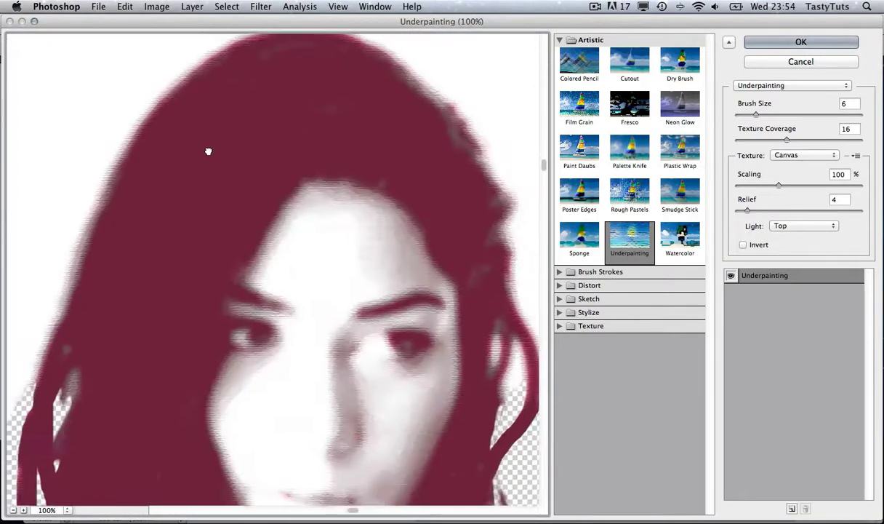
pyautogui.moveTo(306, 302); pyautogui.dragTo(266, 174)
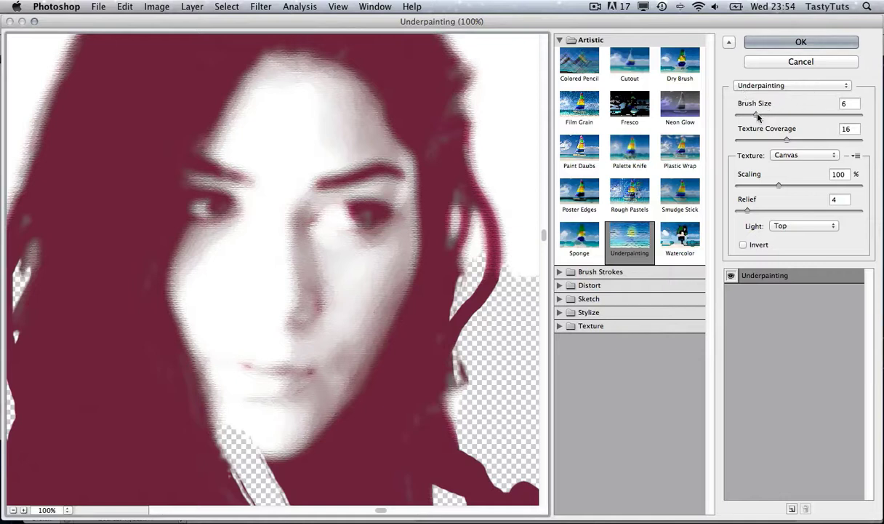
pyautogui.moveTo(758, 117); pyautogui.dragTo(736, 118)
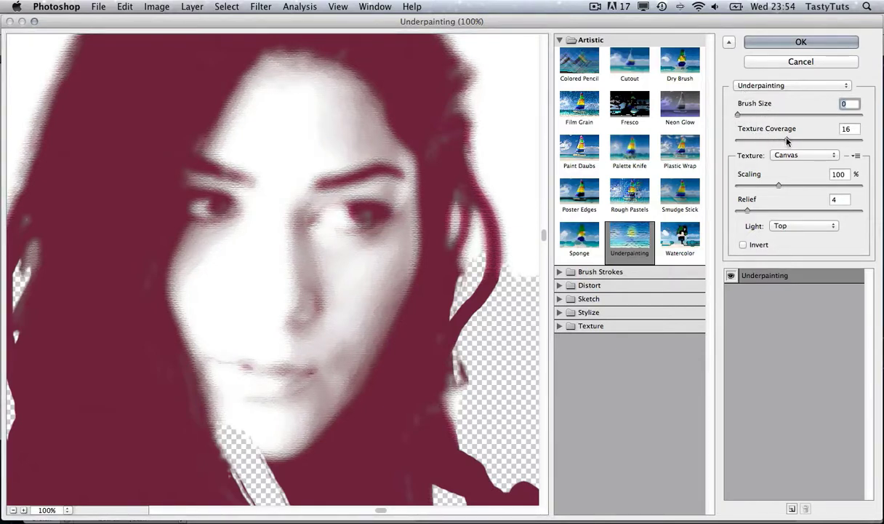
pyautogui.moveTo(787, 140); pyautogui.dragTo(732, 141)
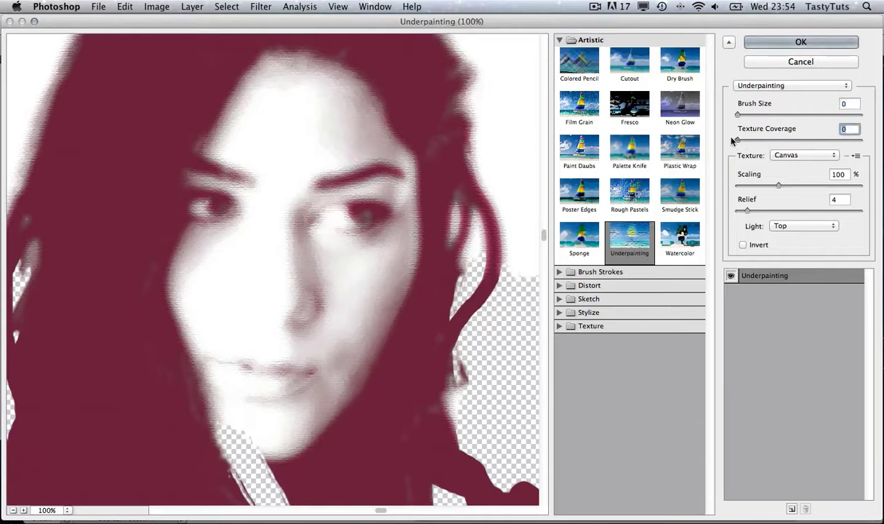
# Step: Set the Underpainting filter's Canvas texture to 200% scaling and relief 6, check the eyes in the preview, and apply the filter
pyautogui.click(792, 156)
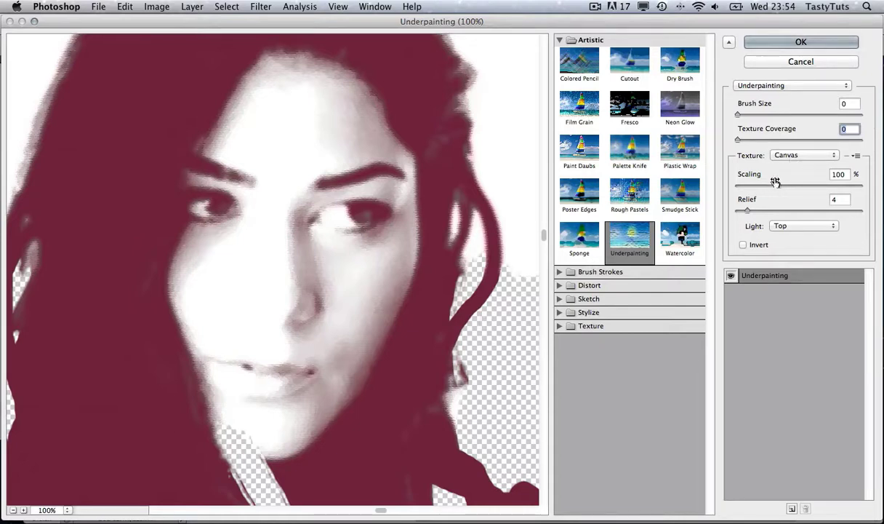
pyautogui.moveTo(780, 187); pyautogui.dragTo(868, 189)
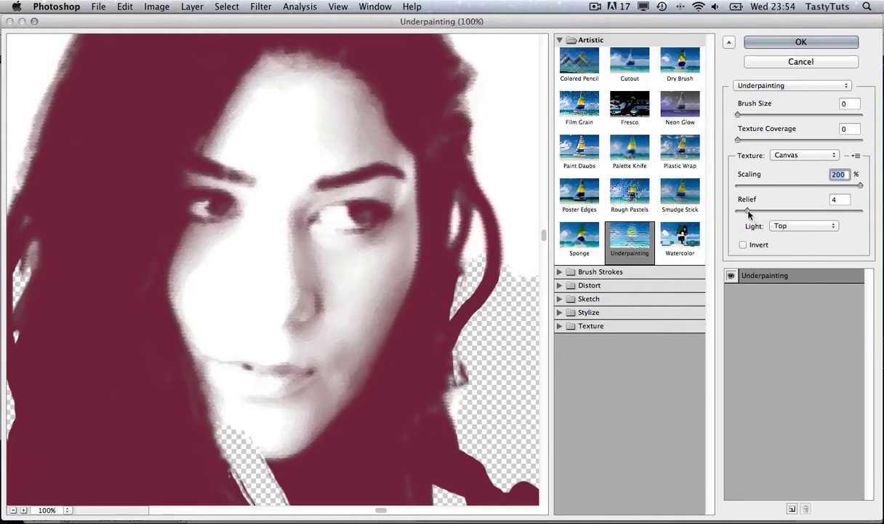
pyautogui.moveTo(749, 212); pyautogui.dragTo(754, 213)
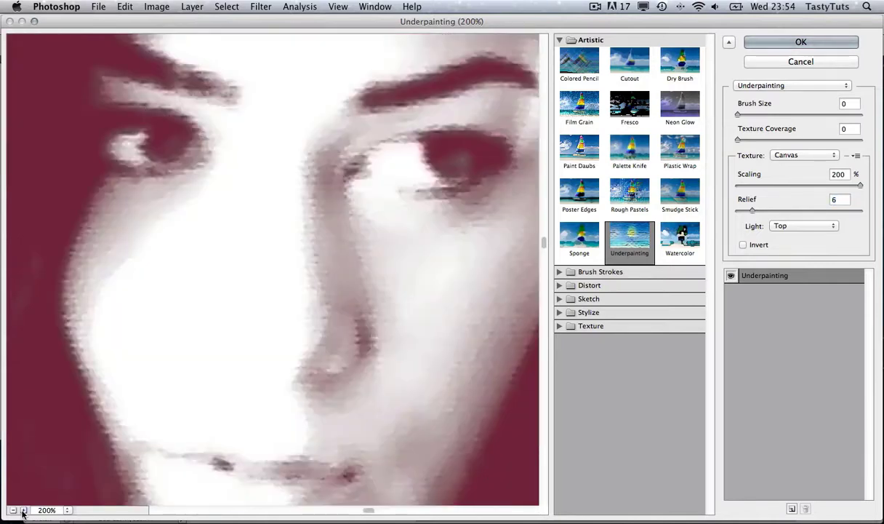
pyautogui.click(23, 509)
pyautogui.moveTo(345, 207); pyautogui.dragTo(316, 246)
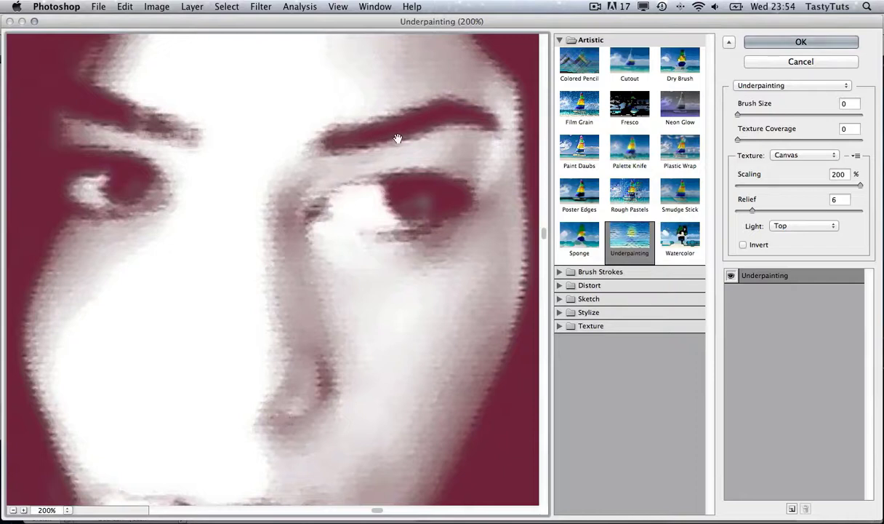
pyautogui.moveTo(399, 136); pyautogui.dragTo(370, 165)
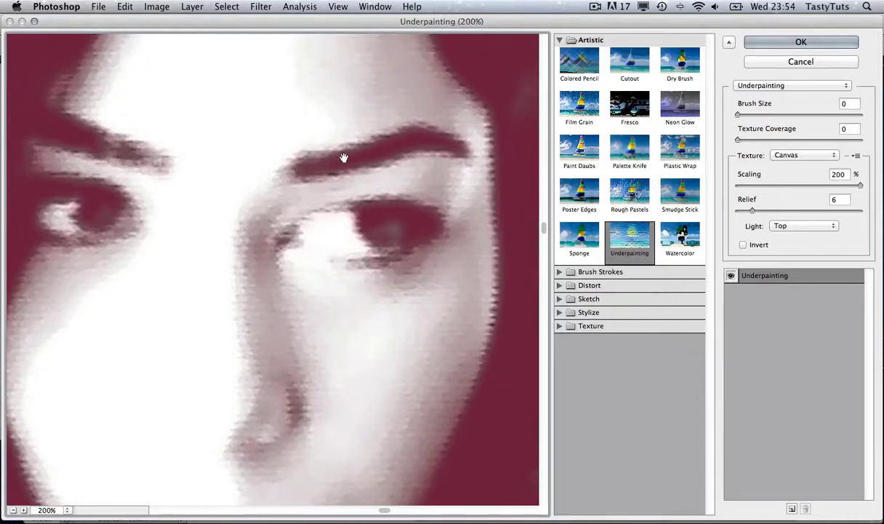
pyautogui.click(771, 43)
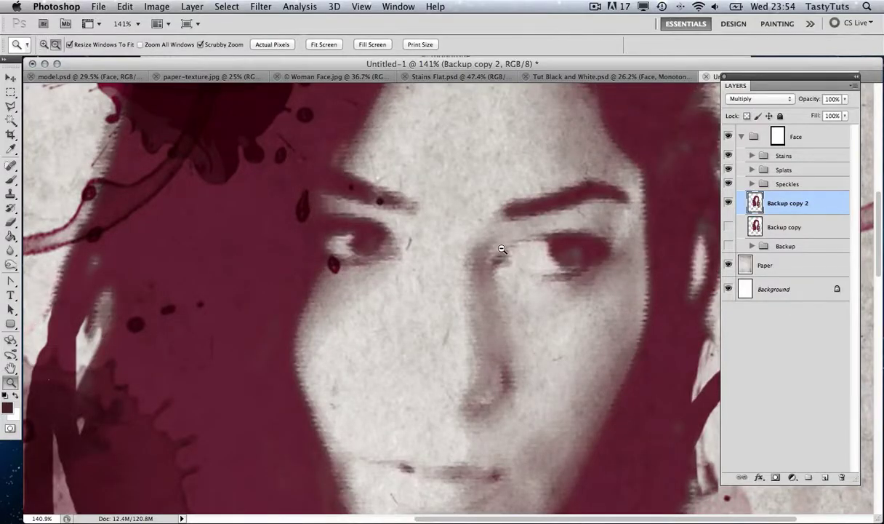
# Step: Check the filtered portrait as a whole and up close, and show the Backup copy layer beneath it
pyautogui.keyDown('alt'); pyautogui.moveTo(503, 250); pyautogui.dragTo(505, 245); pyautogui.keyUp('alt')
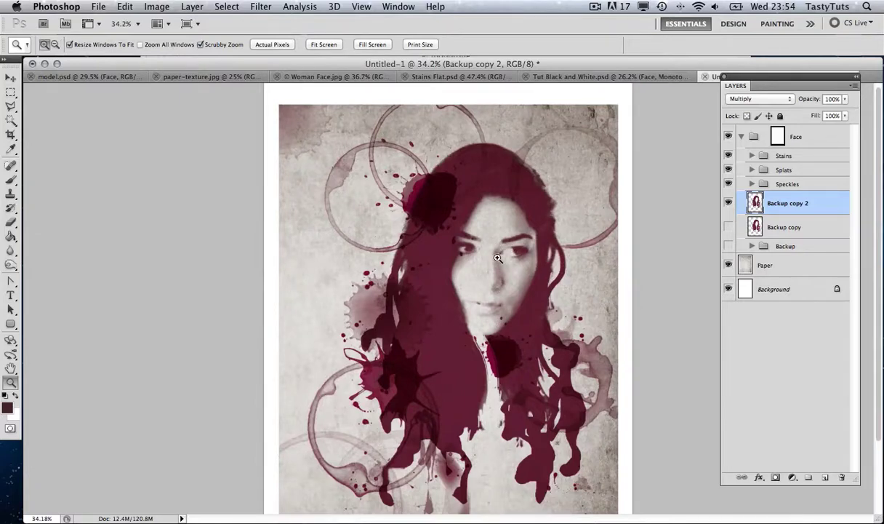
pyautogui.press('alt')
pyautogui.moveTo(500, 263); pyautogui.dragTo(480, 251)
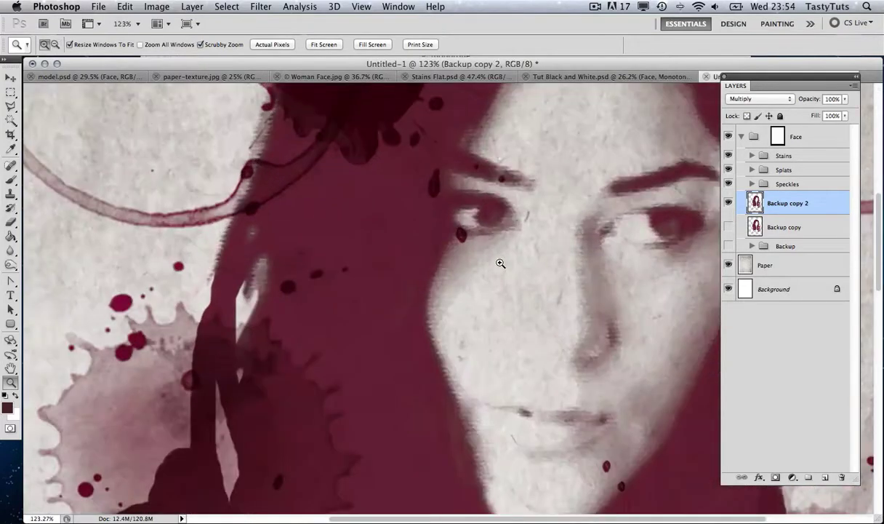
pyautogui.press('space')
pyautogui.moveTo(530, 216); pyautogui.dragTo(509, 241)
pyautogui.click(509, 241)
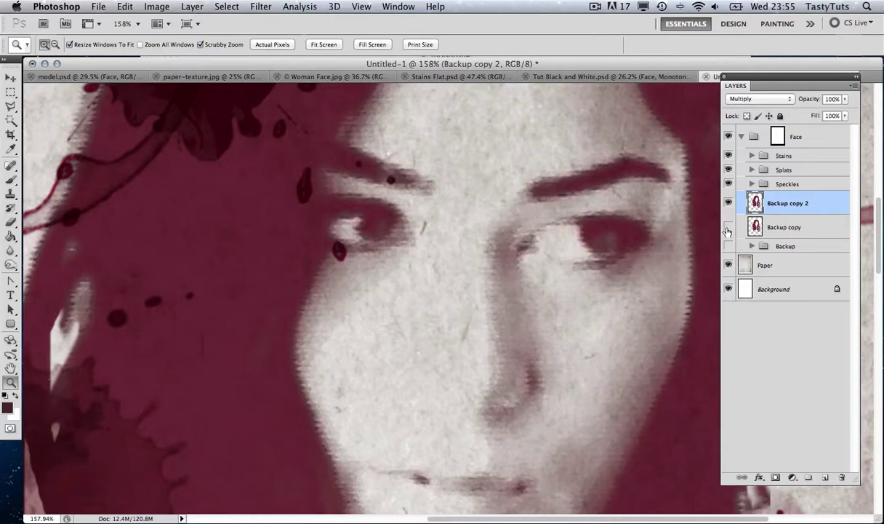
pyautogui.click(728, 227)
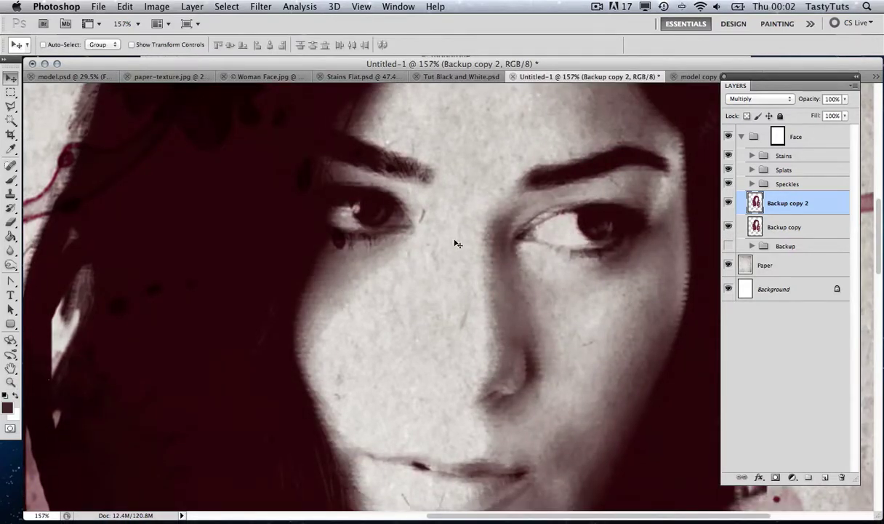
# Step: Set the opacity of the Backup copy 2 layer to 80% and of the Backup copy layer to 40%
pyautogui.click(774, 227)
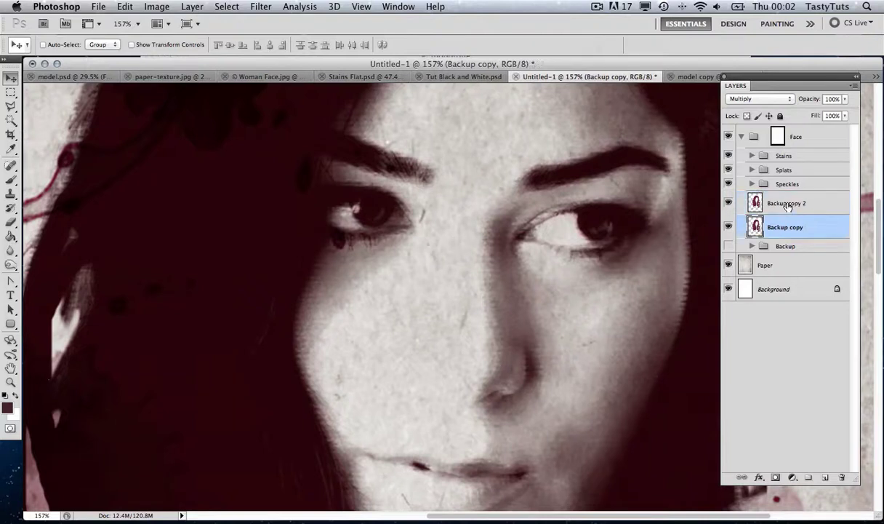
pyautogui.click(787, 205)
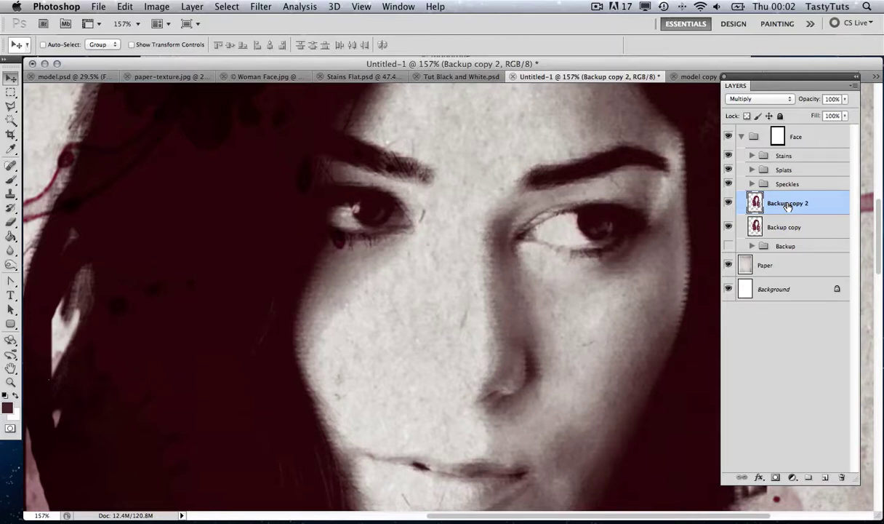
pyautogui.press('8')
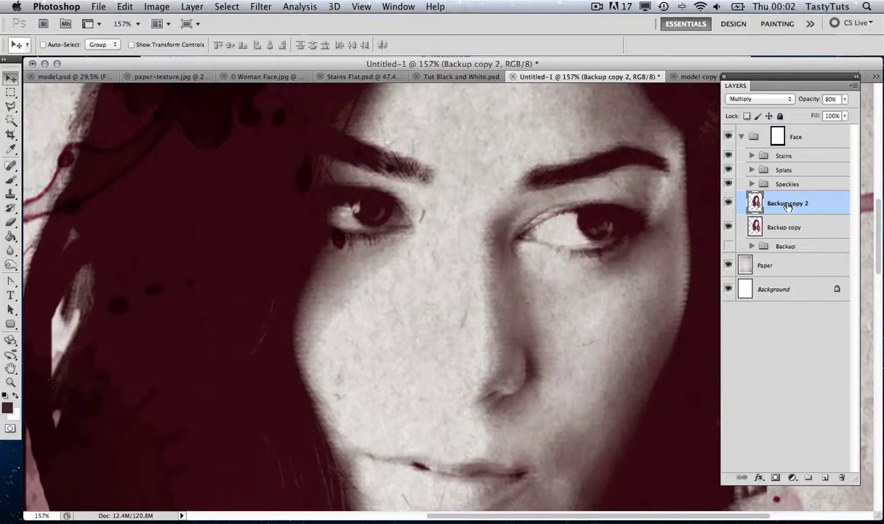
pyautogui.click(809, 103)
pyautogui.click(810, 228)
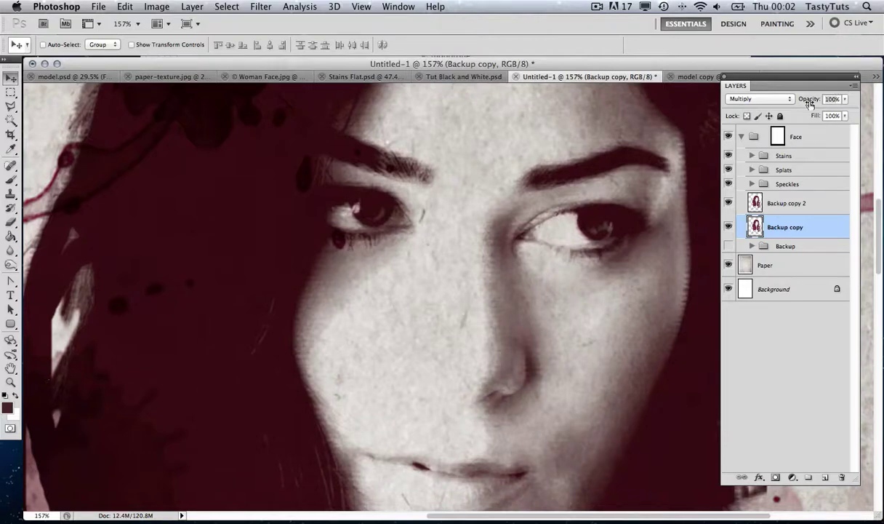
pyautogui.moveTo(809, 103); pyautogui.dragTo(770, 100)
# Step: Check the blend of the two portrait layers on the whole composition and rename Backup copy 2 as "Face [under painting]"
pyautogui.press('z')
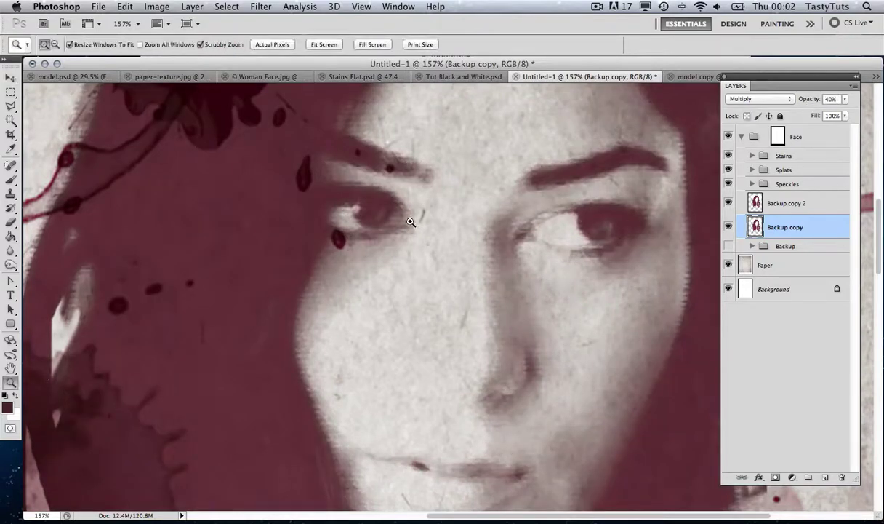
pyautogui.moveTo(418, 213); pyautogui.dragTo(418, 213)
pyautogui.press('v')
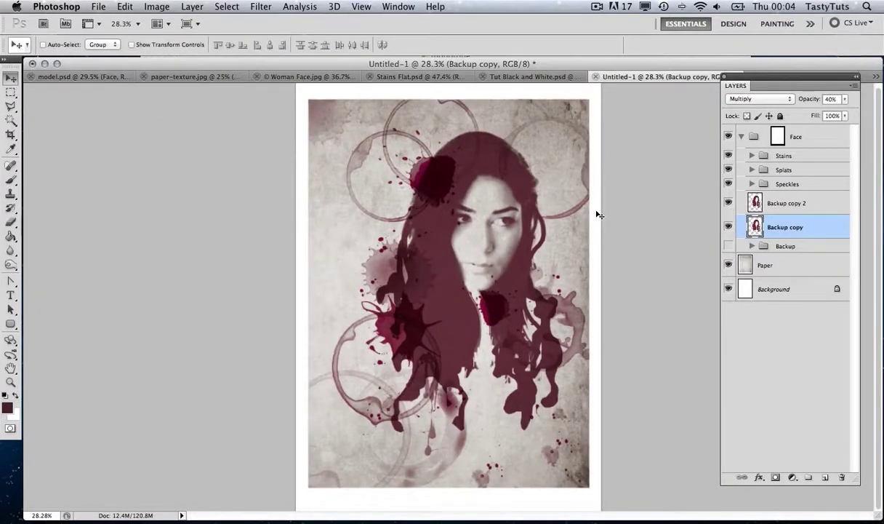
pyautogui.click(756, 204)
pyautogui.click(783, 229)
pyautogui.click(781, 204)
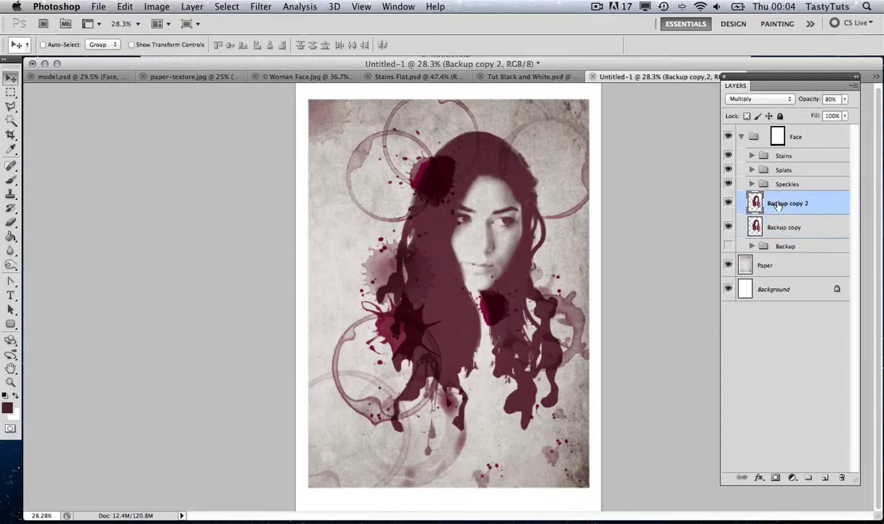
pyautogui.click(782, 228)
pyautogui.click(778, 206)
pyautogui.doubleClick(776, 205)
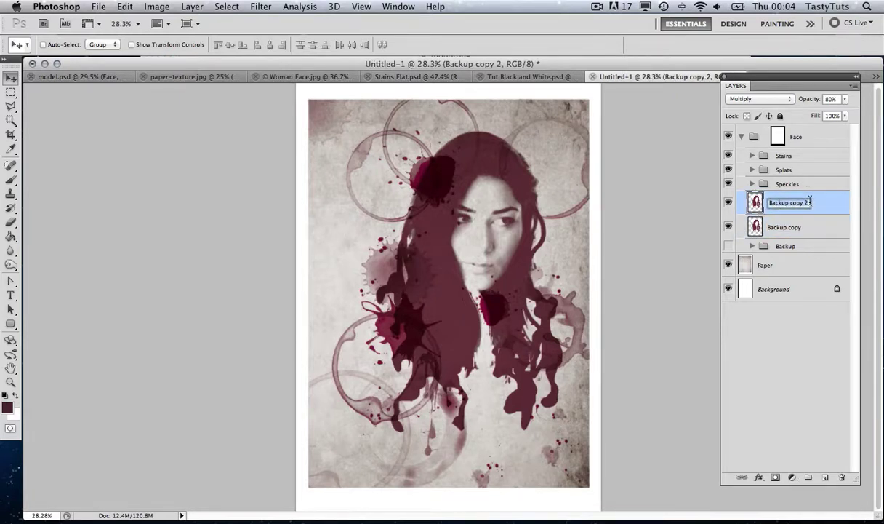
pyautogui.write('Face (under painting')
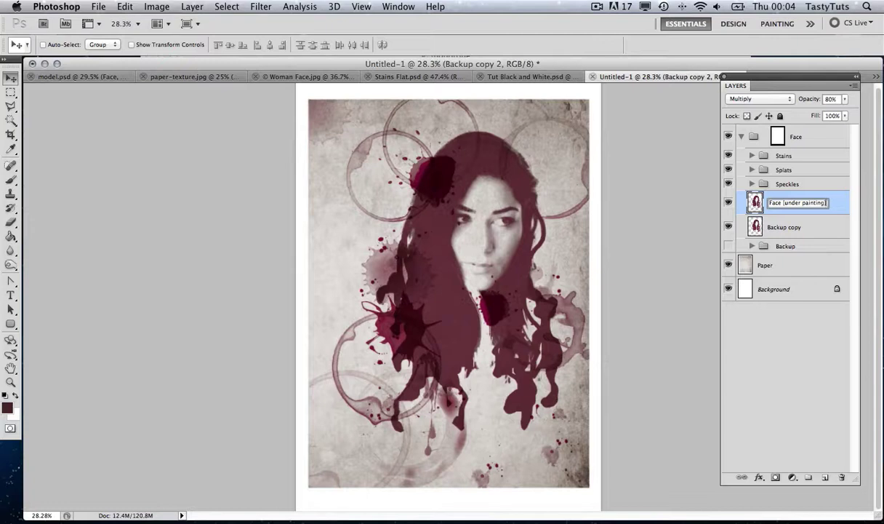
pyautogui.write(')')
# Step: Rename the Backup copy layer as "Face"
pyautogui.doubleClick(779, 227)
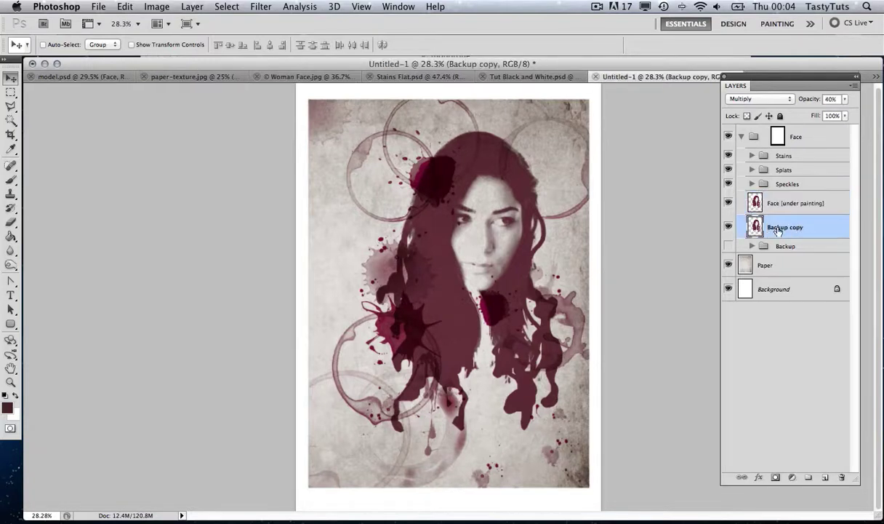
pyautogui.write('Face')
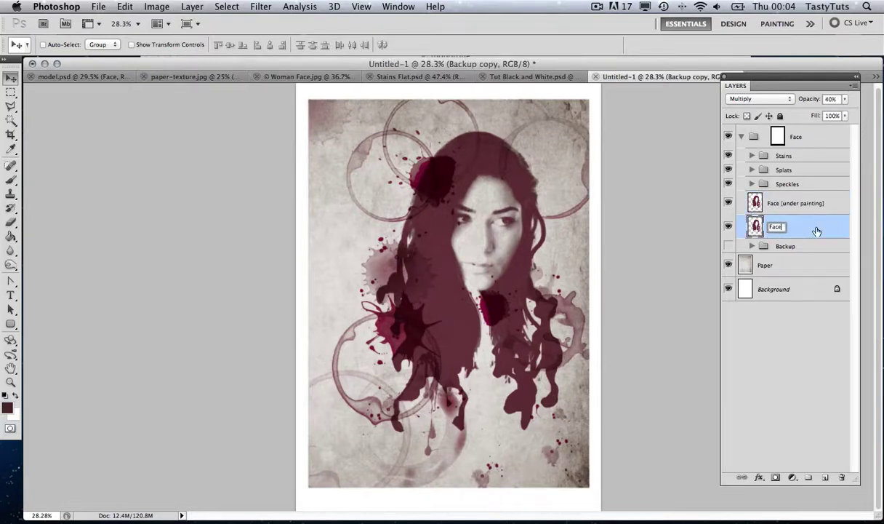
pyautogui.press('Return')
# Step: Collapse the Face group and display the finished artwork full screen on a black background
pyautogui.click(741, 137)
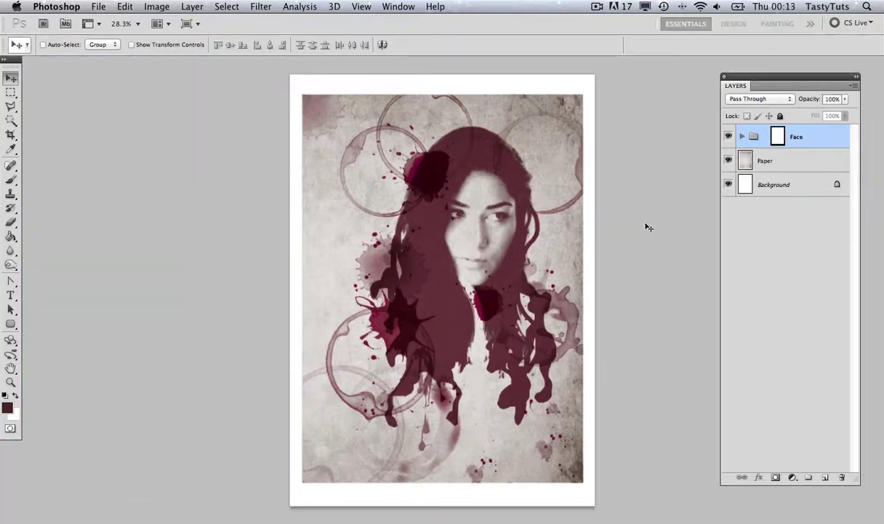
pyautogui.press('f')
pyautogui.press('f')
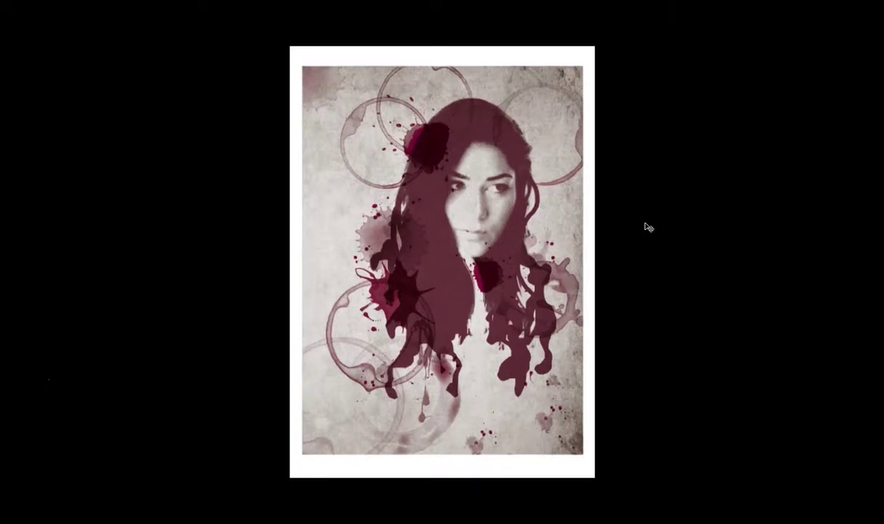